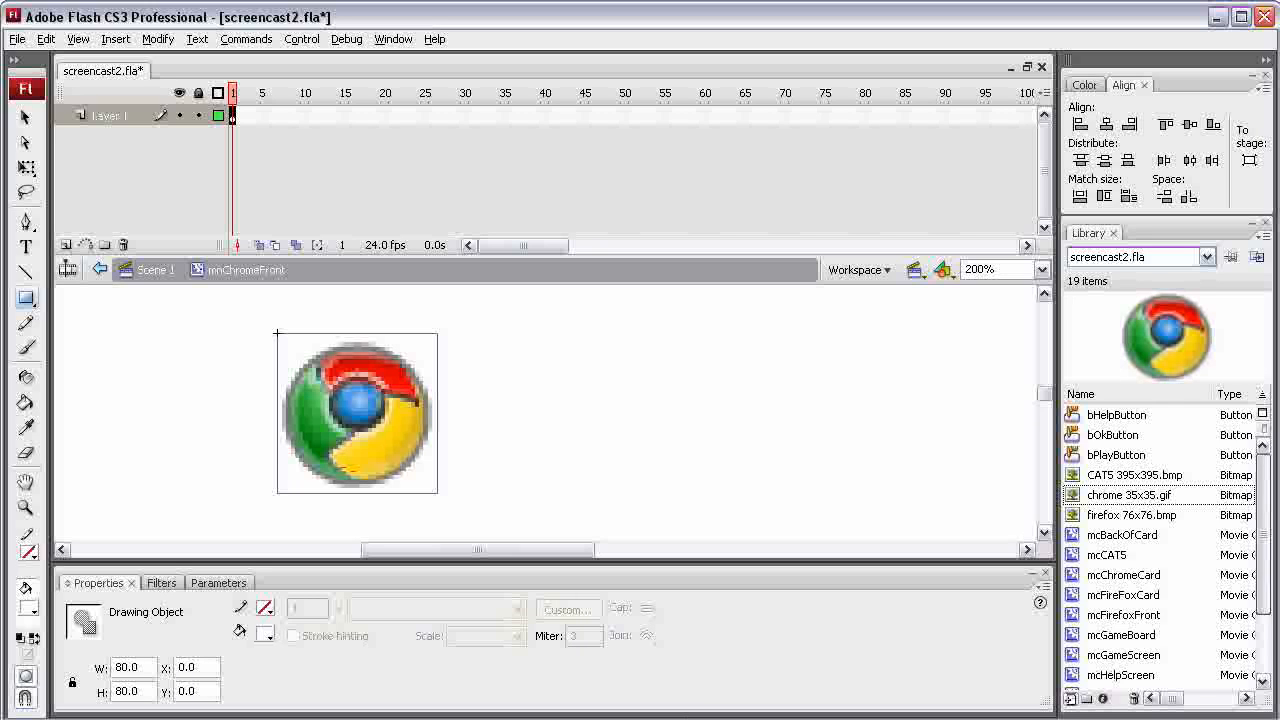
Rename the misspelled mnChromeFront symbol in the library to mcChromeFront
scroll(1160, 540, "down", 2)
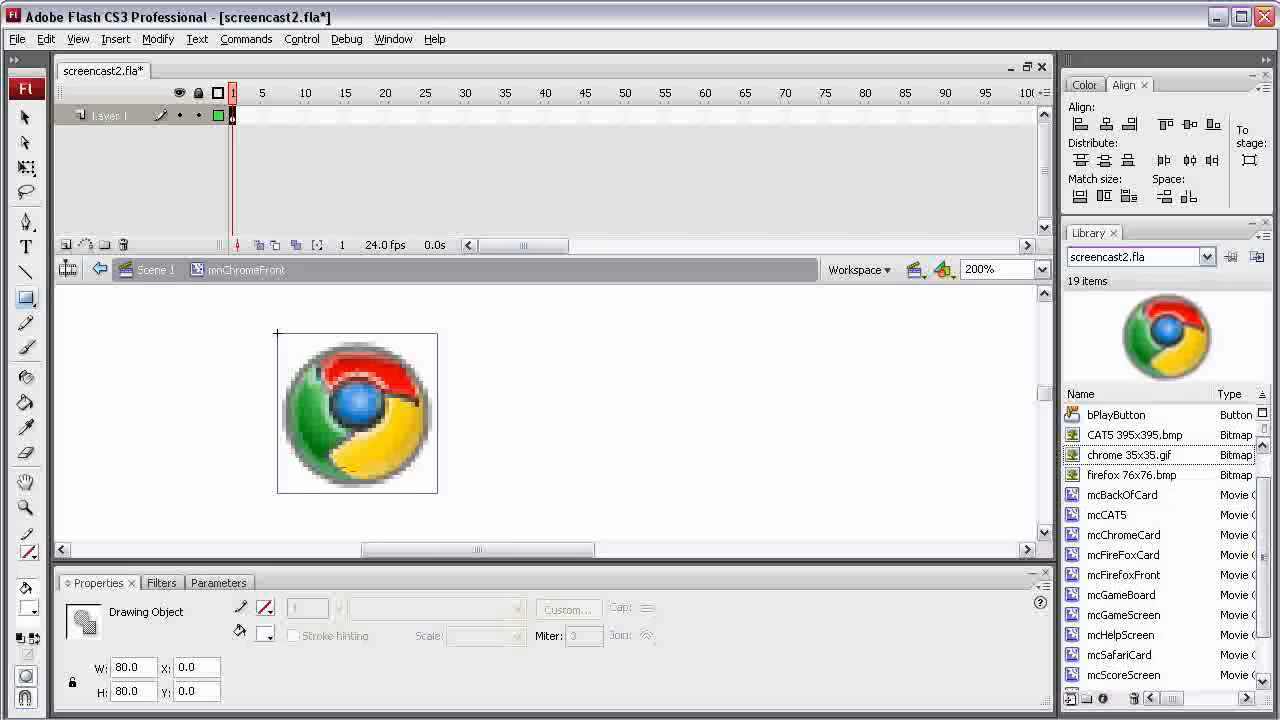
scroll(1160, 540, "down", 3)
double_click(1125, 675)
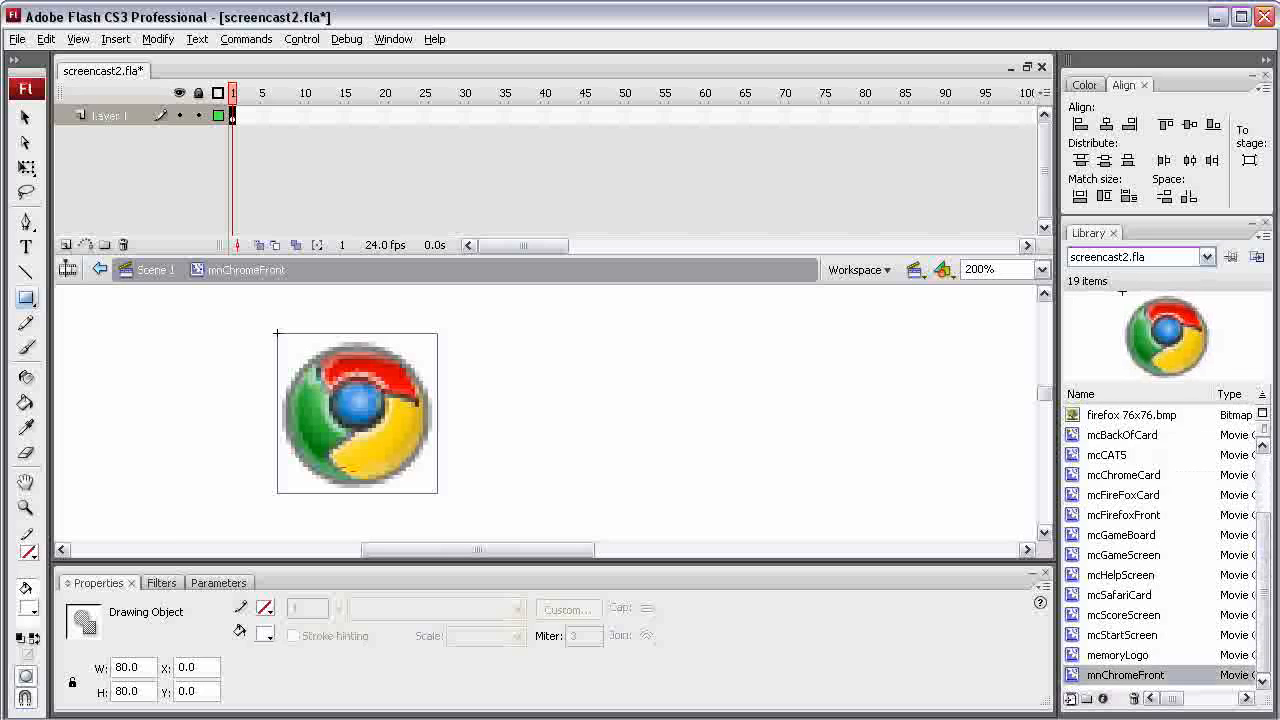
left_click(1092, 674)
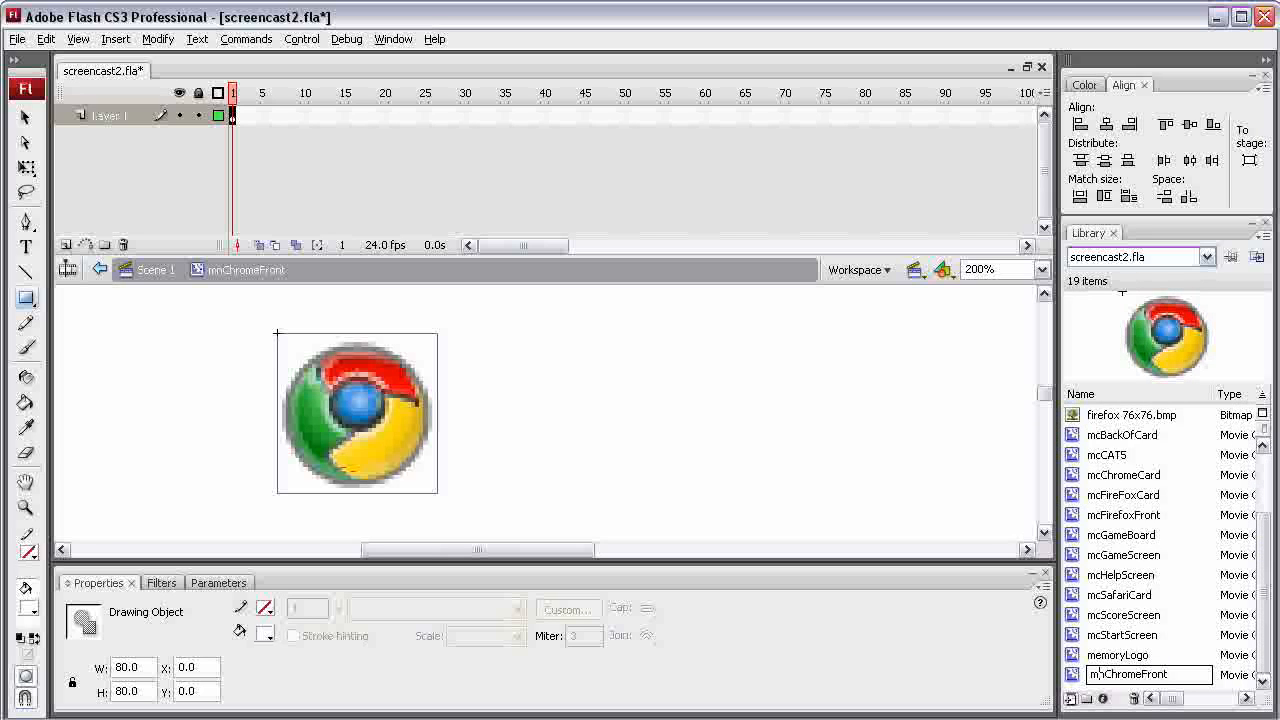
key("Delete")
type("c")
key("Return")
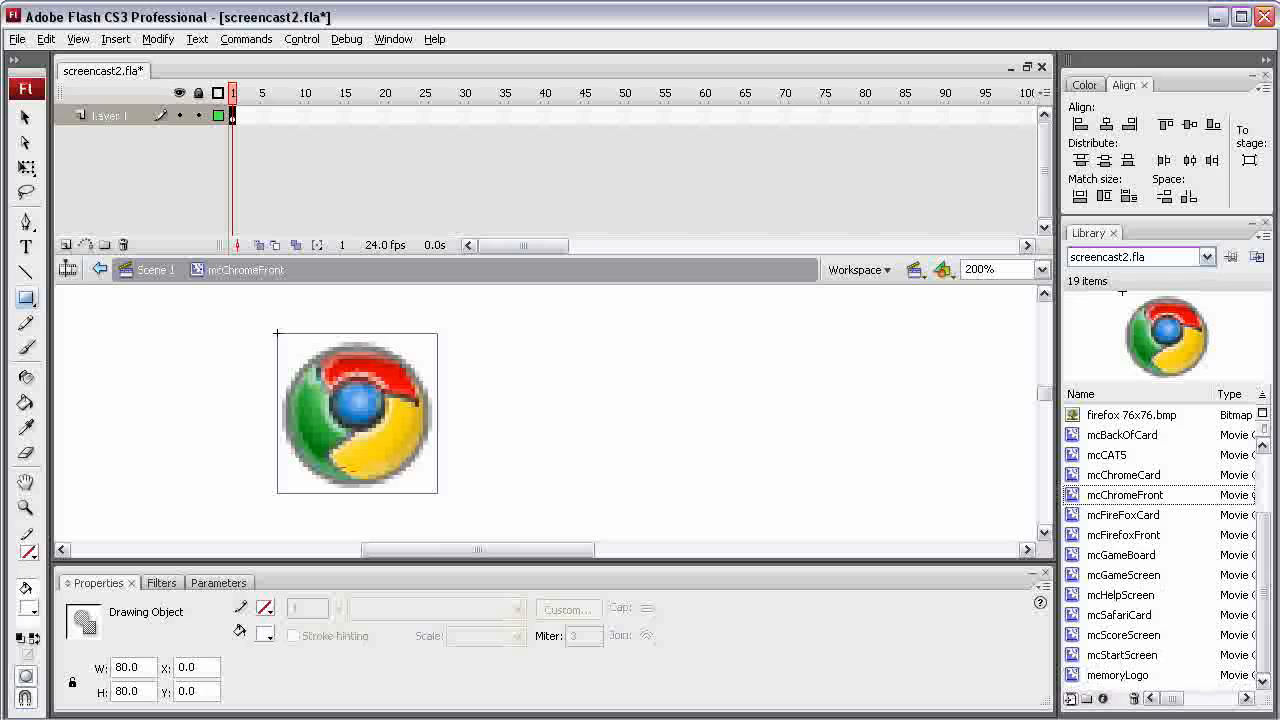
In mcChromeCard, replace the Firefox clip on frame 1 of the FrontSide layer with mcChromeFront at X 0, Y 0
double_click(1073, 475)
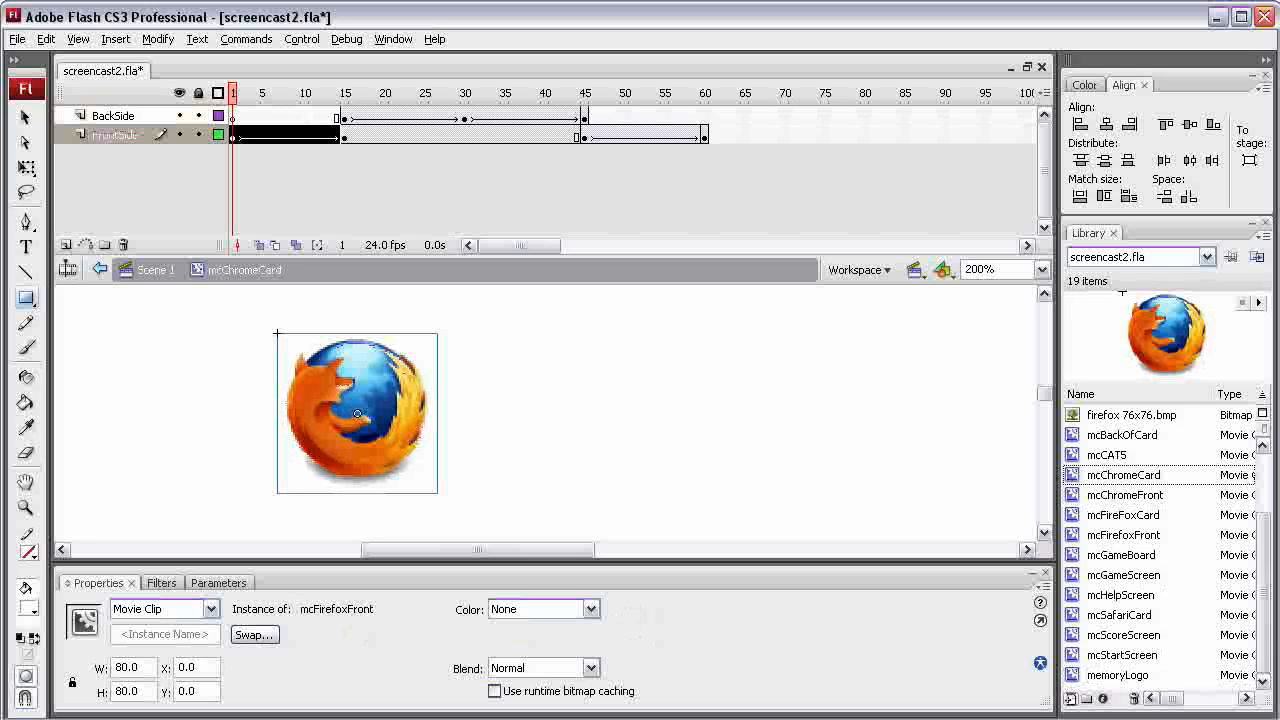
key("Delete")
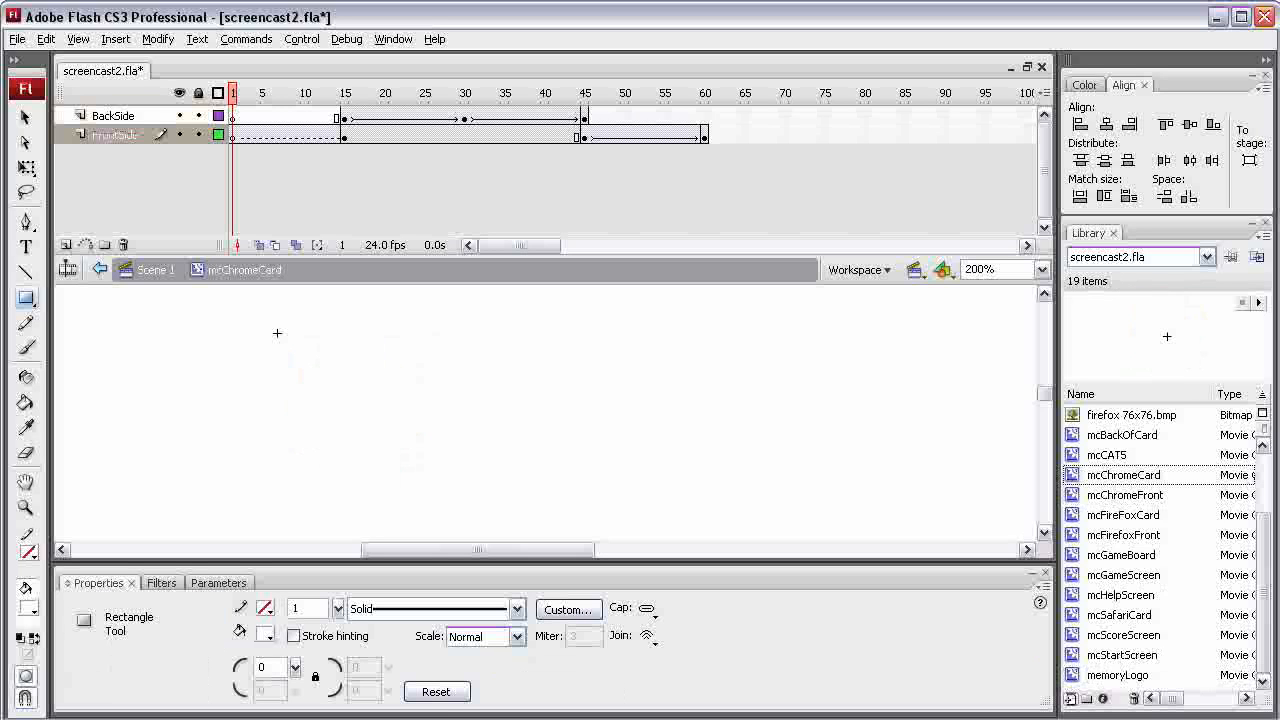
left_click_drag(1125, 495, 384, 421)
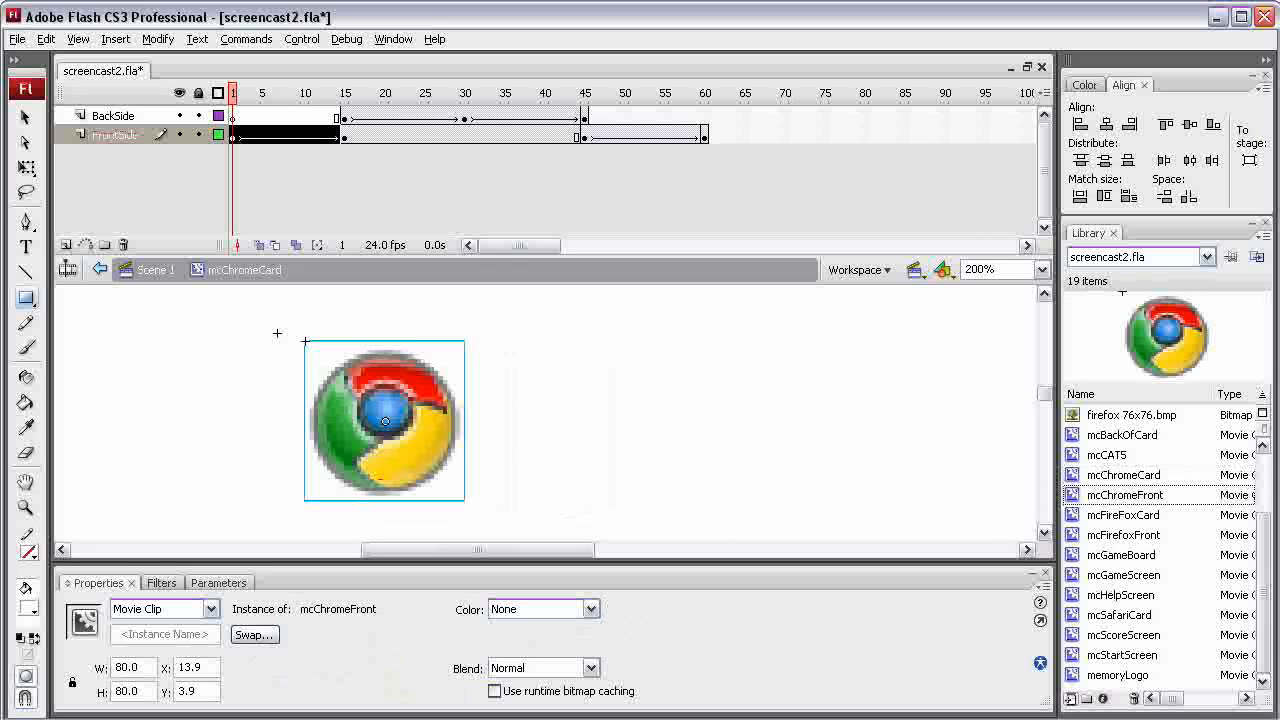
double_click(190, 667)
type("0")
key("Tab")
type("0")
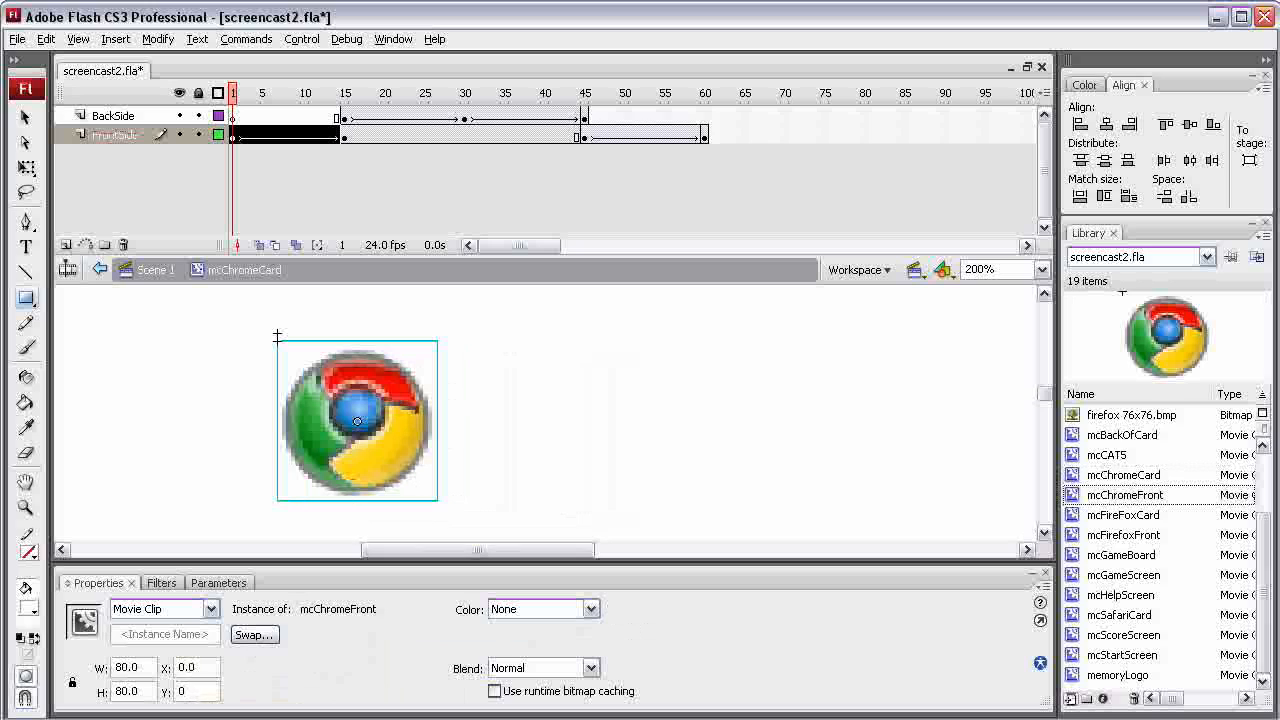
key("Return")
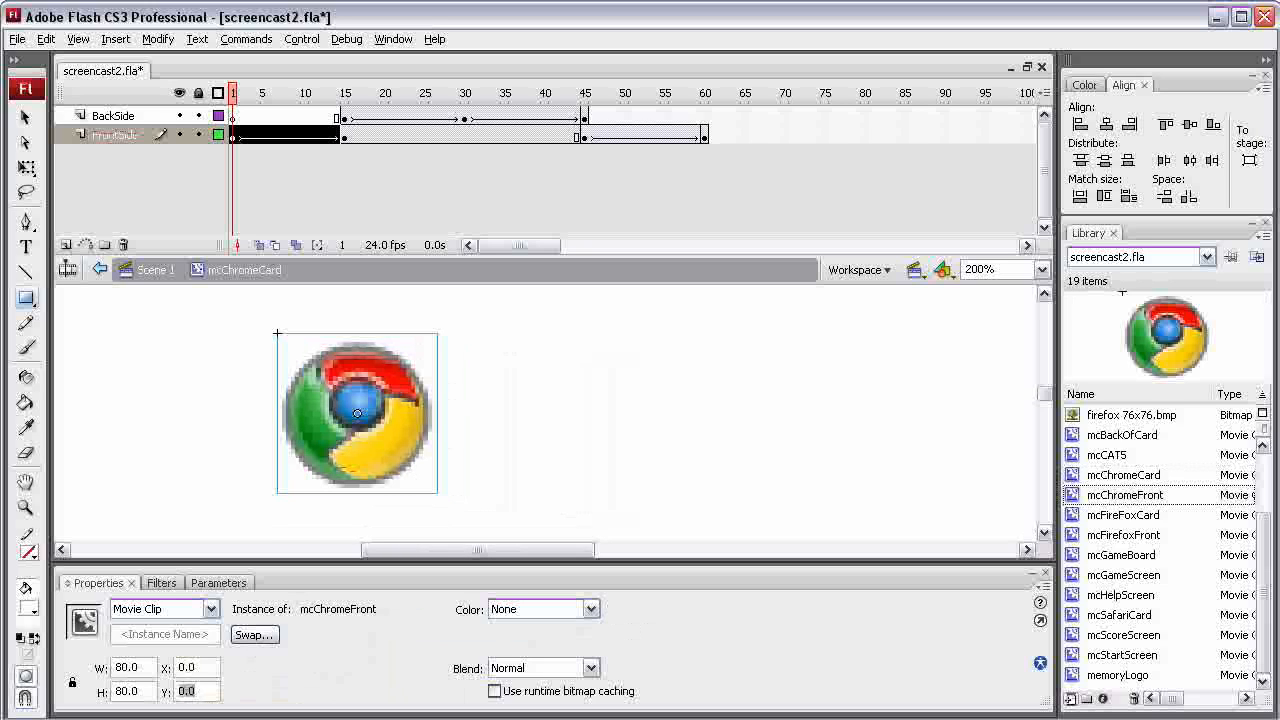
key("Return")
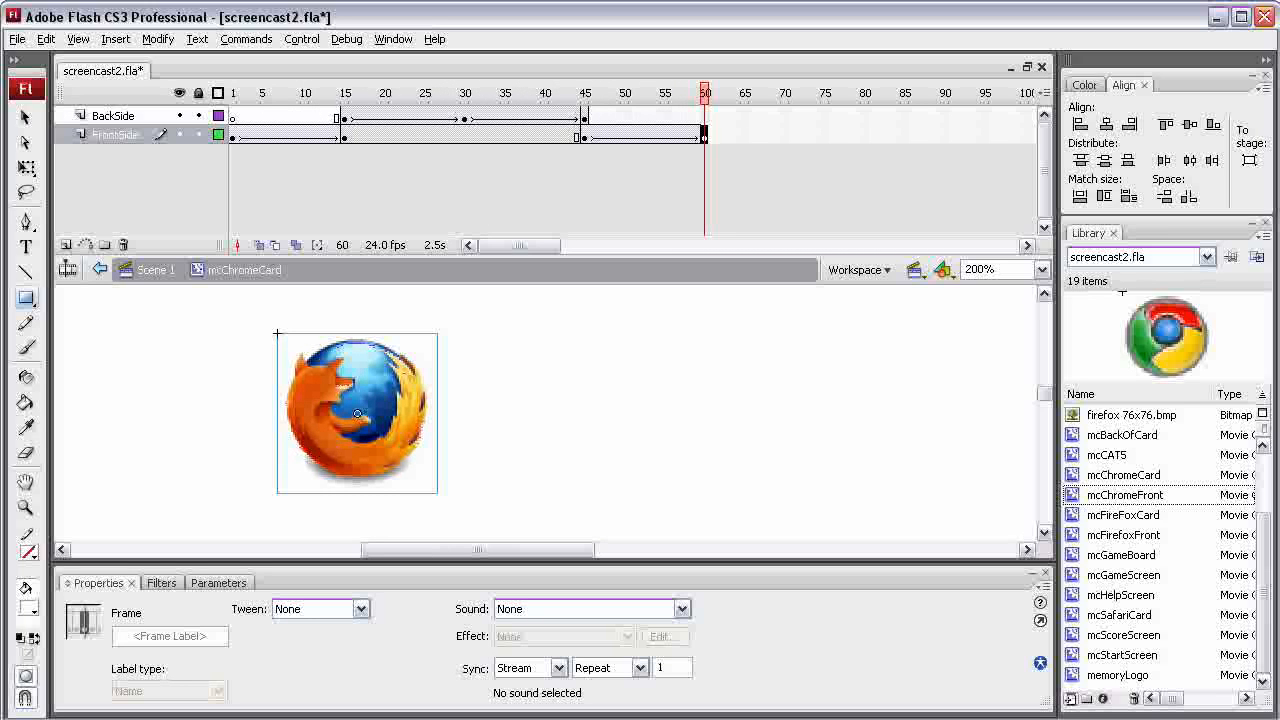
Replace the Firefox clip on frame 60 of the FrontSide layer with mcChromeFront positioned at X 0, Y 0
key("v")
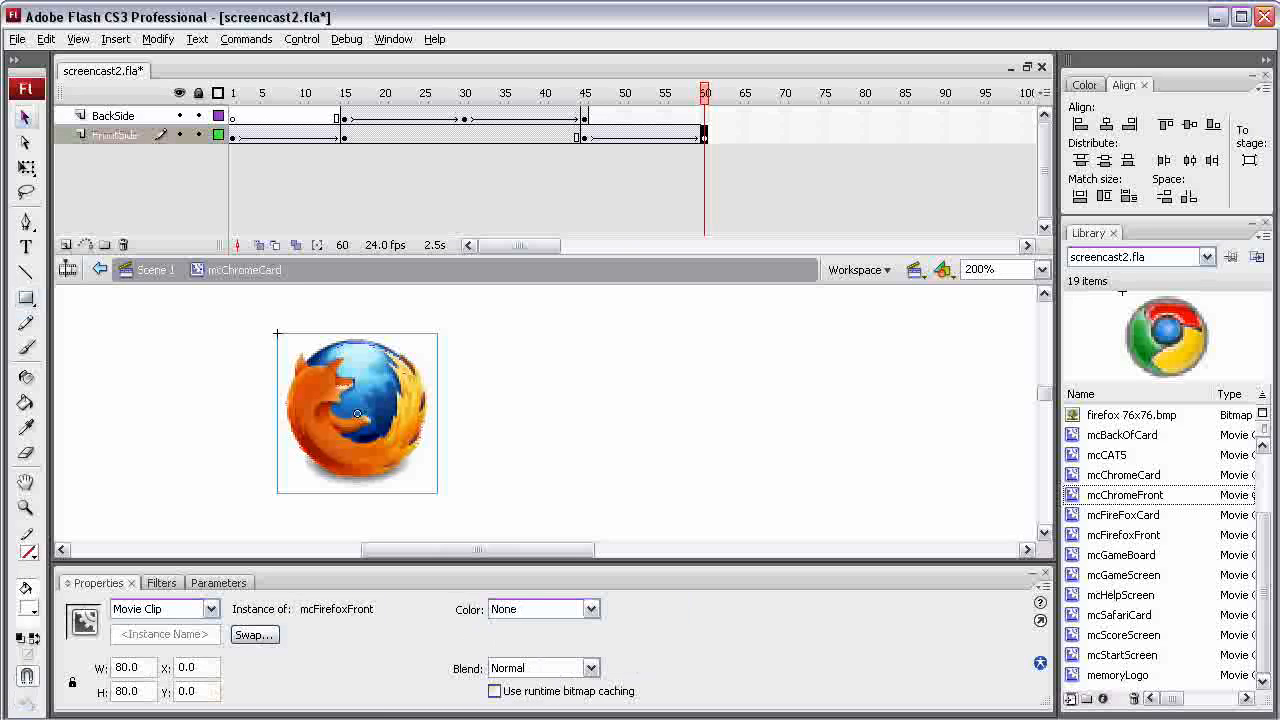
key("Delete")
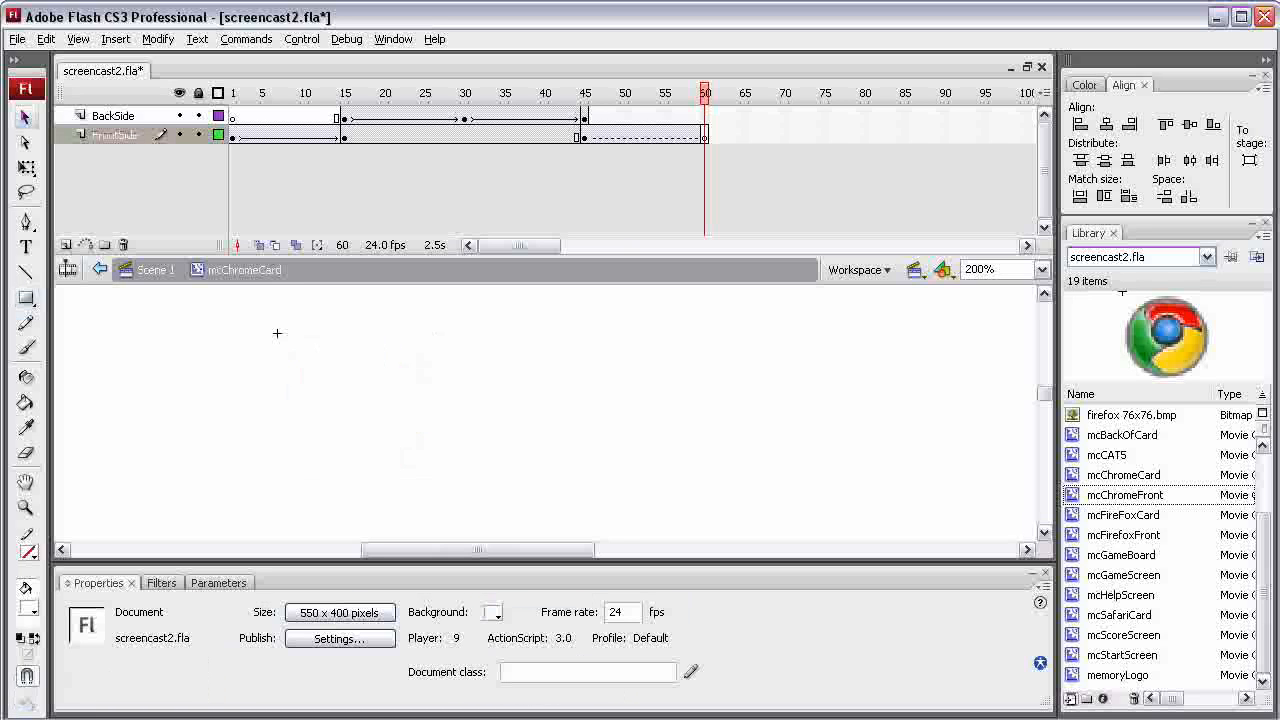
left_click_drag(1124, 495, 284, 322)
left_click_drag(197, 668, 178, 692)
type("0.")
type("0")
key("Return")
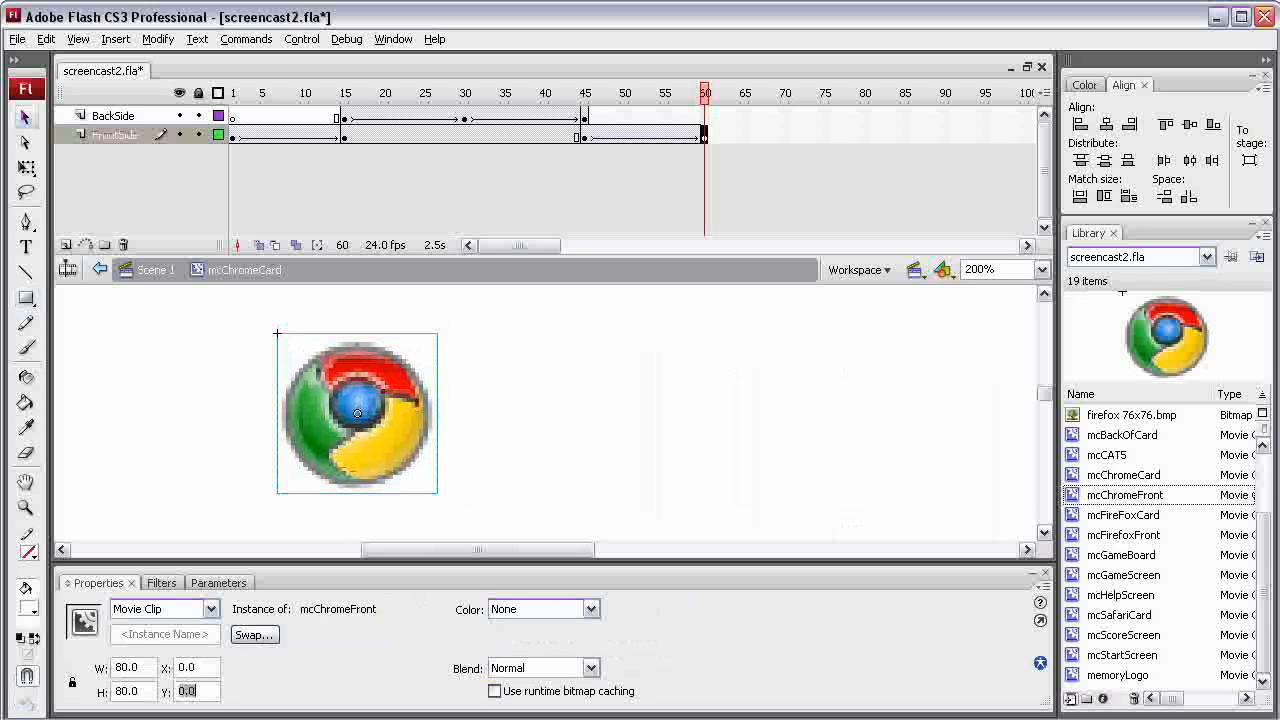
Hide the BackSide layer and replace the thin Firefox clip on frame 45 of FrontSide with an mcChromeFront instance
mouse_move(704, 94)
left_mouse_down()
mouse_move(672, 94)
mouse_move(697, 94)
left_mouse_up()
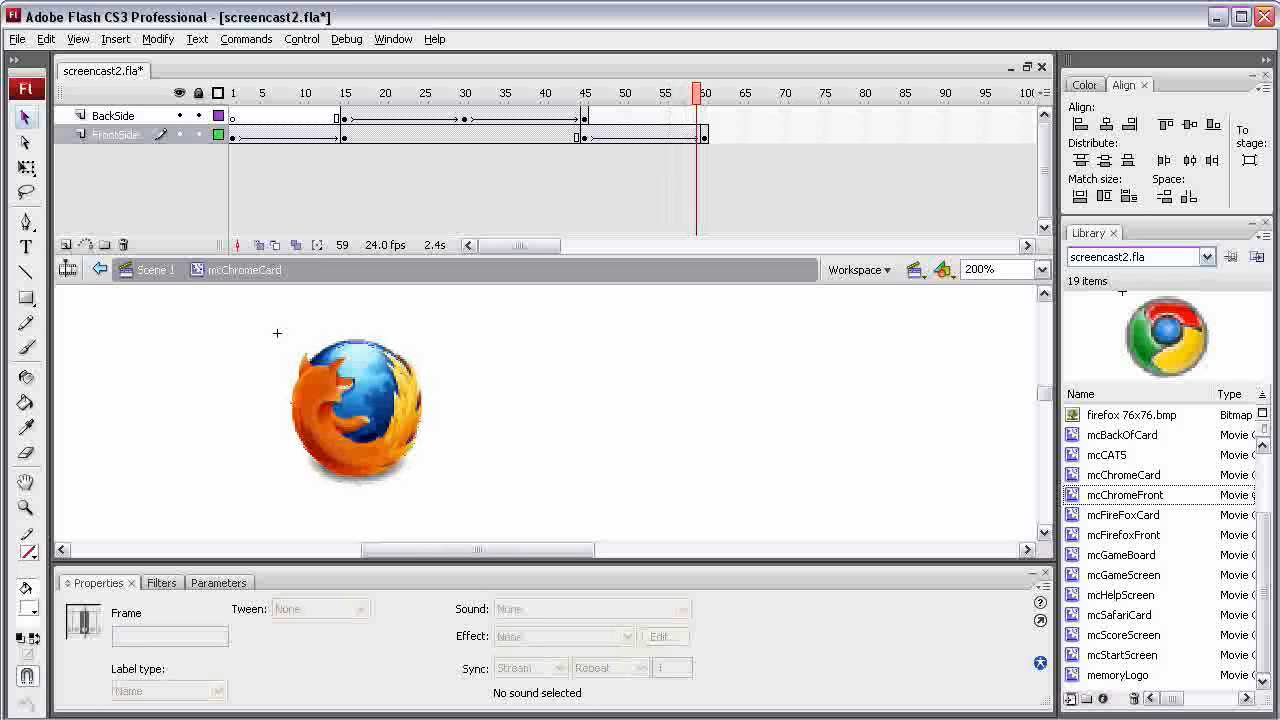
left_click(584, 136)
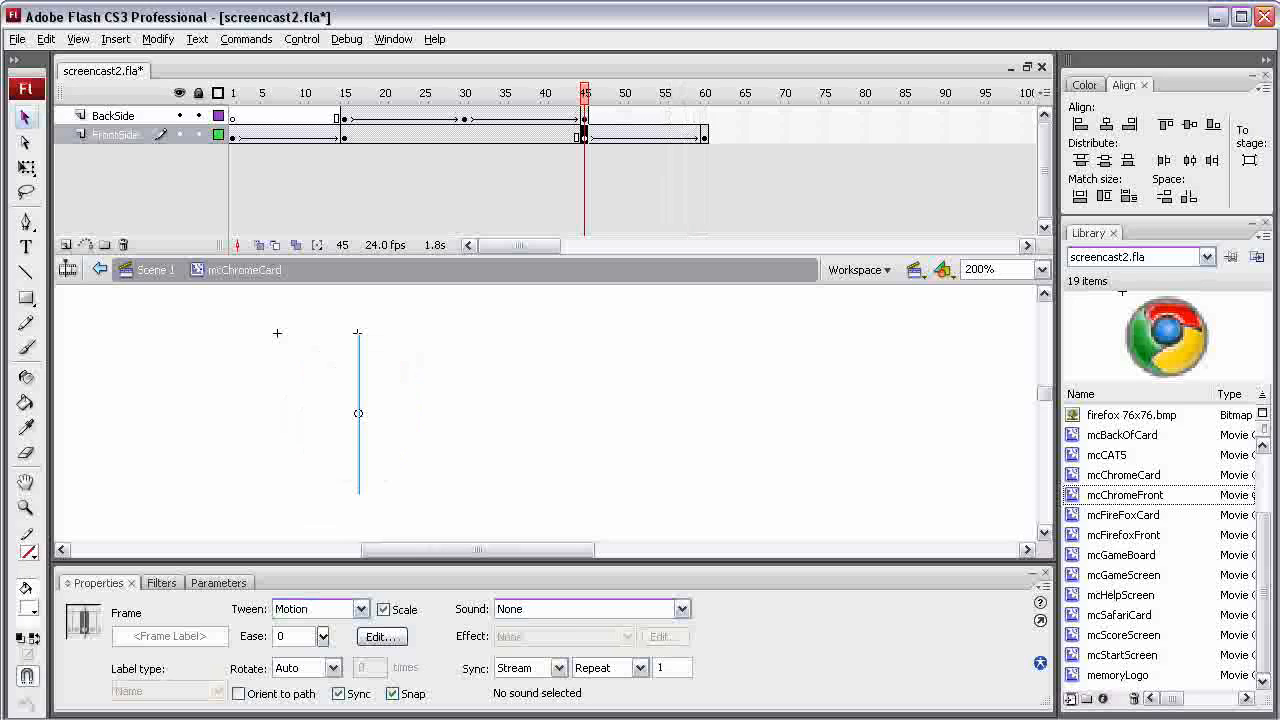
left_click(180, 115)
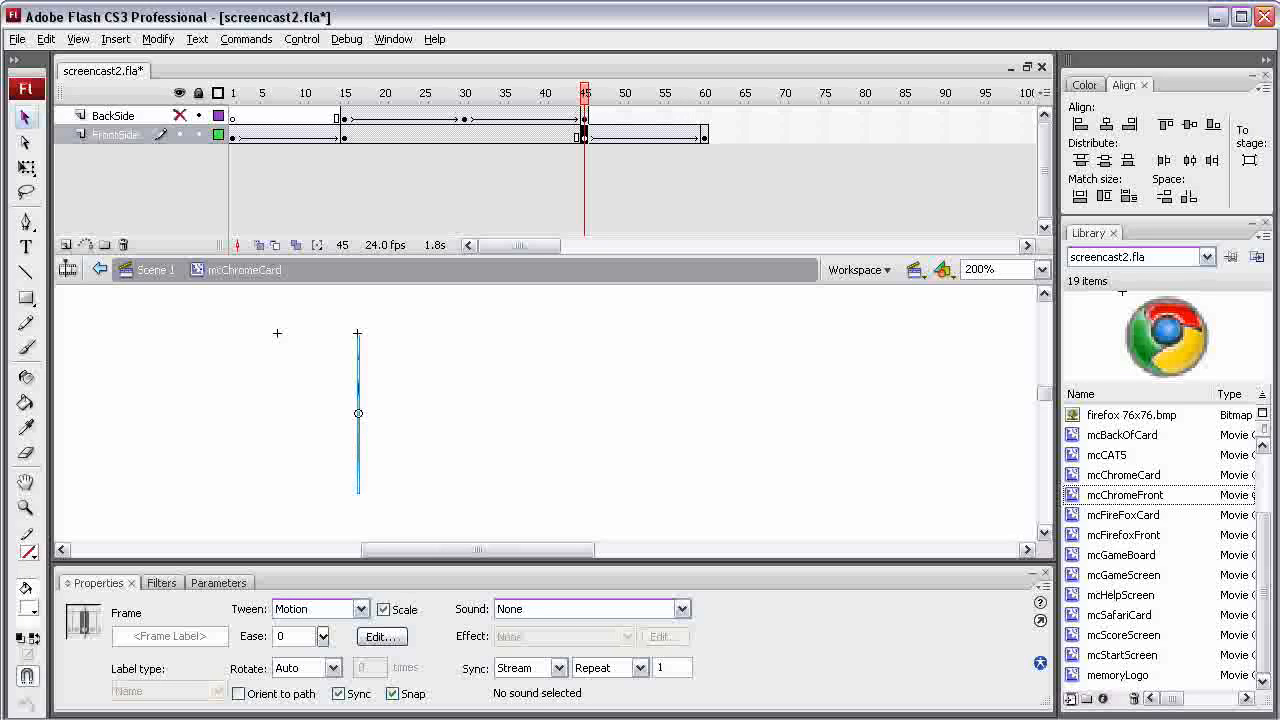
left_click(358, 413)
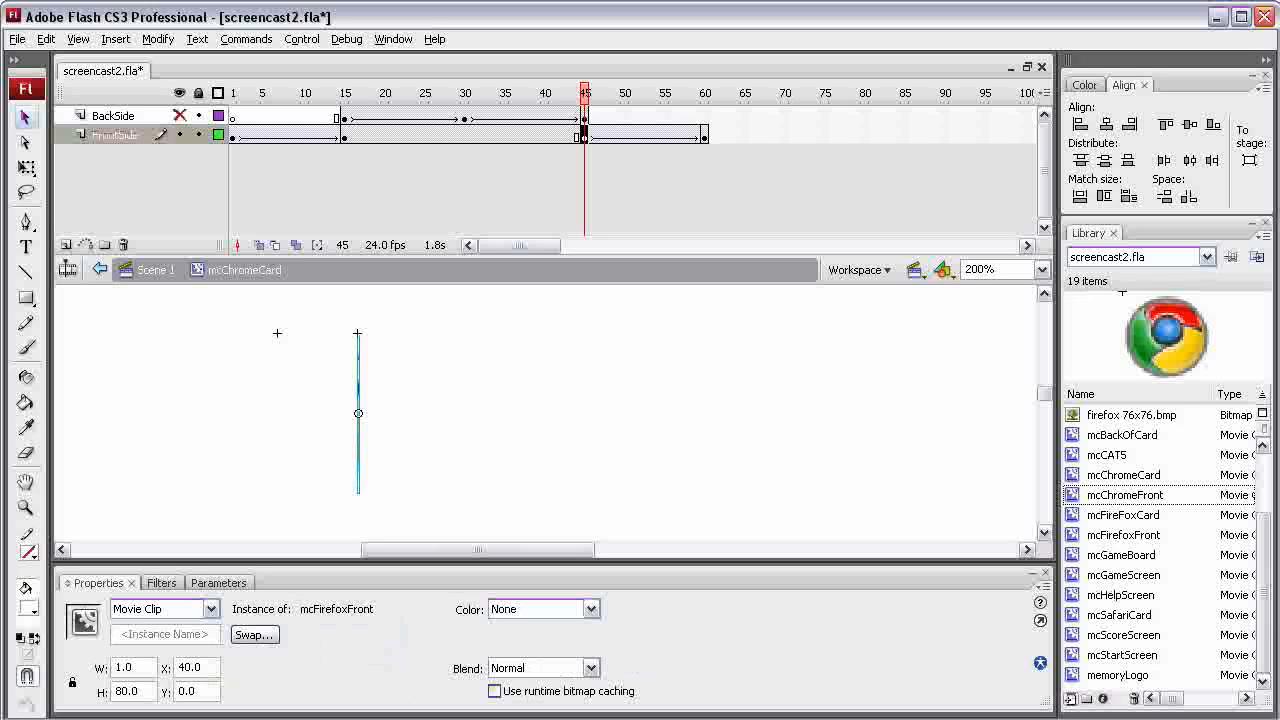
key("Delete")
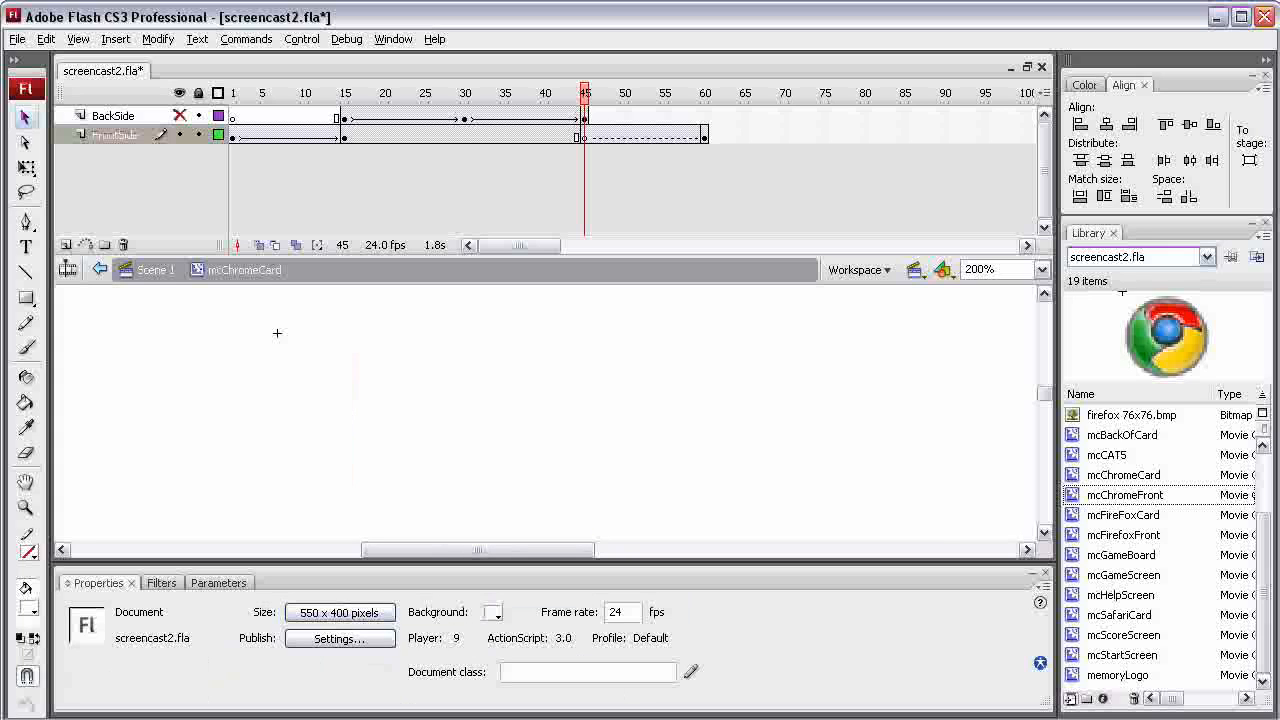
left_click_drag(1125, 495, 386, 408)
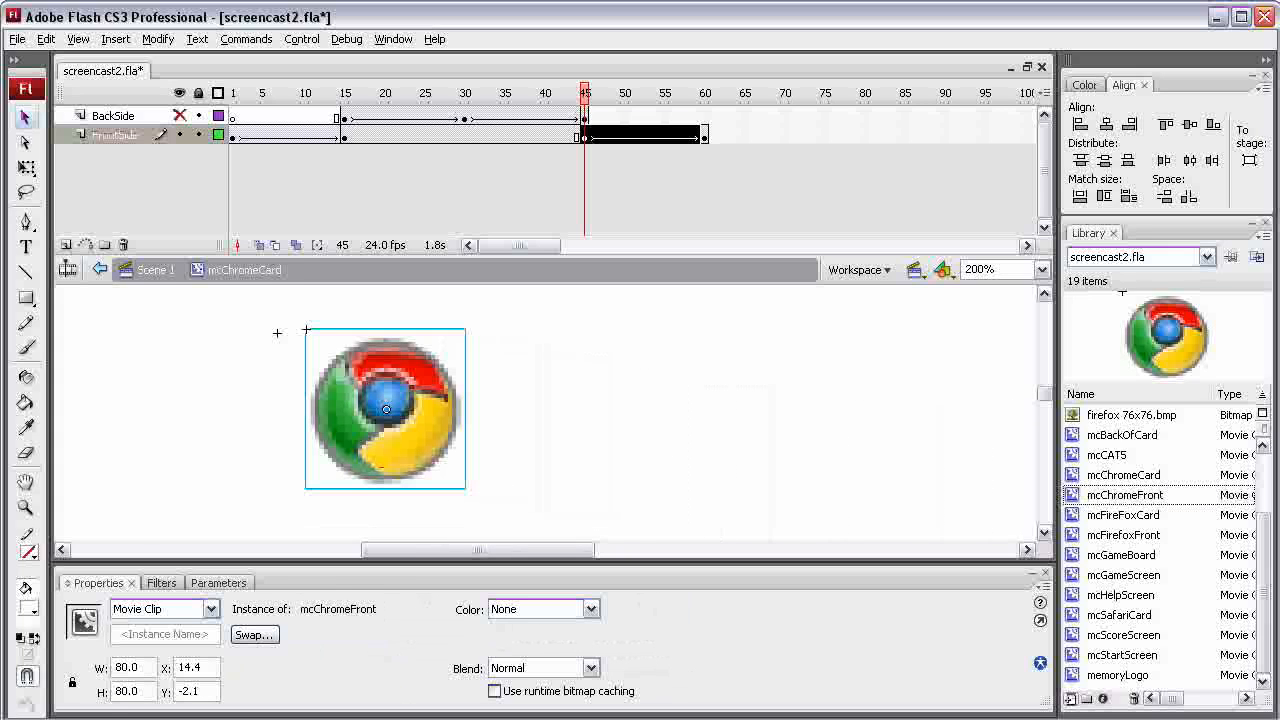
Set the frame 45 mcChromeFront instance to width 1, X 40 and Y 0
double_click(126, 667)
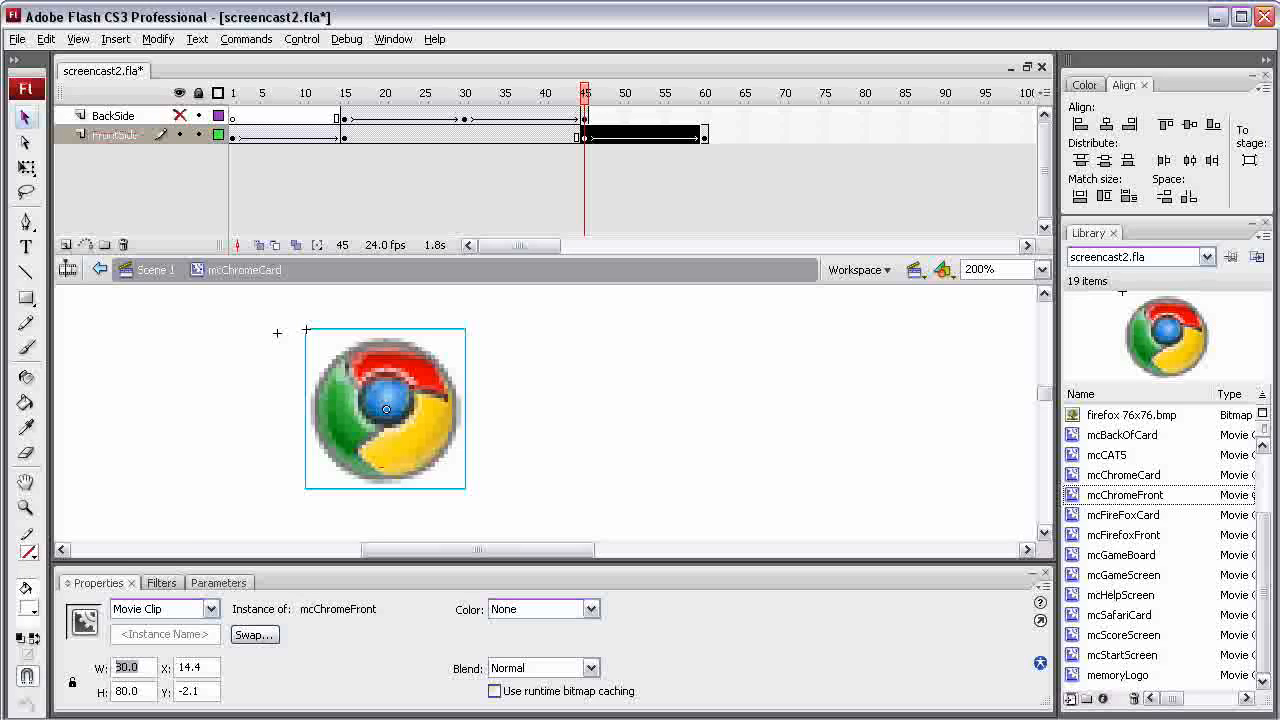
type("1")
key("Tab")
type("40")
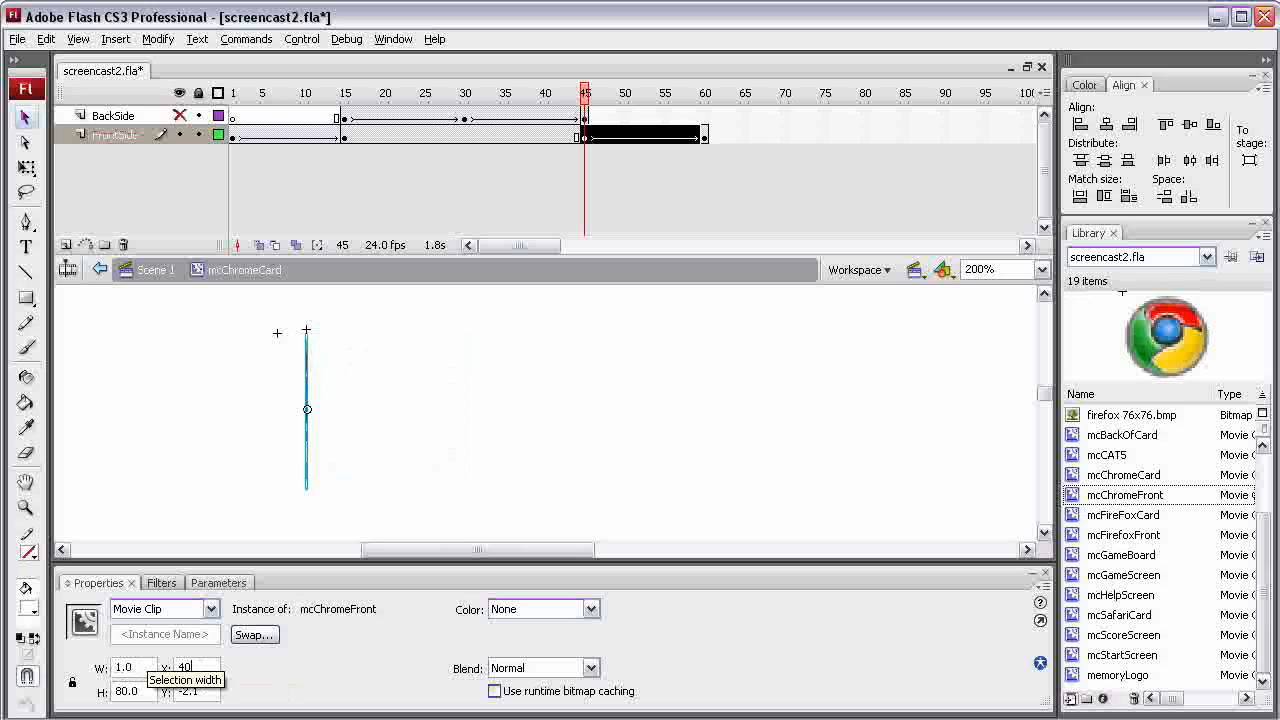
key("Tab")
key("BackSpace")
key("BackSpace")
key("BackSpace")
key("BackSpace")
type("0")
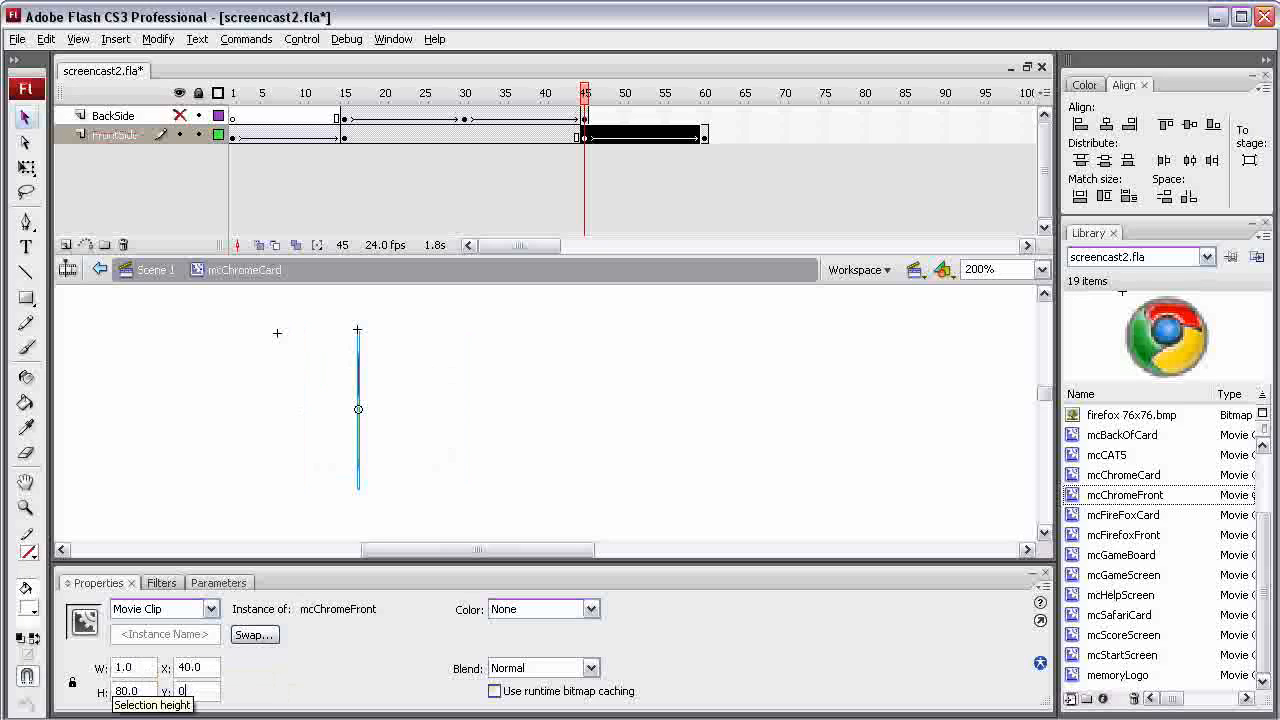
key("Return")
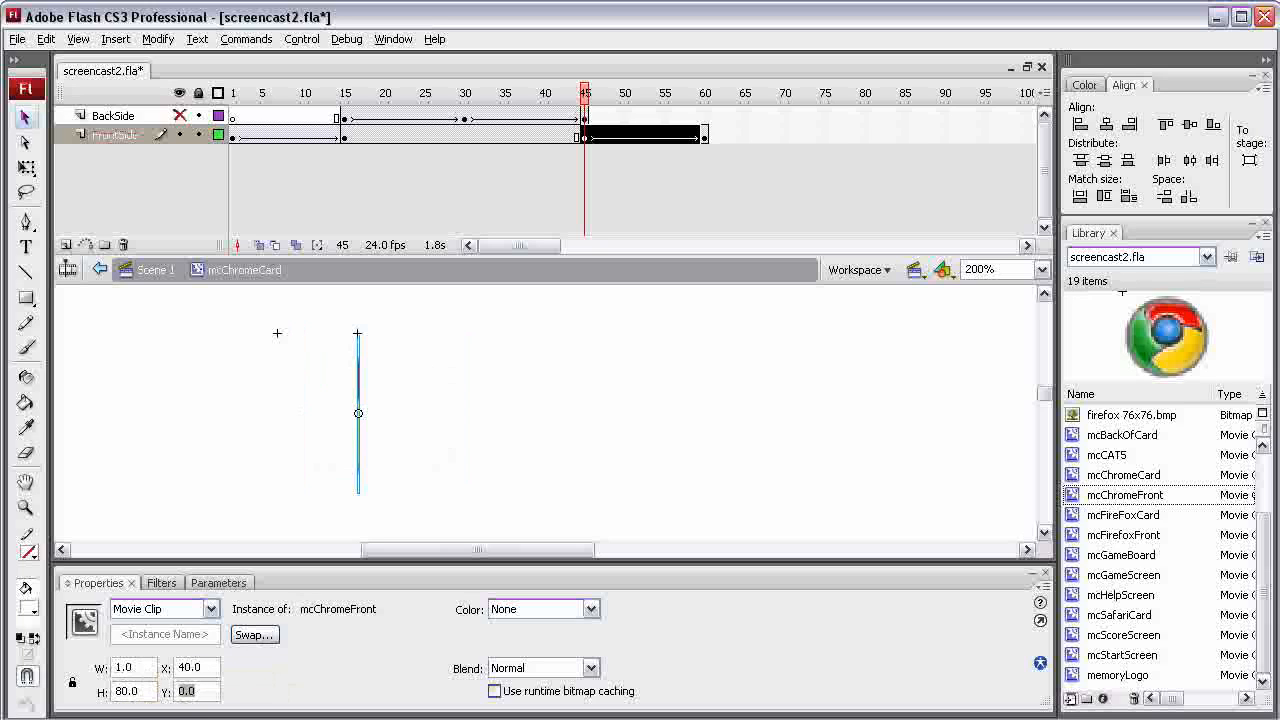
Scrub the card's timeline, show the BackSide layer again and preview the flip animation, returning to frame 1
left_click_drag(585, 93, 705, 93)
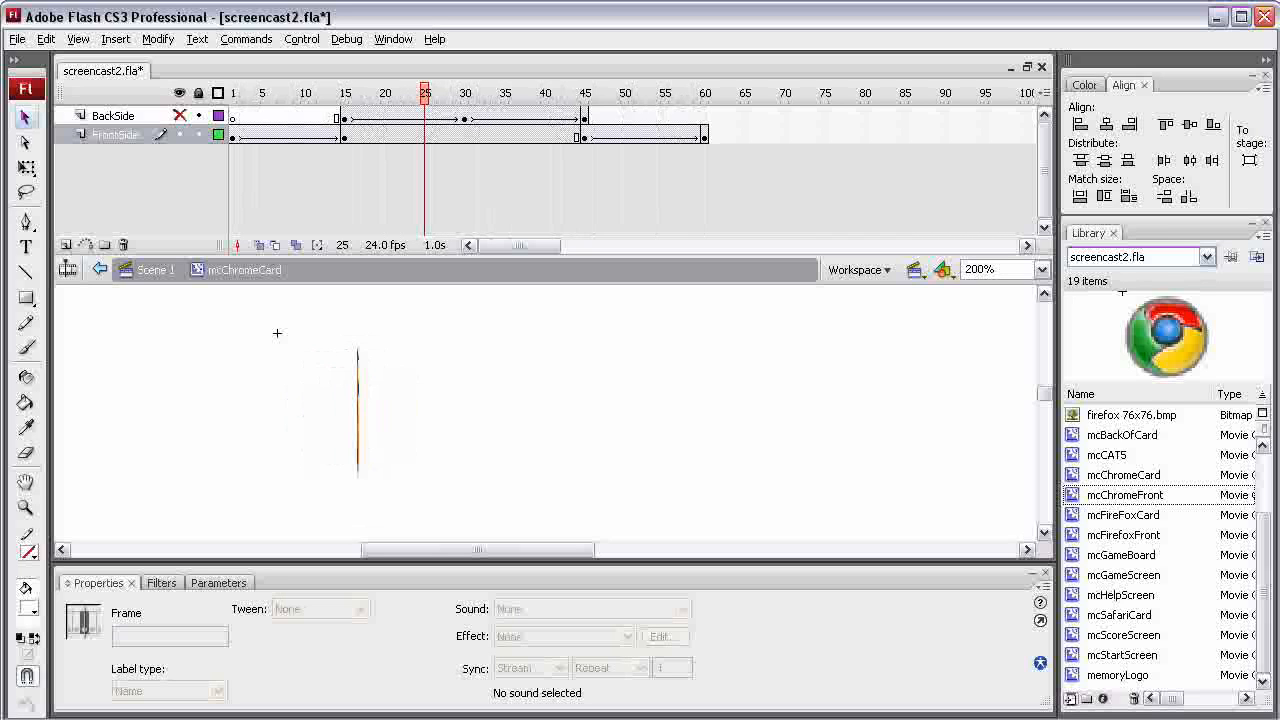
left_click(180, 116)
key("Return")
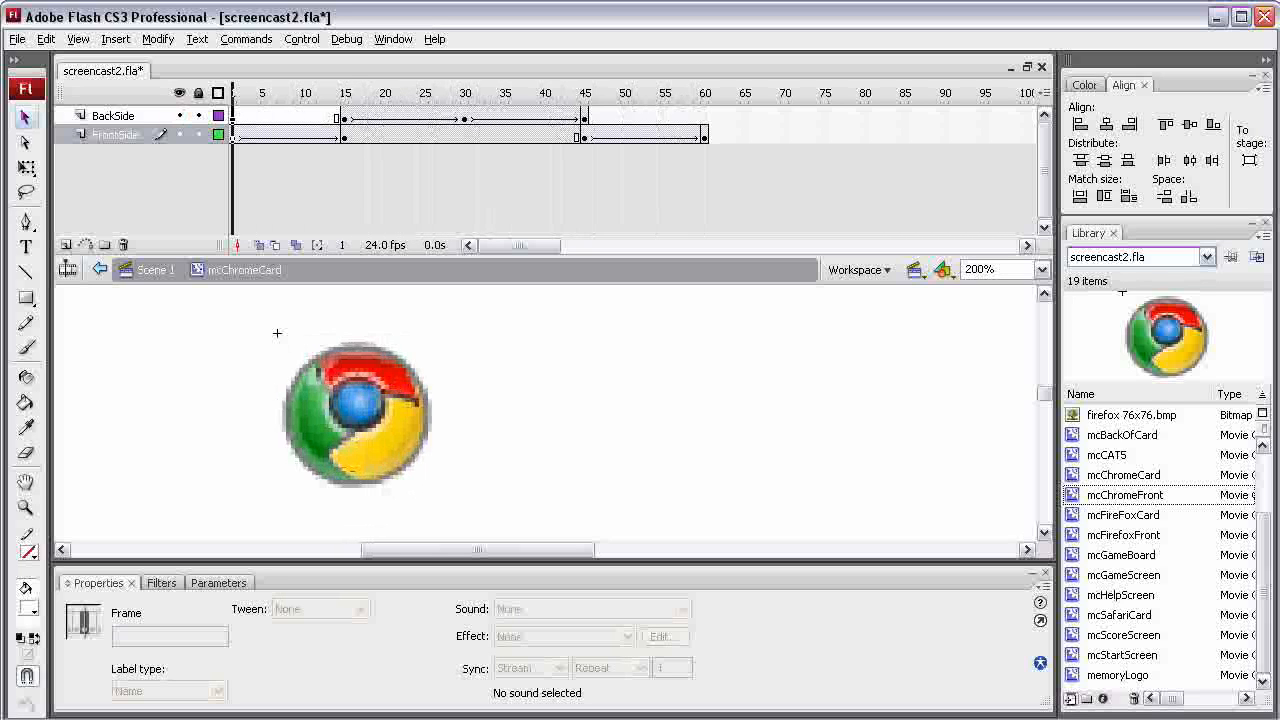
mouse_move(248, 93)
left_mouse_down()
mouse_move(656, 93)
mouse_move(233, 93)
left_mouse_up()
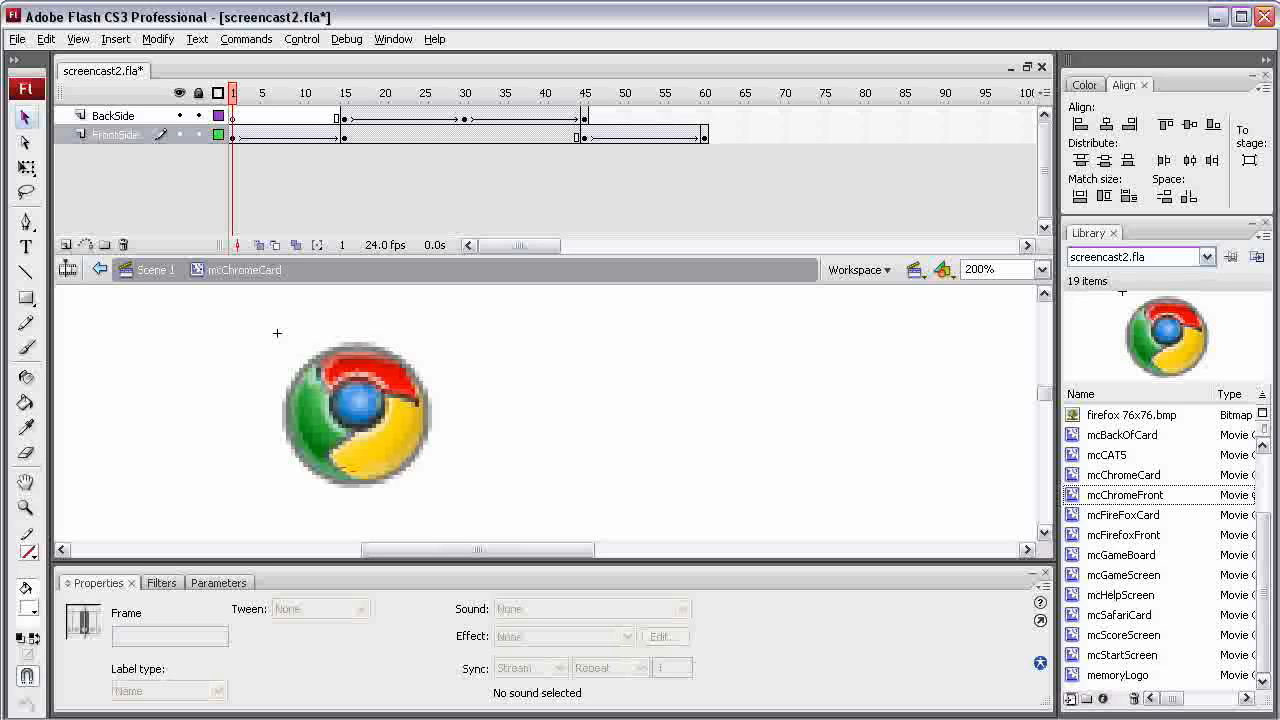
Open the mcSafariCard symbol from the library for editing
left_click(1119, 615)
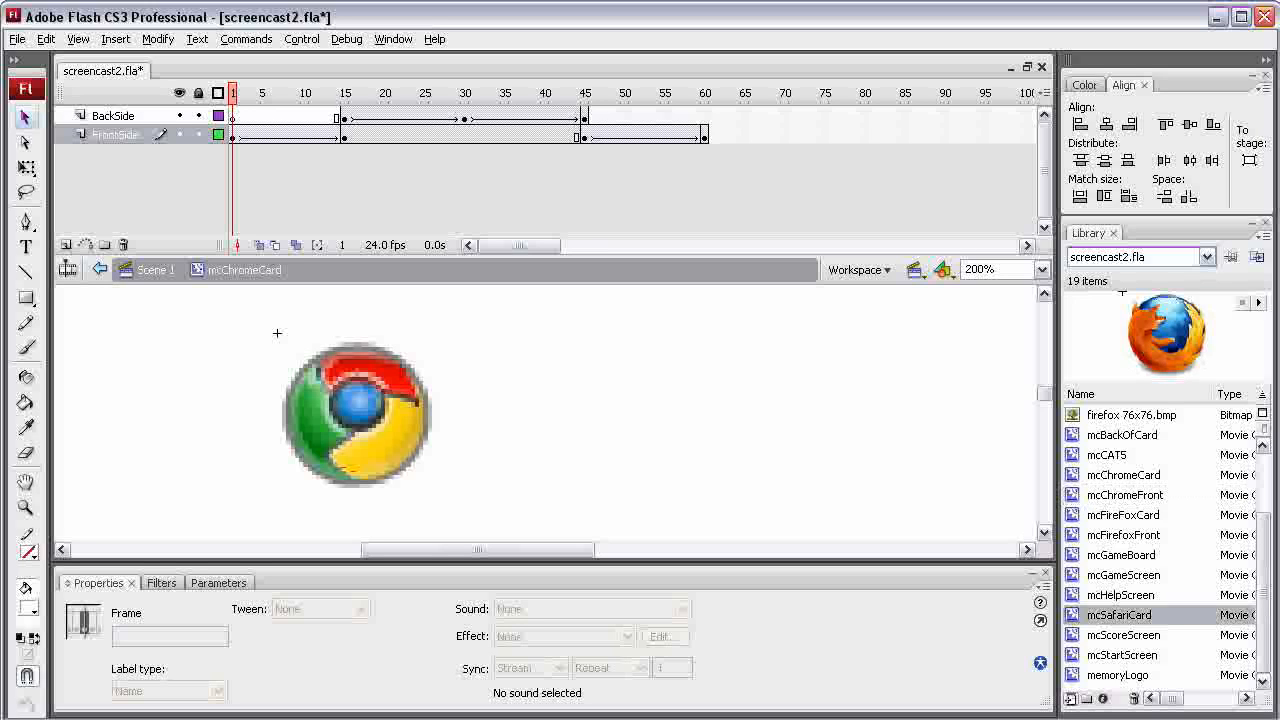
double_click(1119, 615)
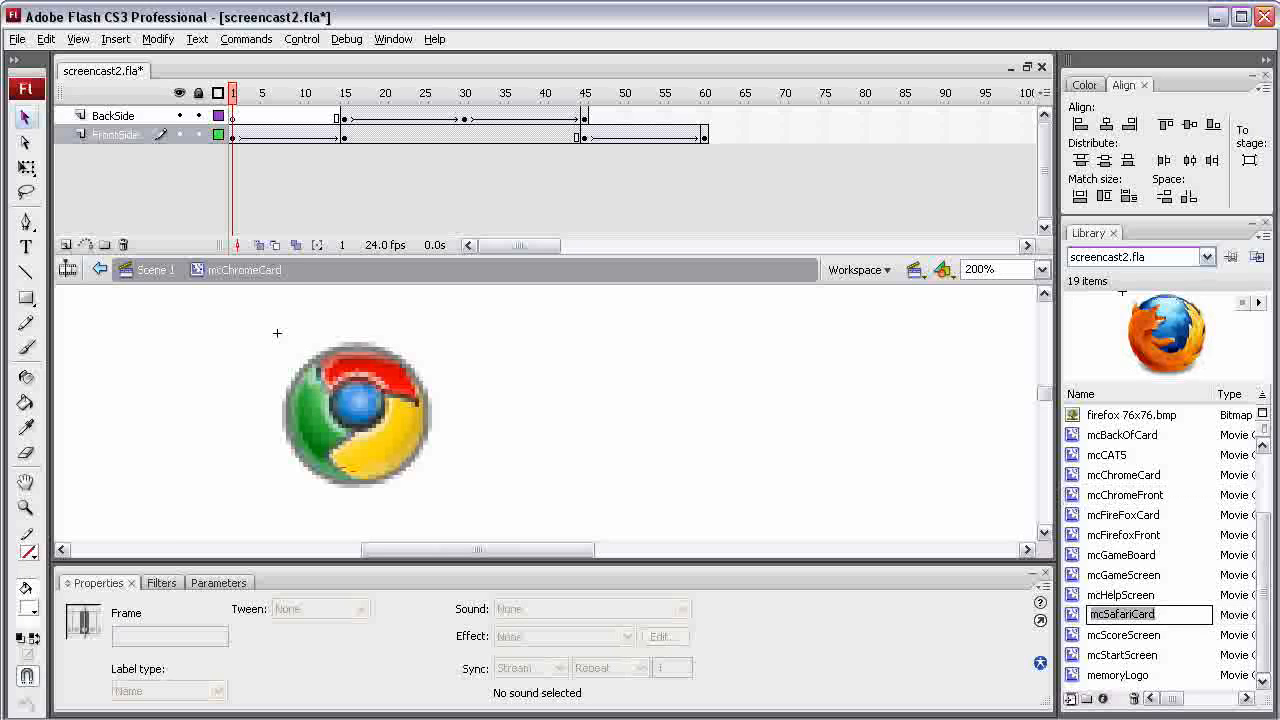
double_click(1072, 615)
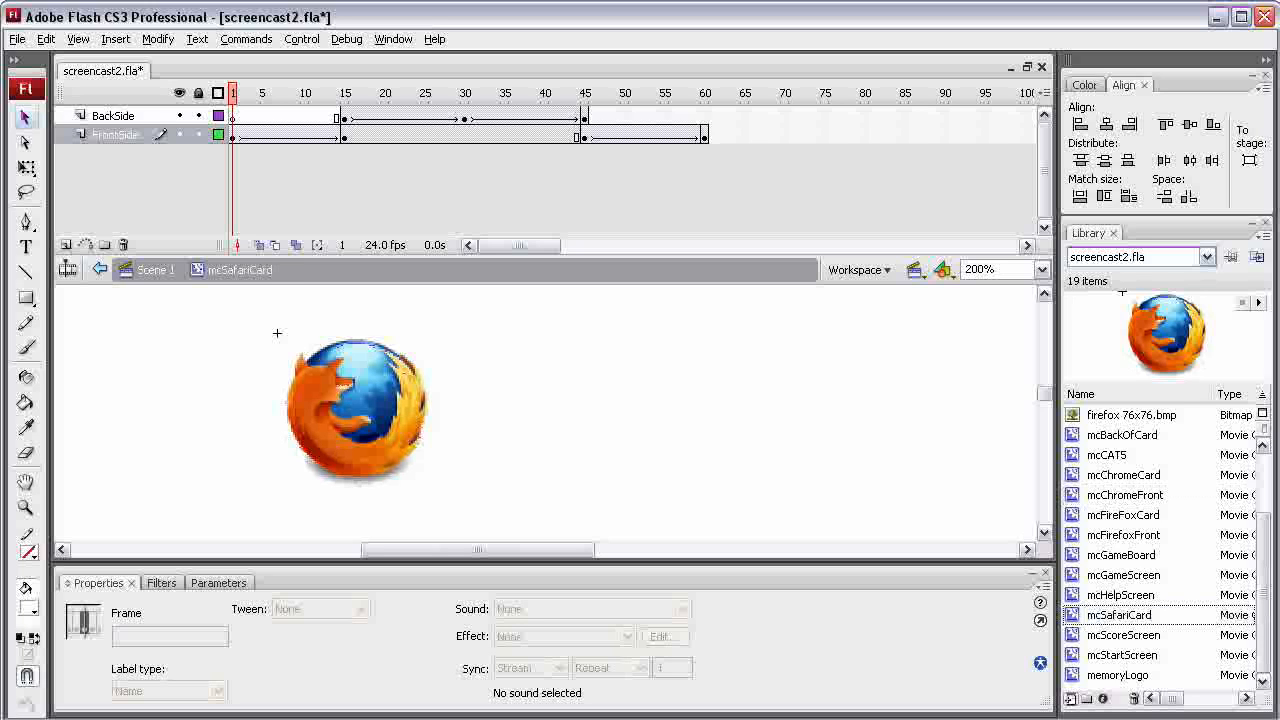
Create a new movie clip symbol named mcSafariFront
left_click(1071, 699)
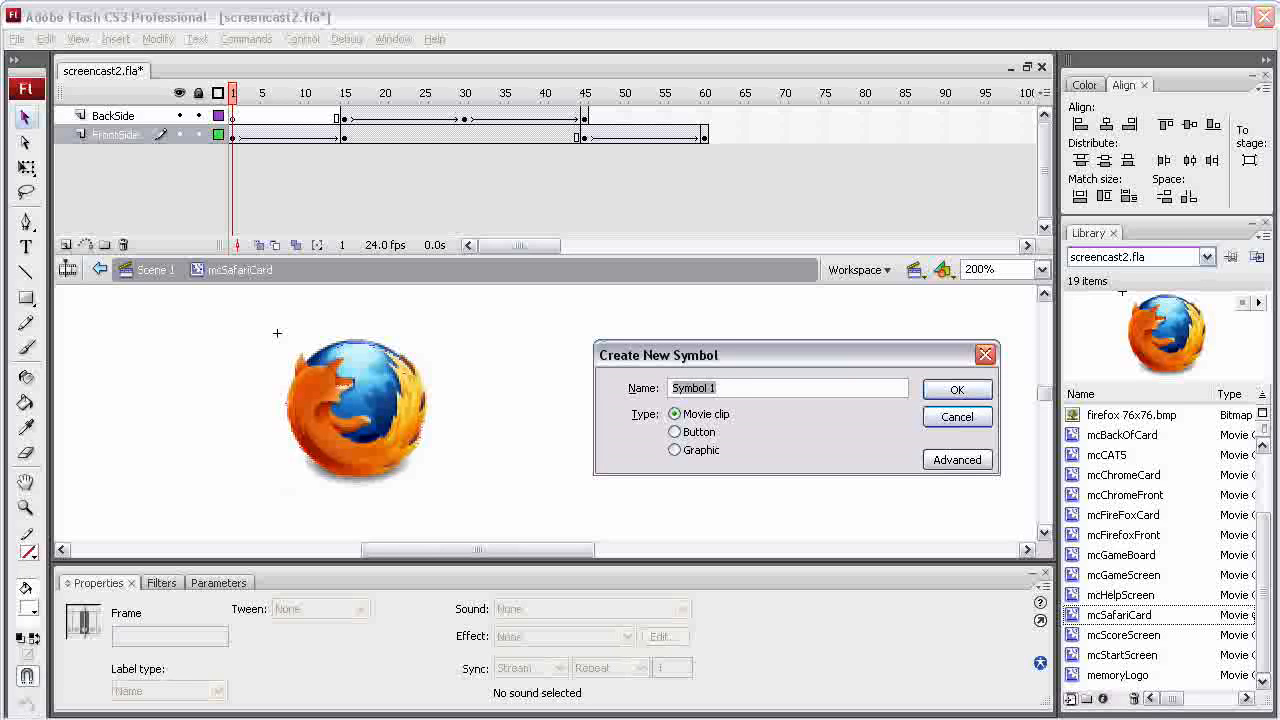
type("mcSfariFront")
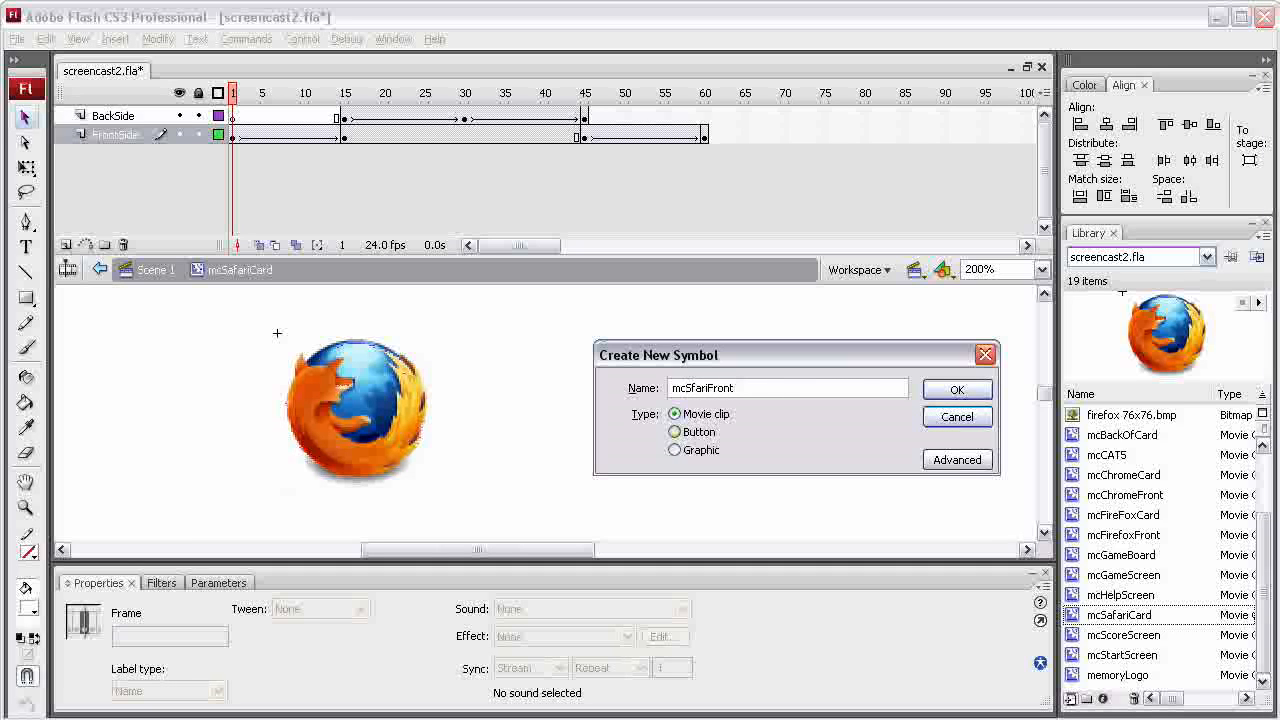
left_click(692, 388)
type("a")
key("Return")
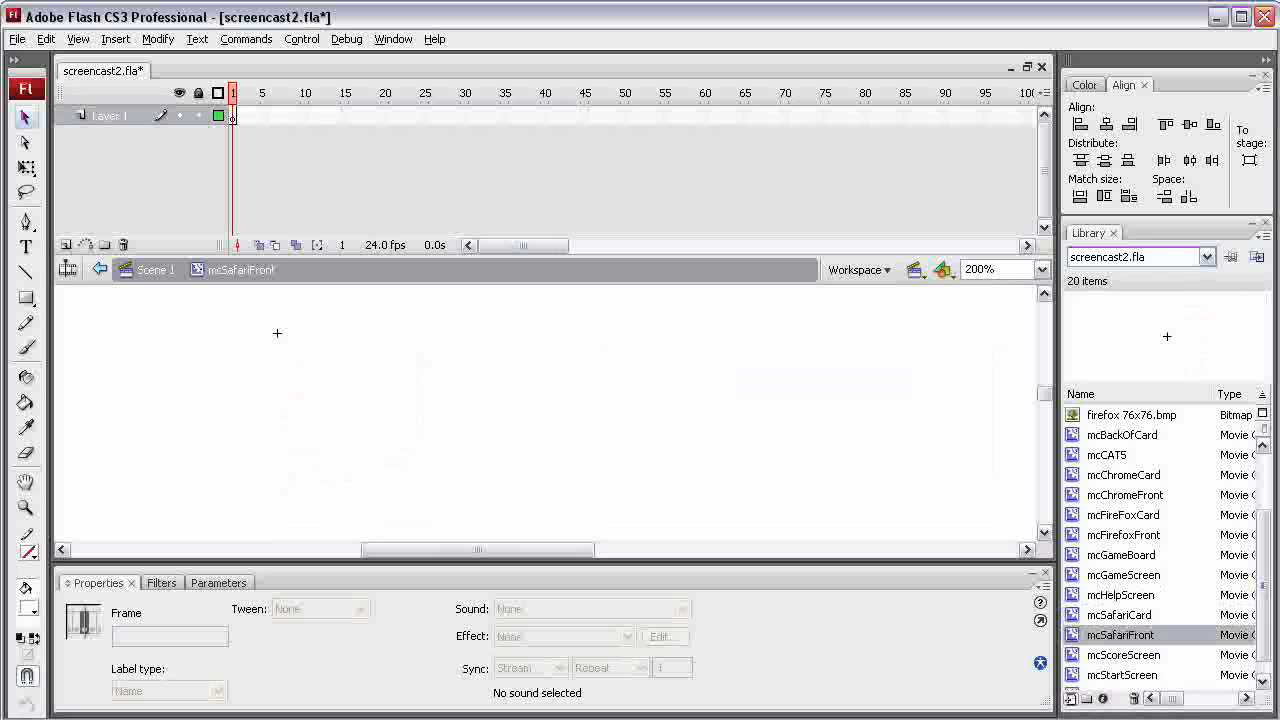
Import safari 92x92.bmp into the library and place the bitmap on the mcSafariFront stage
key("alt+f")
key("Down")
key("Down")
key("Down")
key("Down")
key("Down")
key("Down")
key("Down")
key("Down")
key("Down")
key("Down")
key("Down")
key("Down")
key("Down")
key("Down")
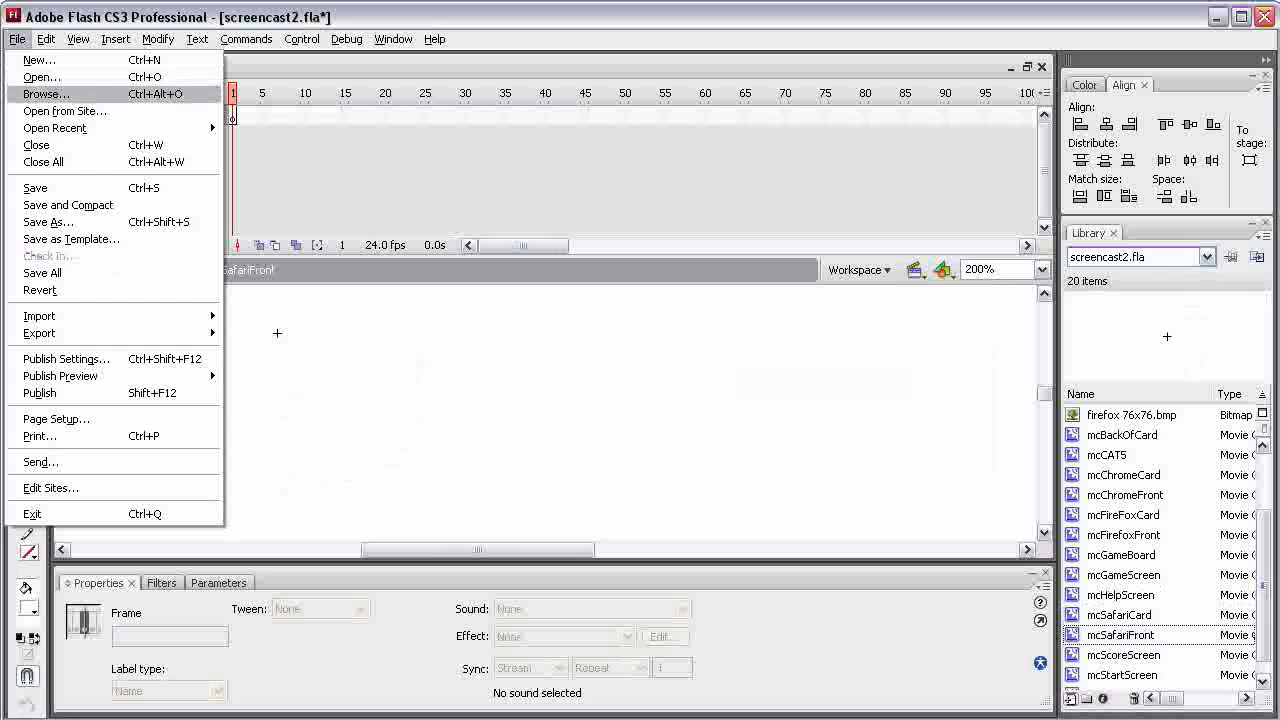
key("Right")
key("Down")
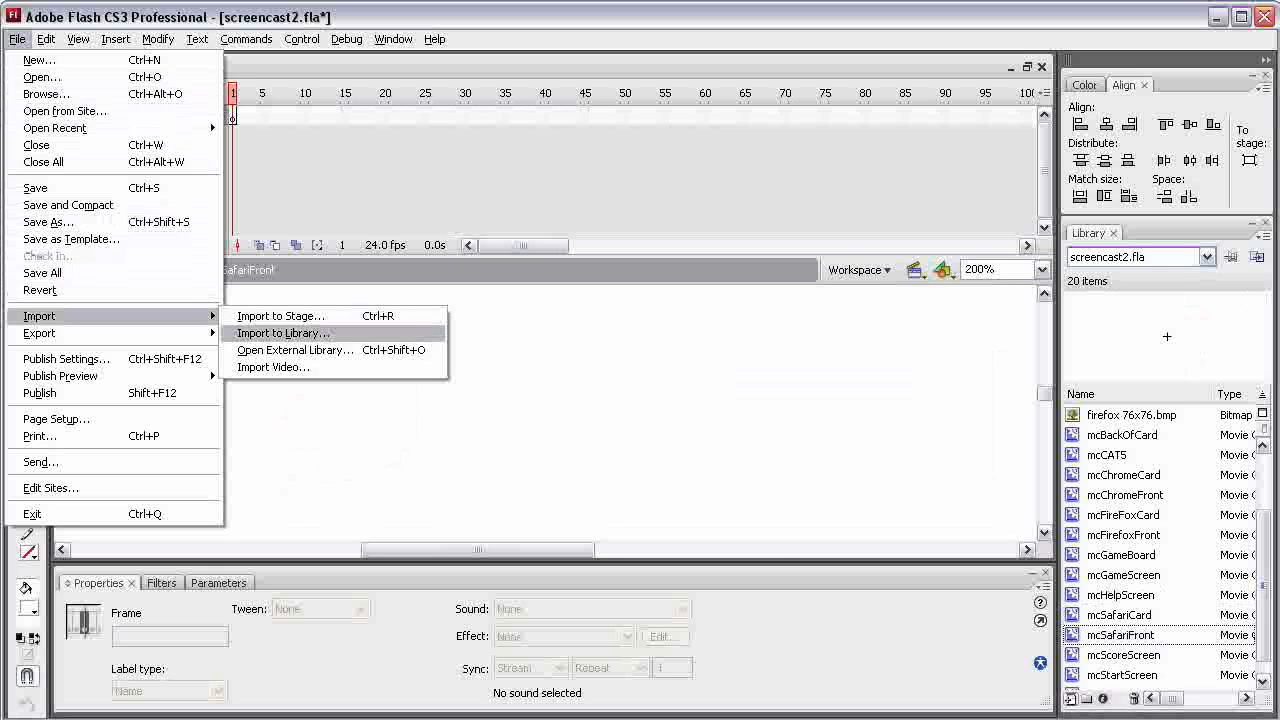
key("Return")
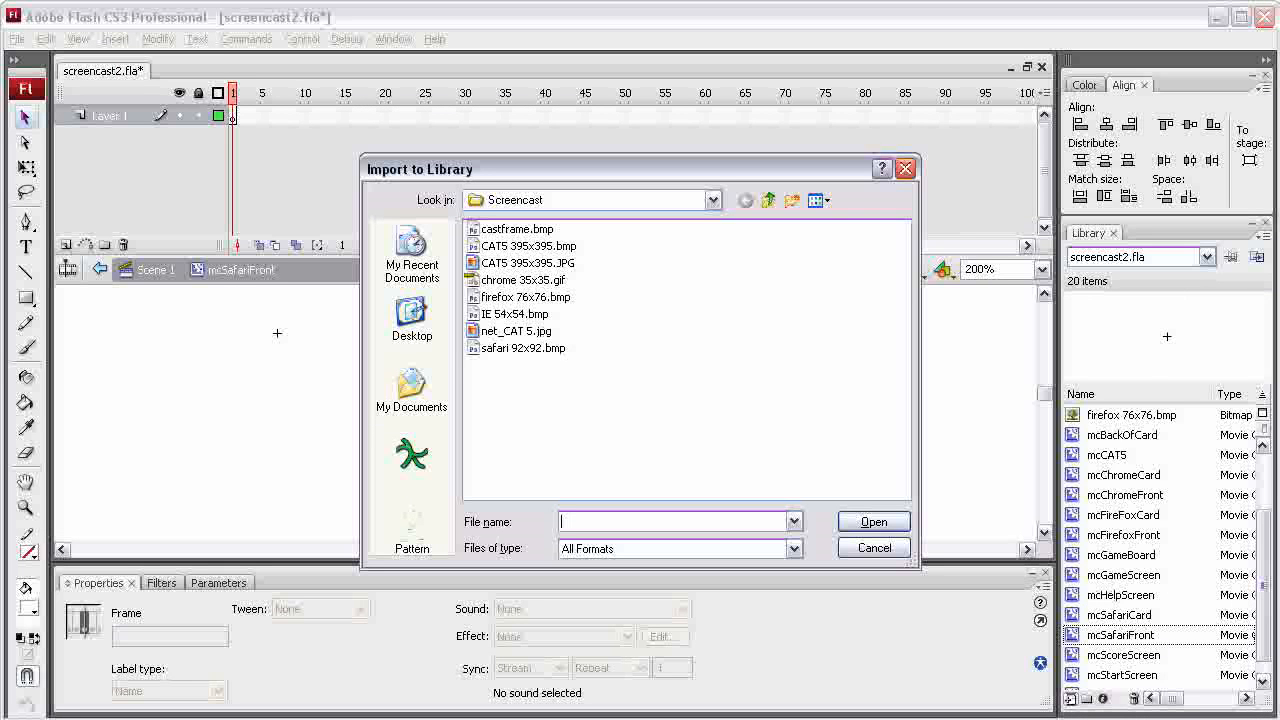
left_click(523, 348)
left_click(874, 522)
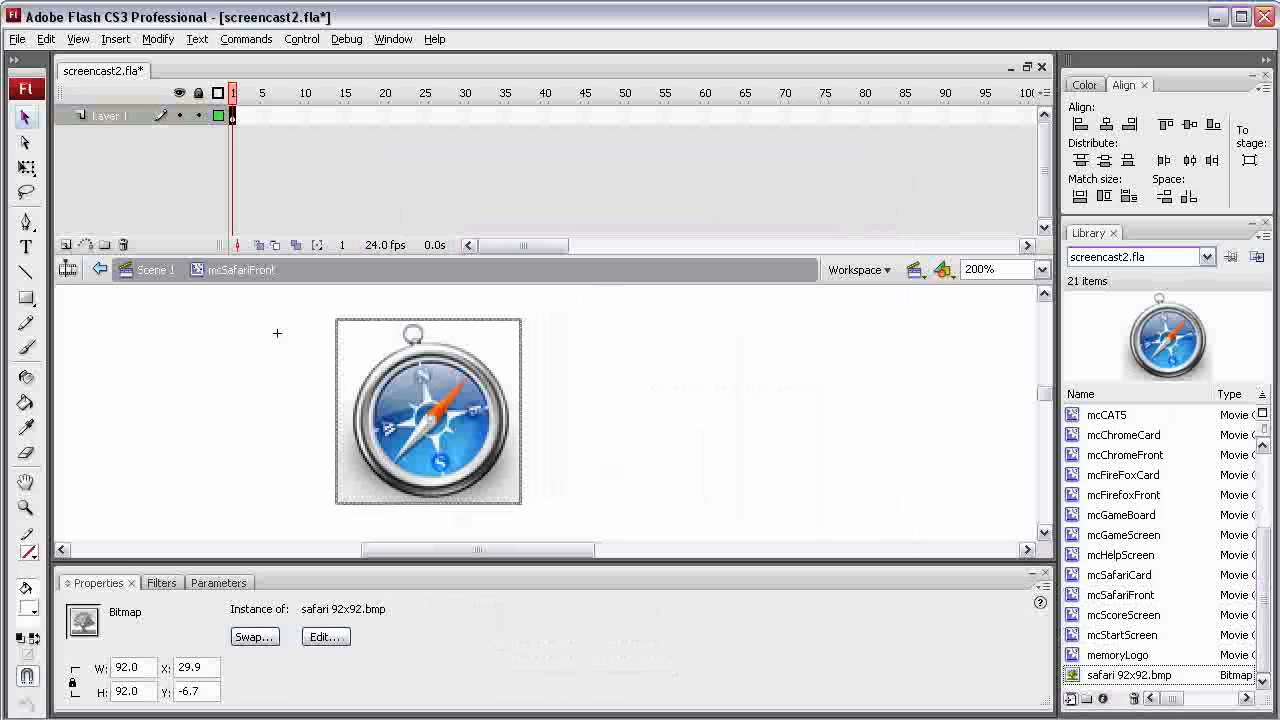
Lock the Safari bitmap's proportions and set its width to 80
left_click(72, 683)
left_click(72, 683)
left_click(72, 683)
left_click(72, 683)
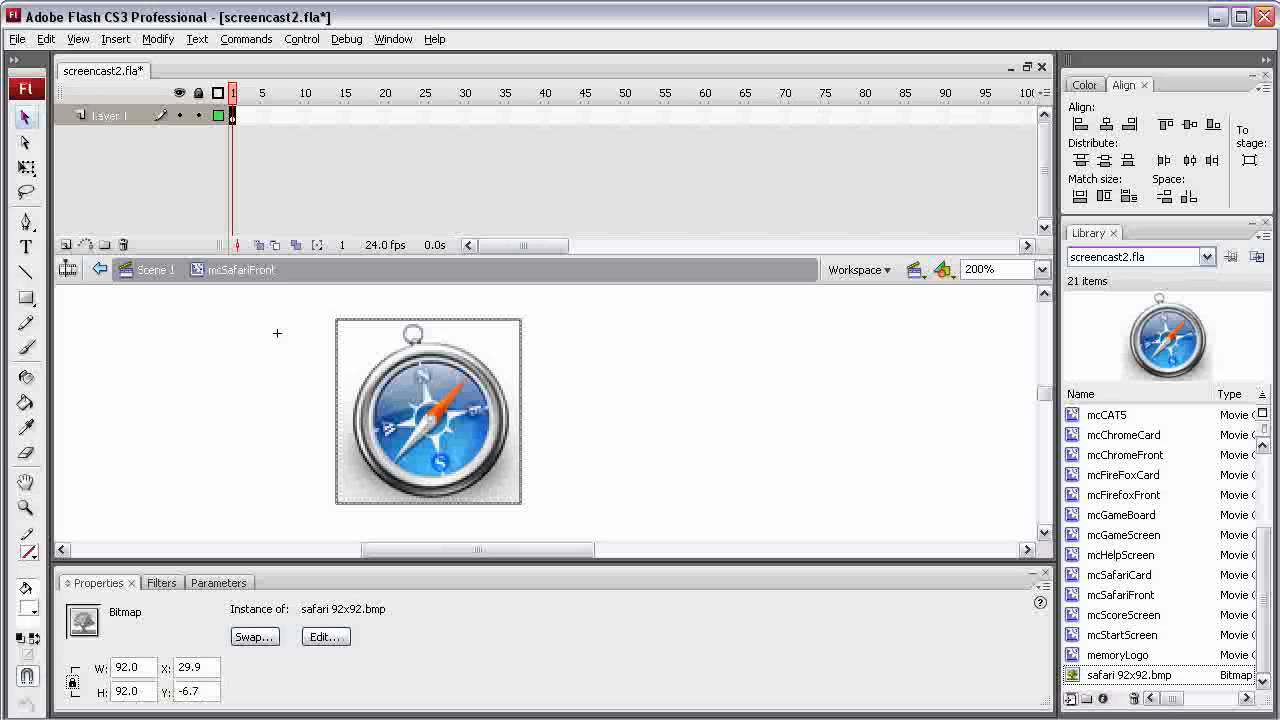
left_click_drag(128, 667, 118, 667)
type("80")
key("Return")
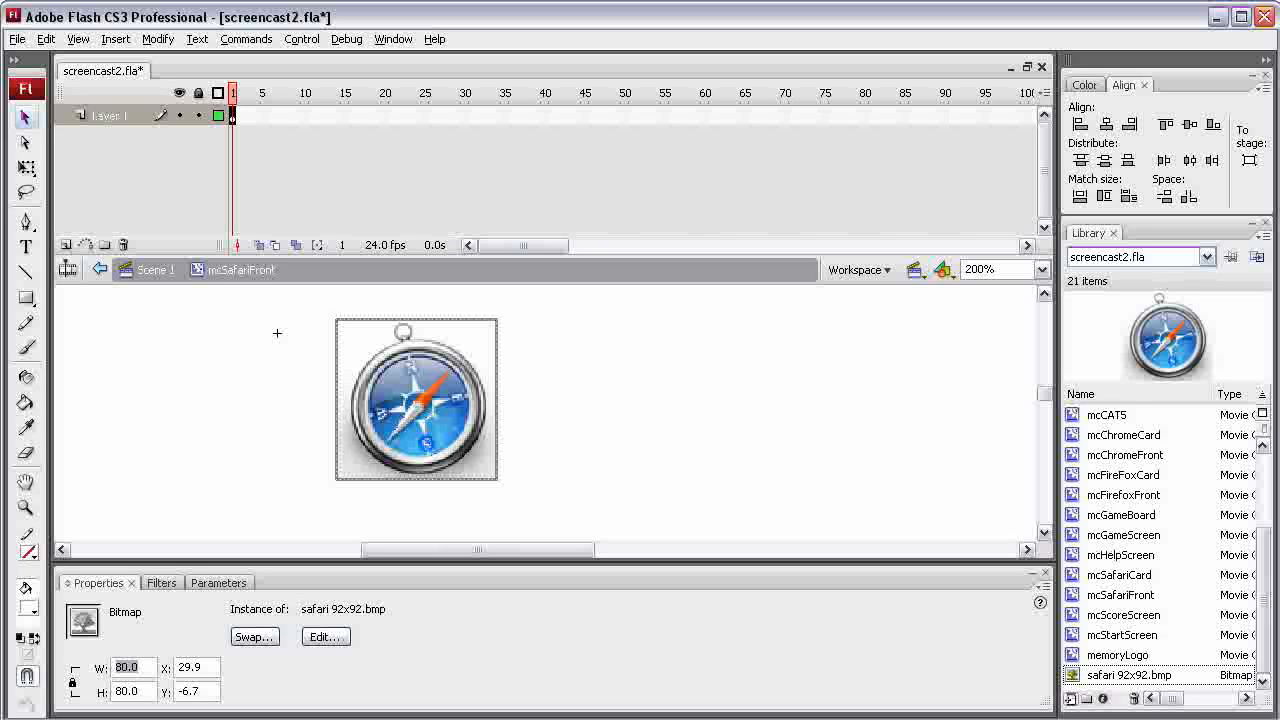
left_click(17, 39)
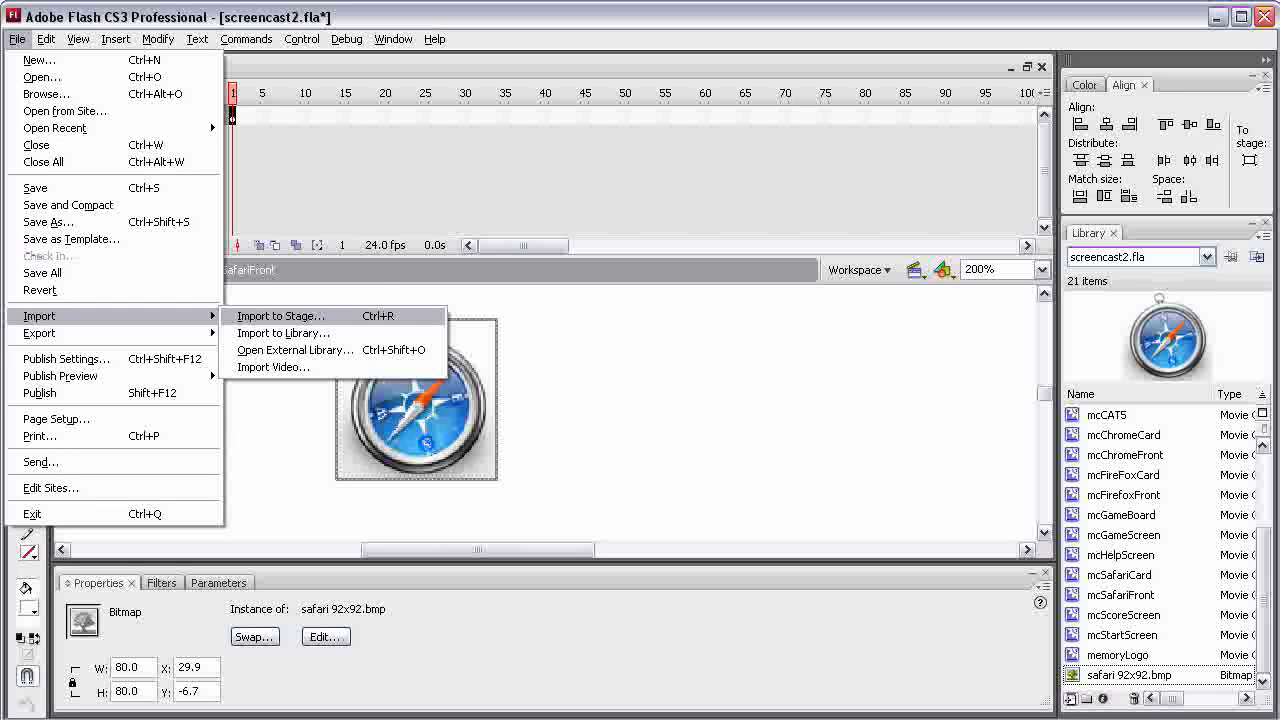
left_click(277, 333)
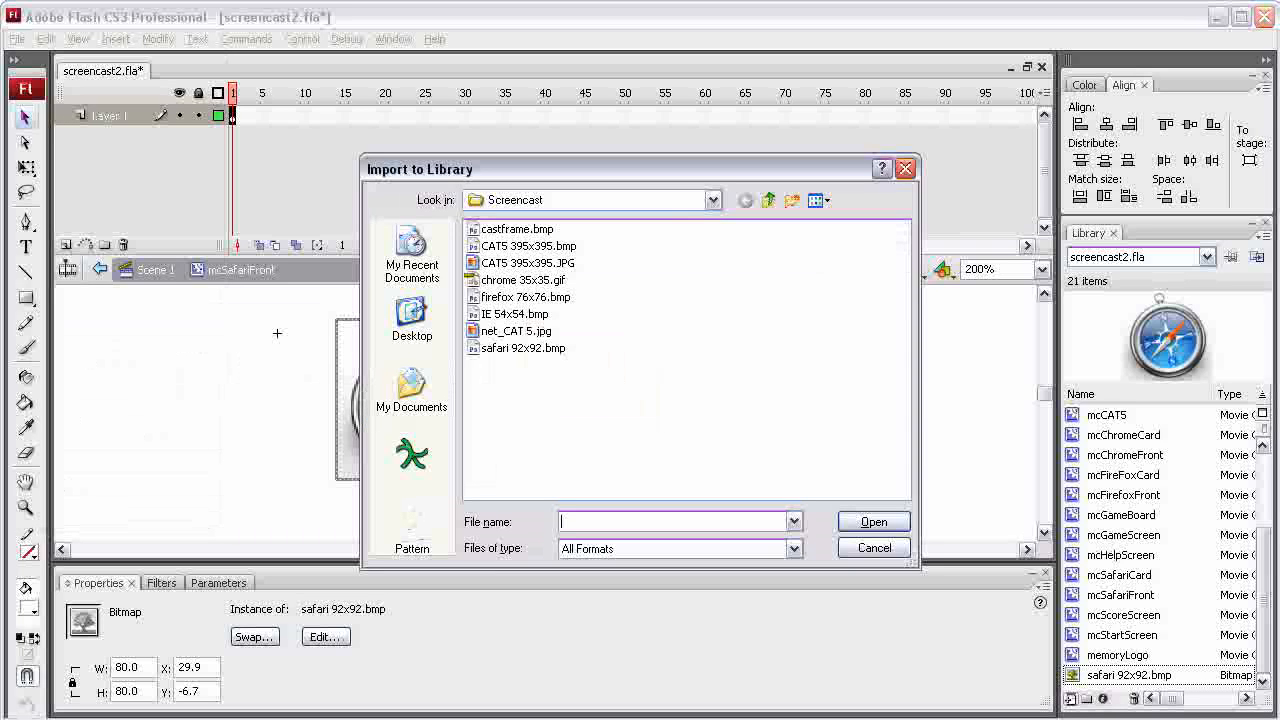
left_click(517, 229)
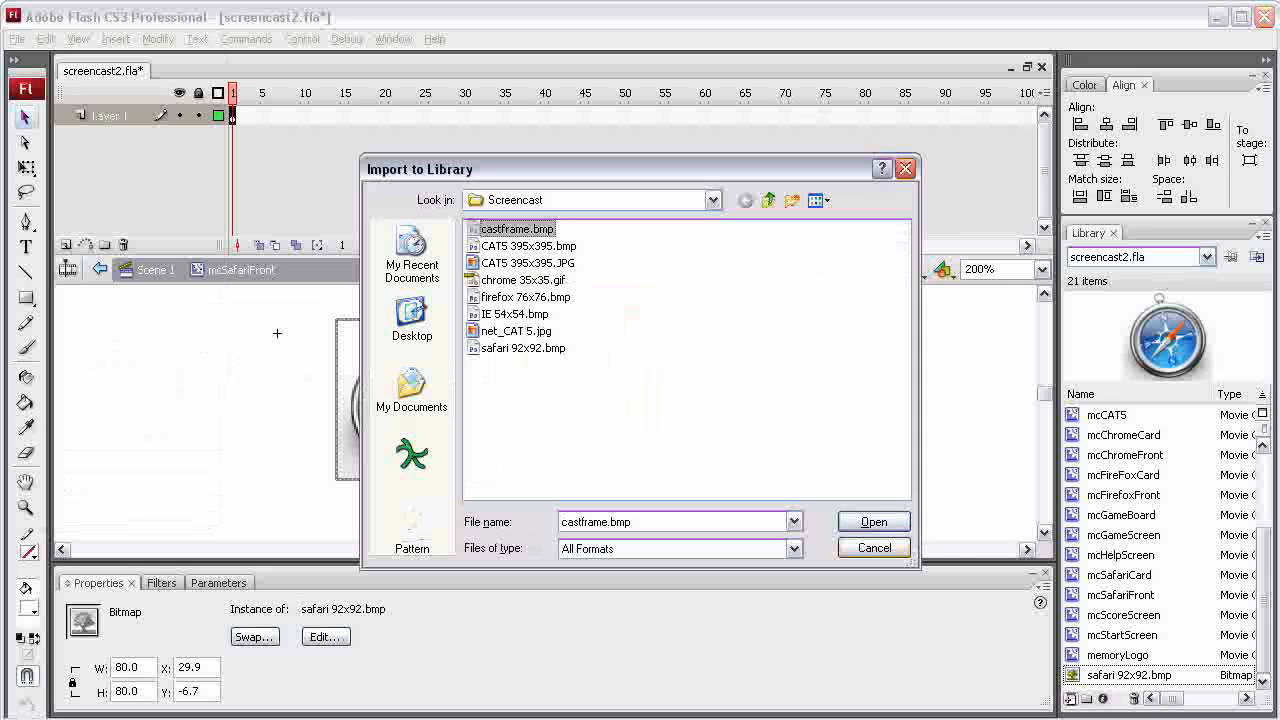
left_click(874, 548)
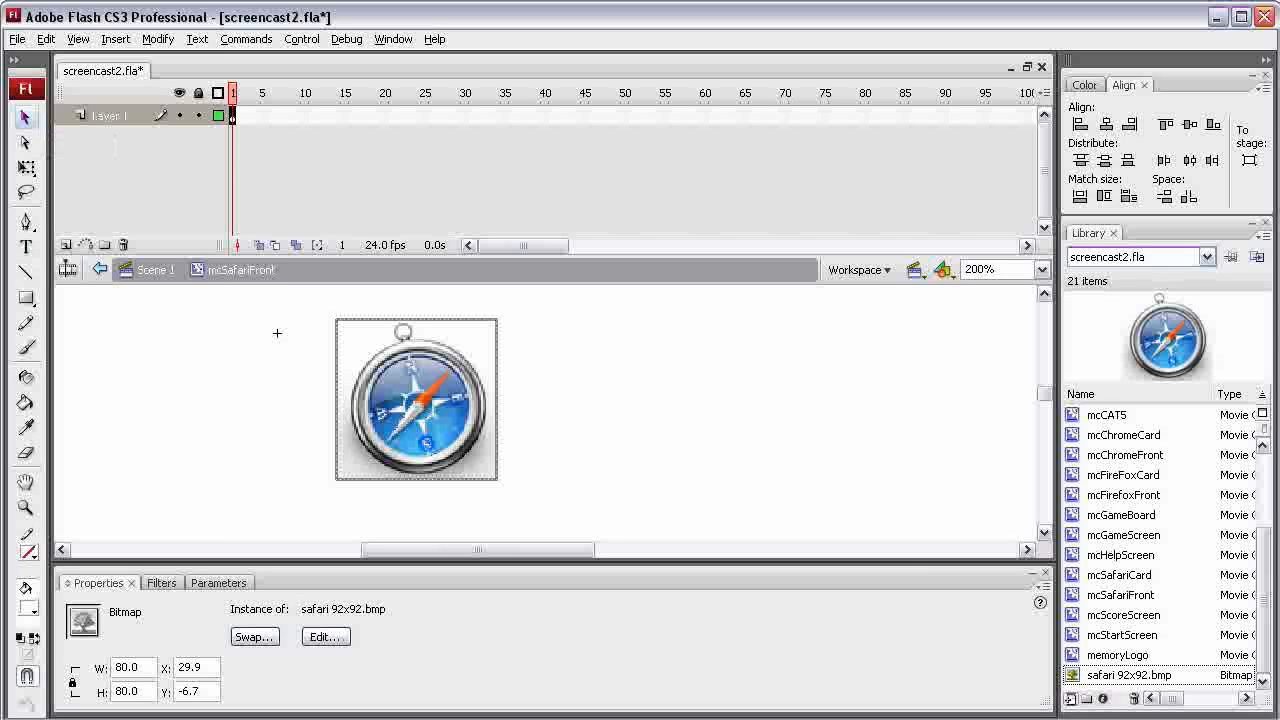
Position the Safari bitmap at X 0 and Y 0
double_click(190, 667)
type("0")
key("Tab")
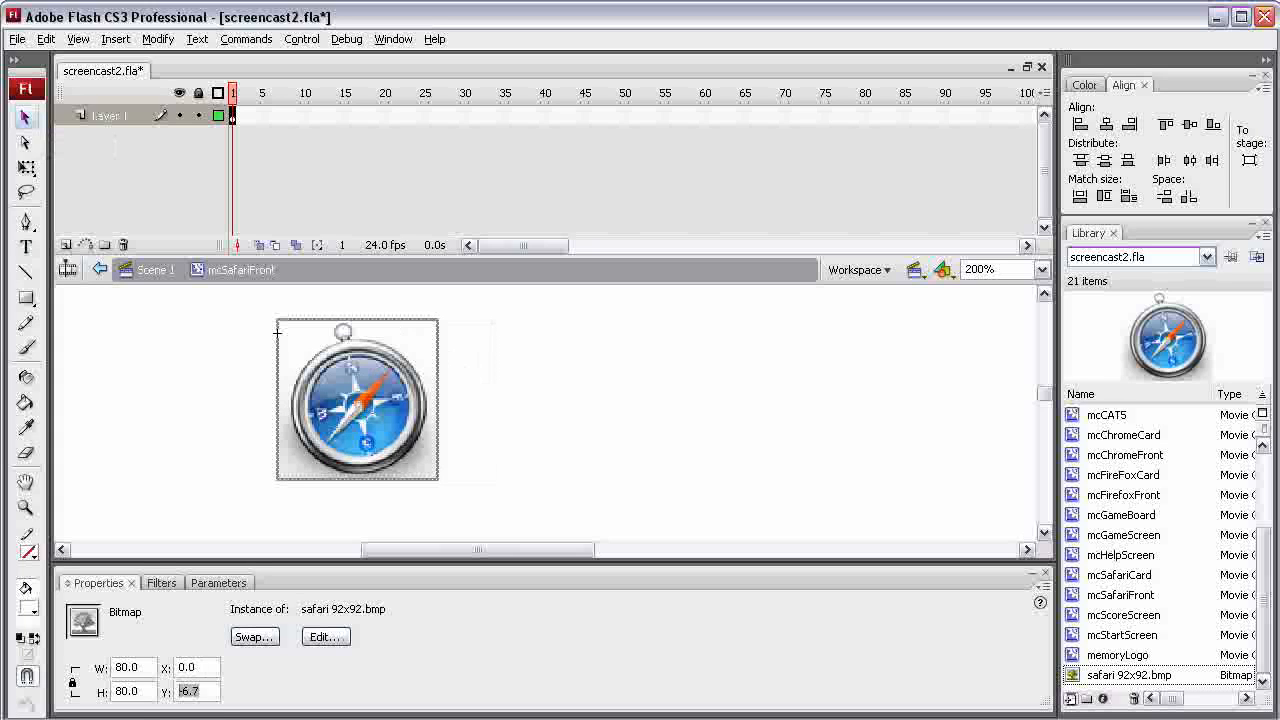
type("0")
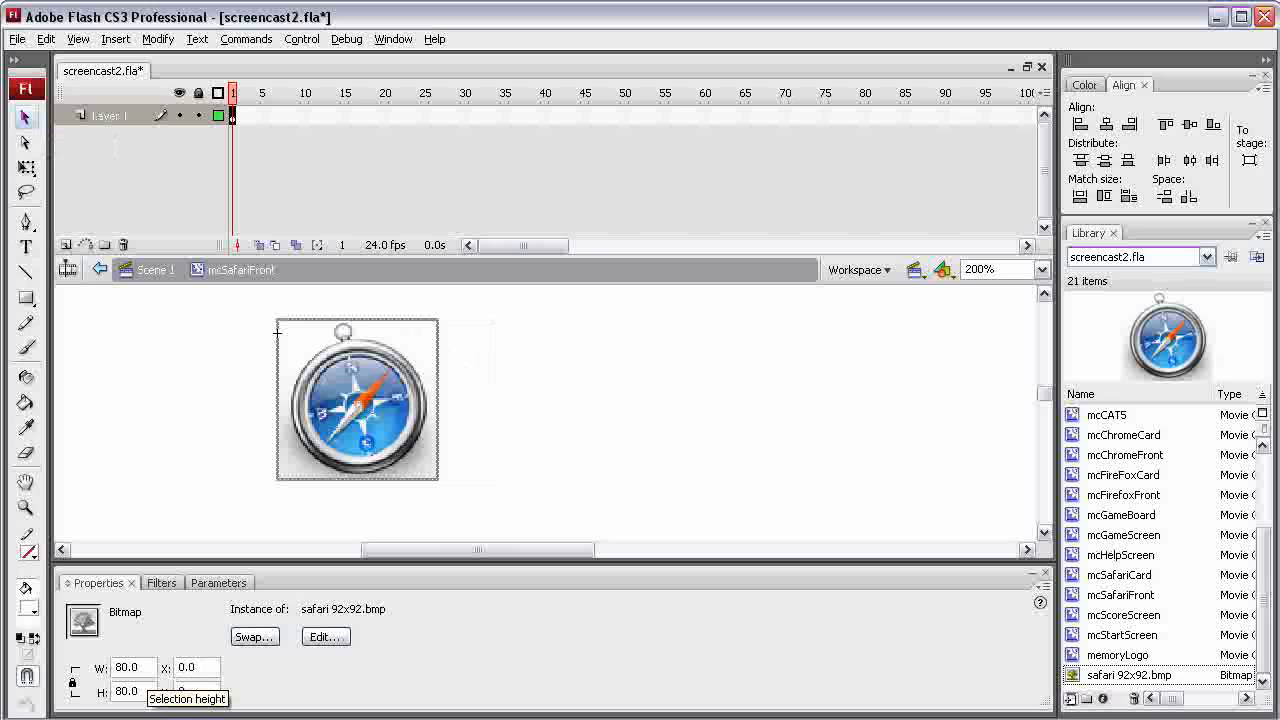
key("Return")
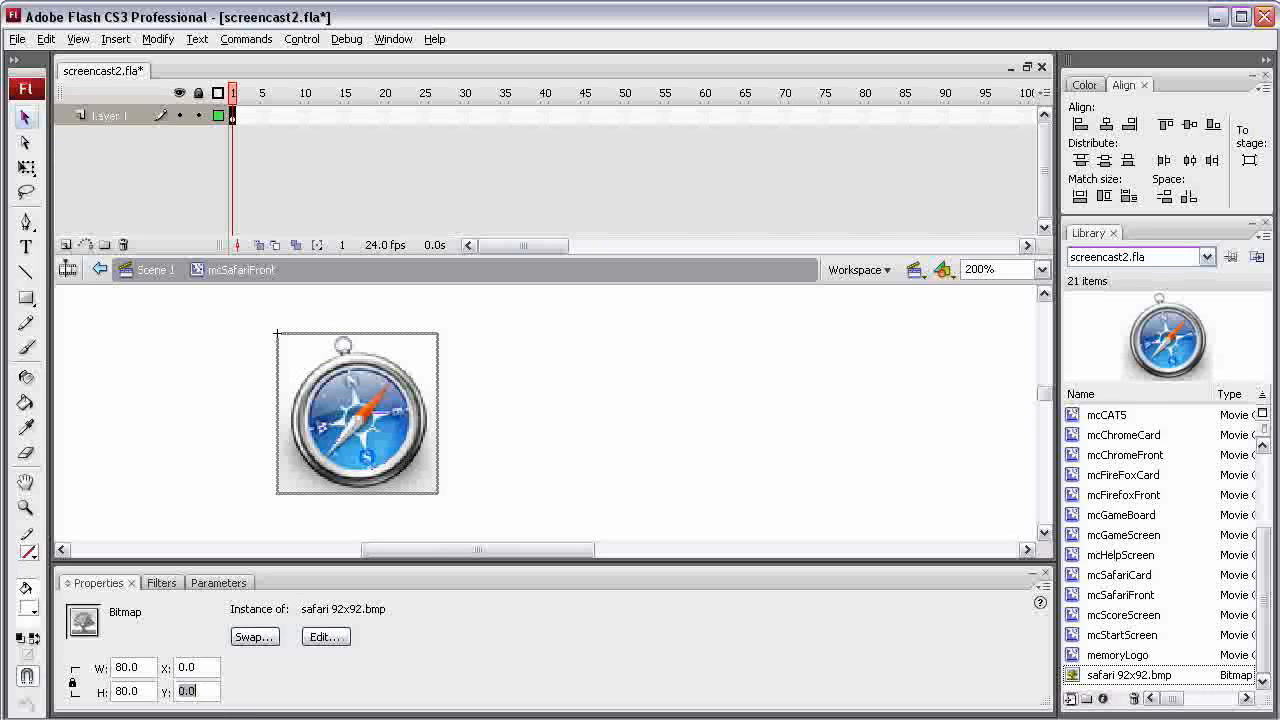
Open mcSafariCard for editing and replace the Firefox front in frame 1 of the FrontSide layer with an mcSafariFront instance
double_click(1119, 575)
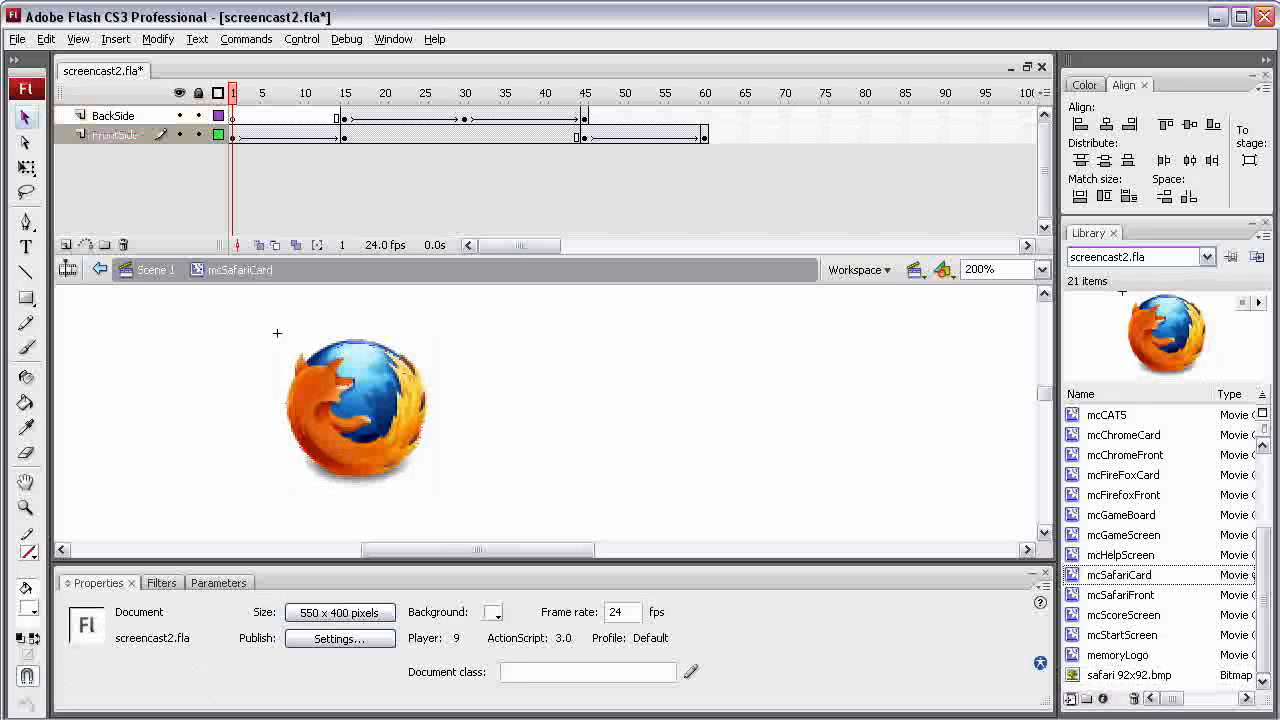
left_click(357, 412)
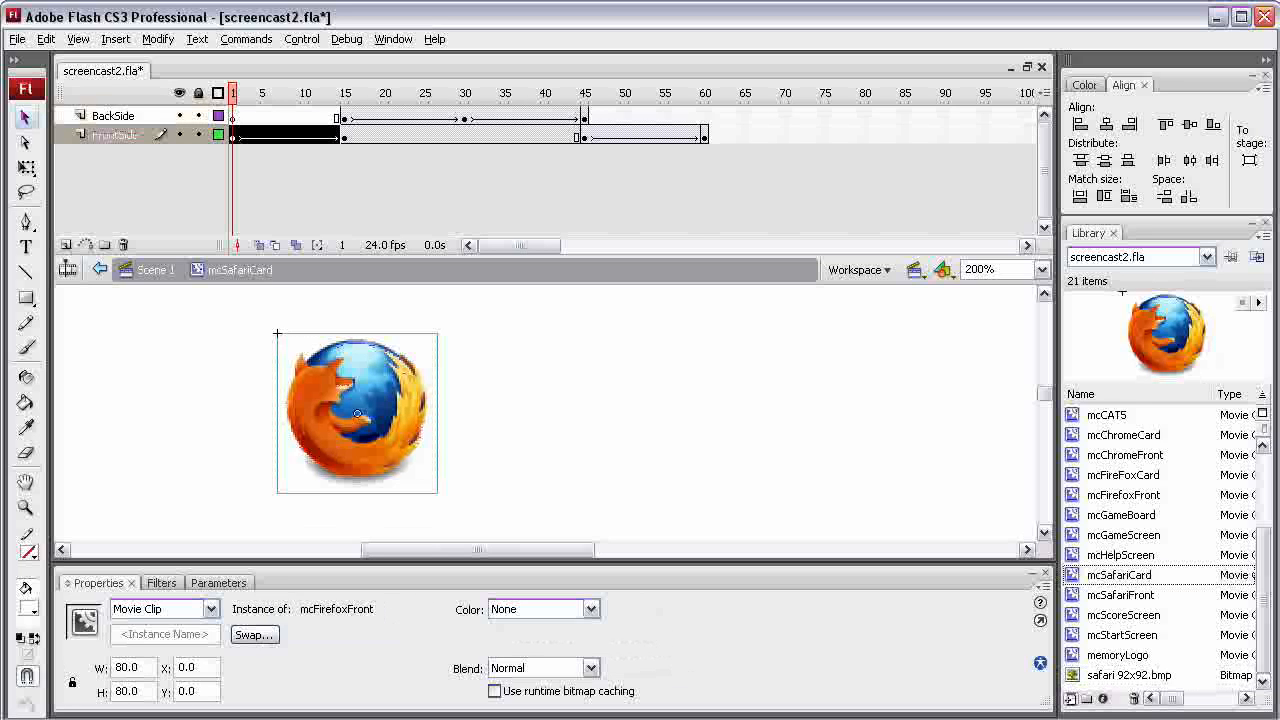
key("Delete")
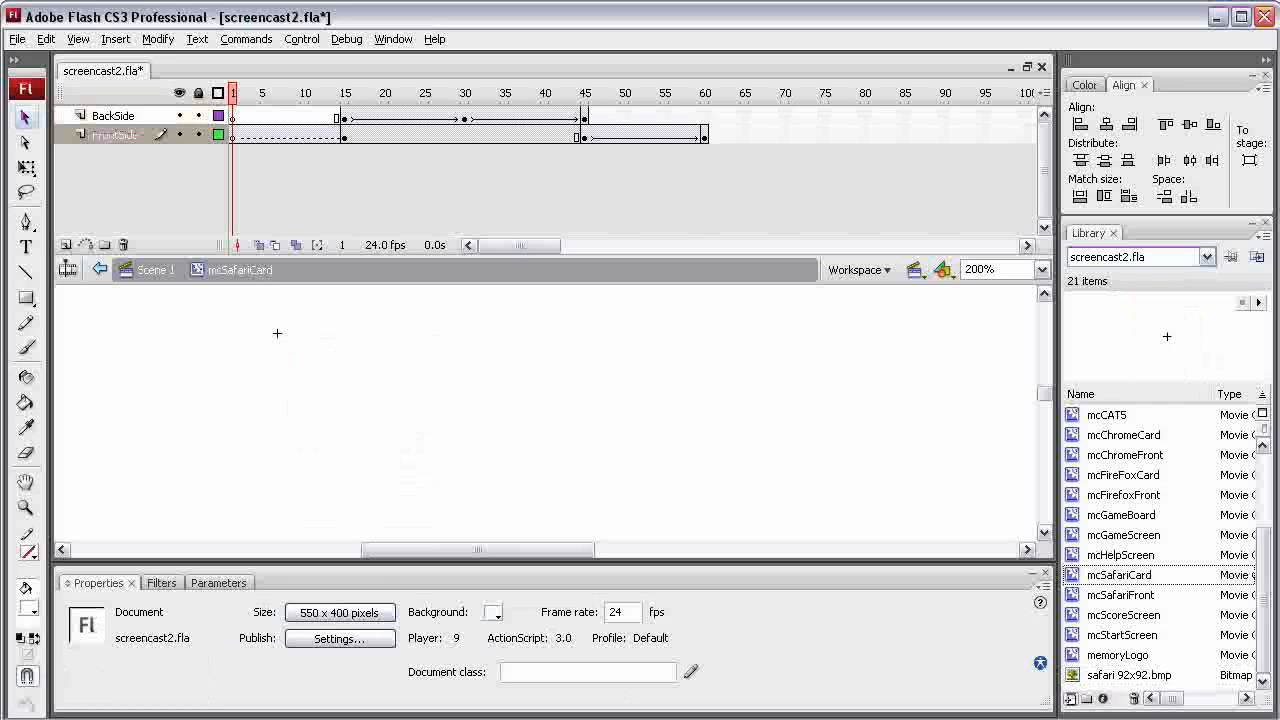
left_click_drag(1120, 595, 379, 413)
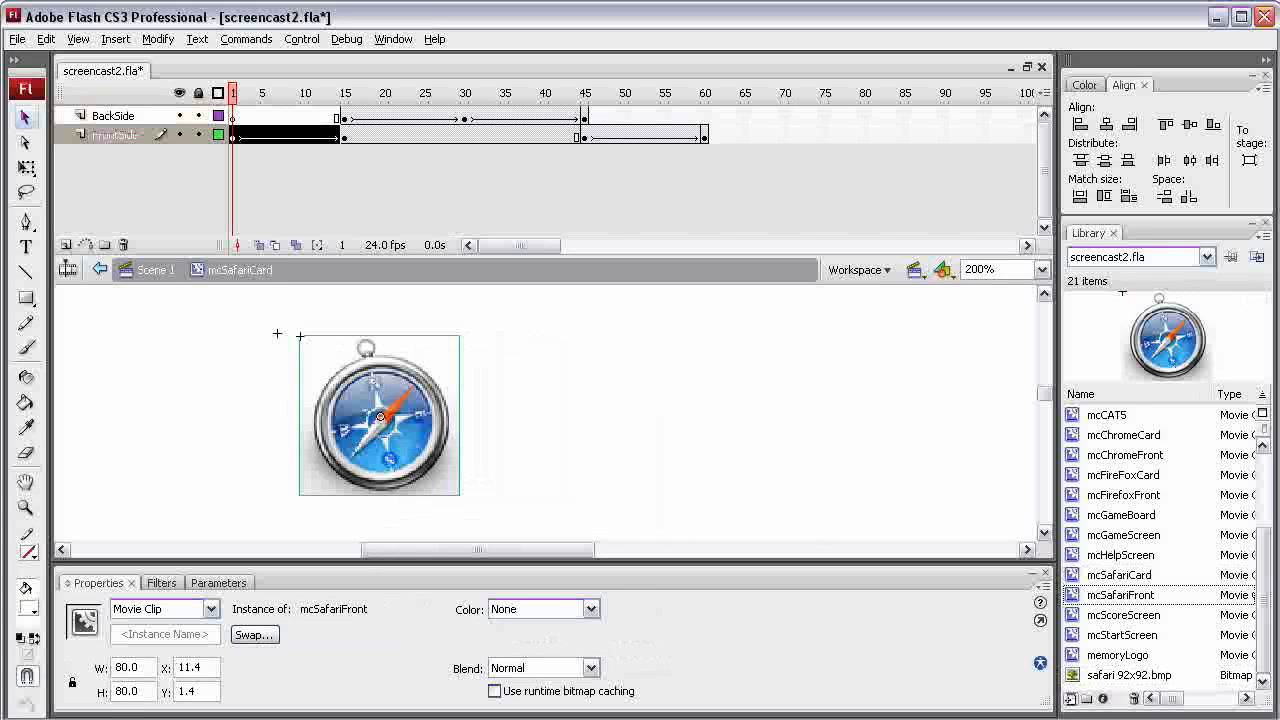
Position the frame 1 mcSafariFront instance at X 0 and Y 0
double_click(200, 667)
type("0")
key("Tab")
type("0")
key("Return")
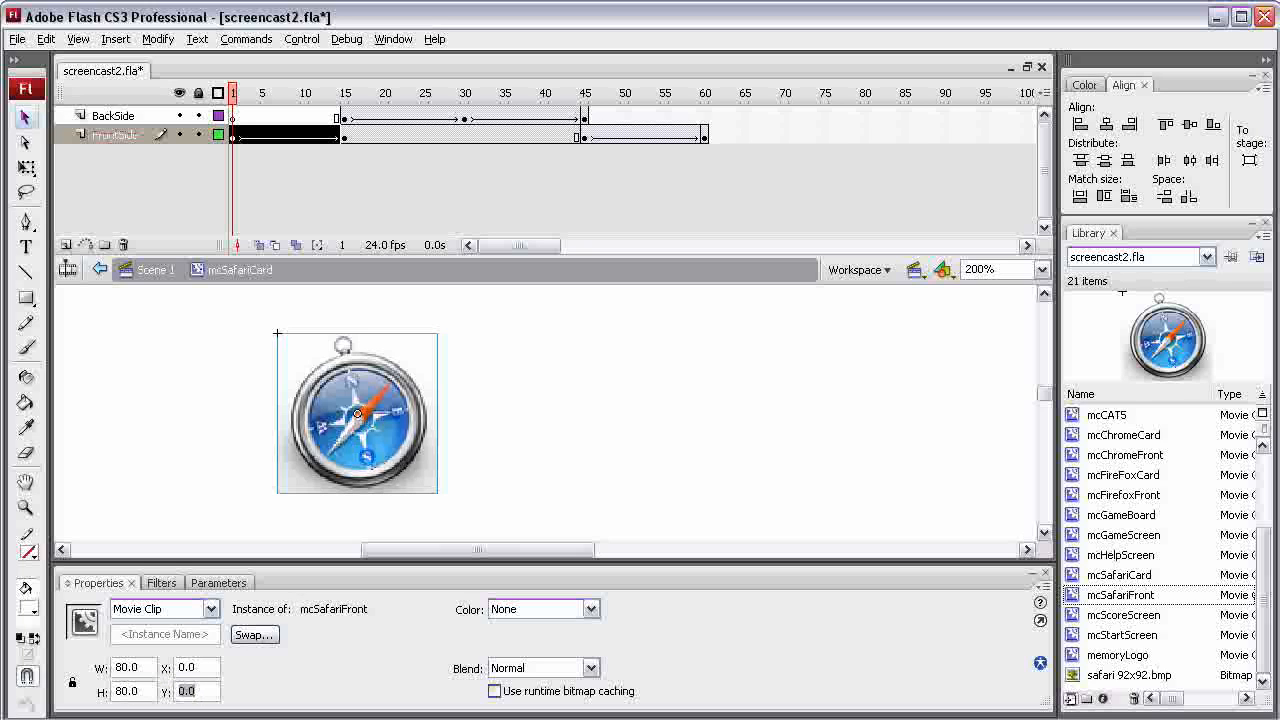
Hide the BackSide layer and replace the Firefox front in frame 45 of FrontSide with an mcSafariFront instance
left_click(179, 115)
left_click(584, 135)
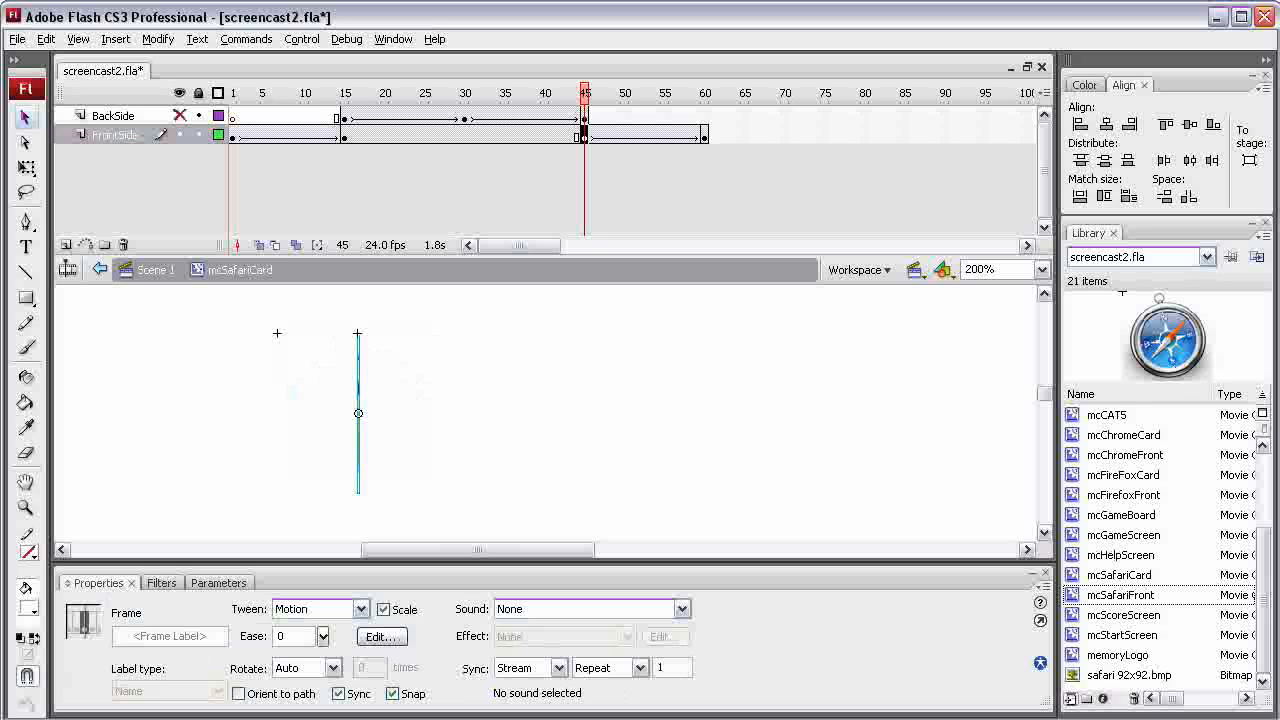
left_click(358, 413)
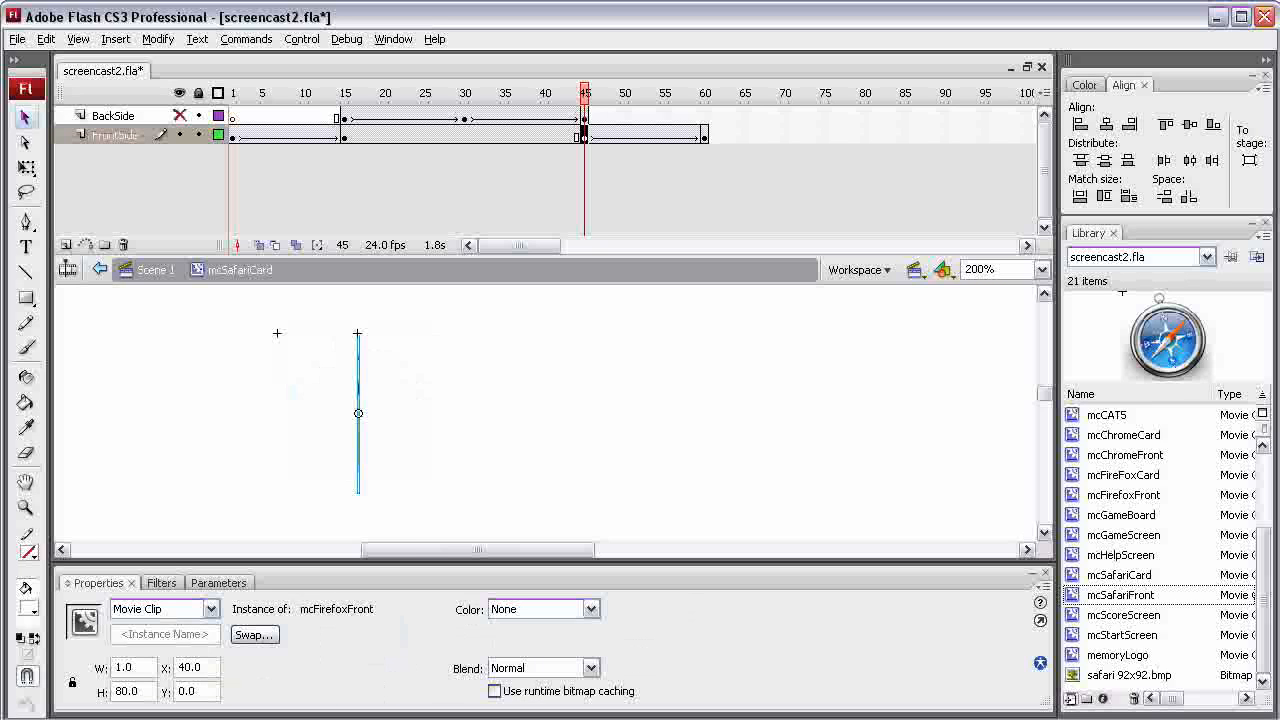
key("Delete")
left_click_drag(1120, 595, 392, 407)
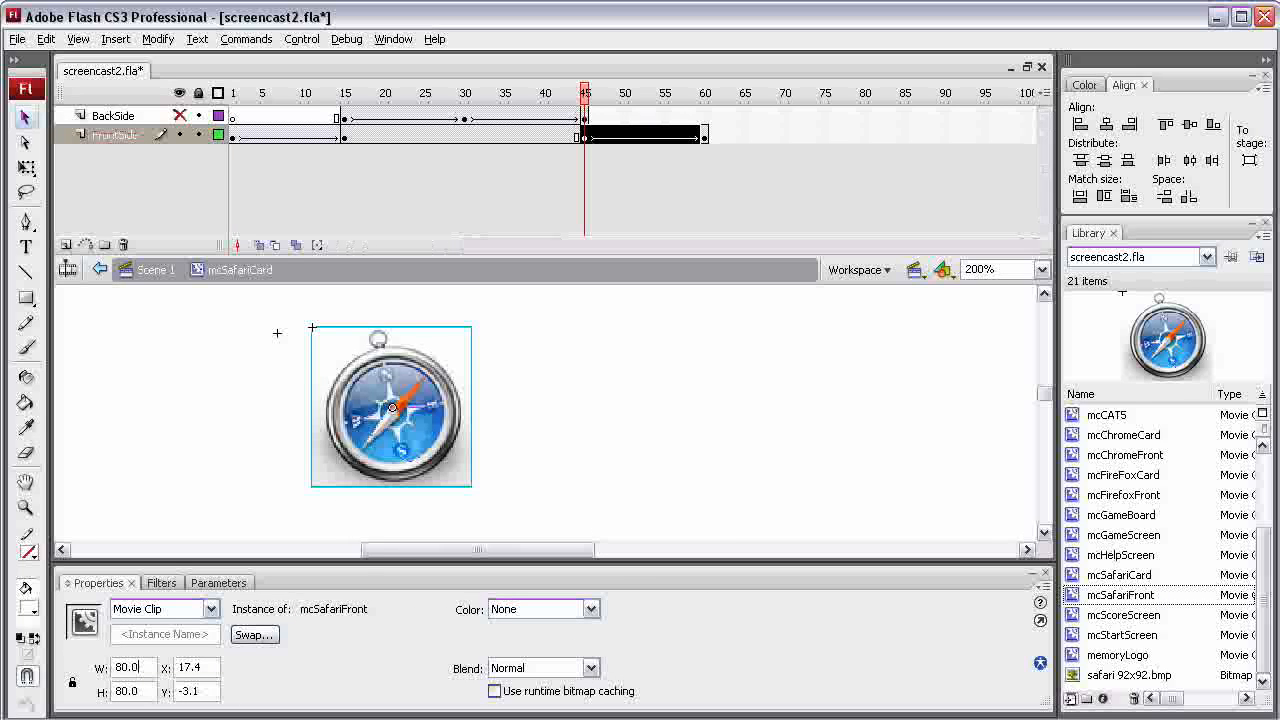
Set the frame 45 mcSafariFront instance to width 1, X 40 and Y 0
left_click(128, 667)
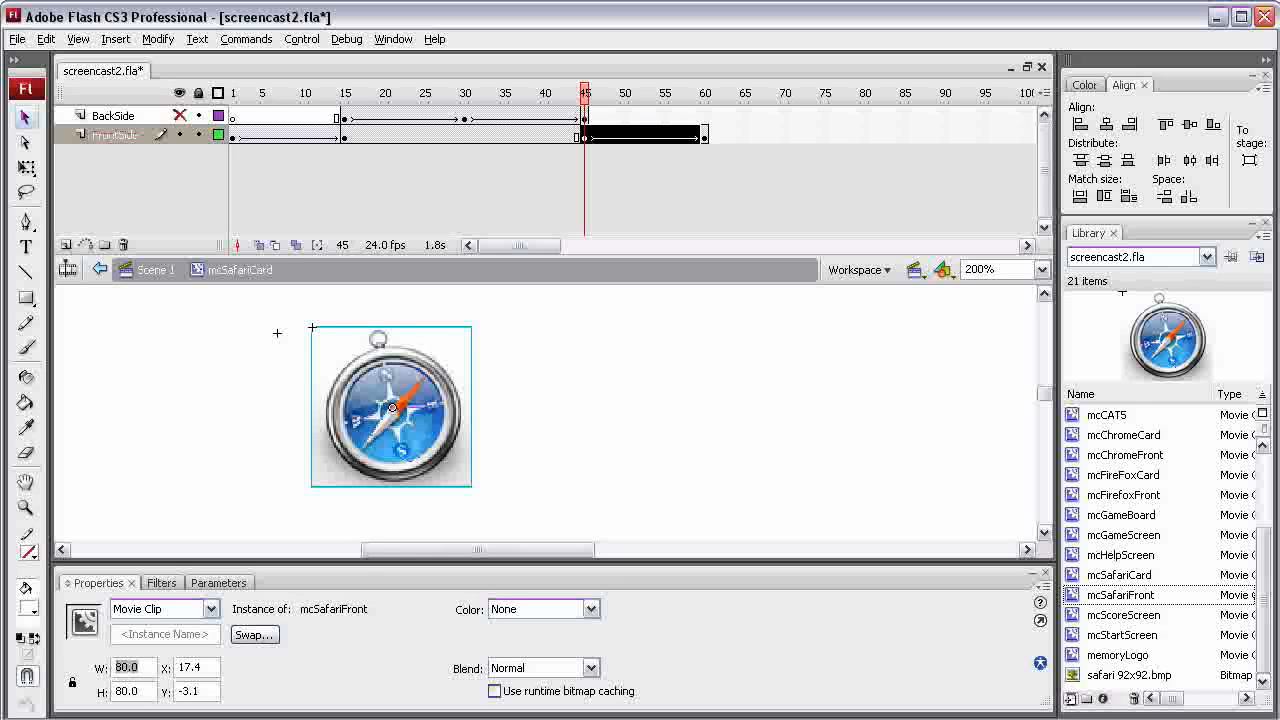
type("1")
key("Tab")
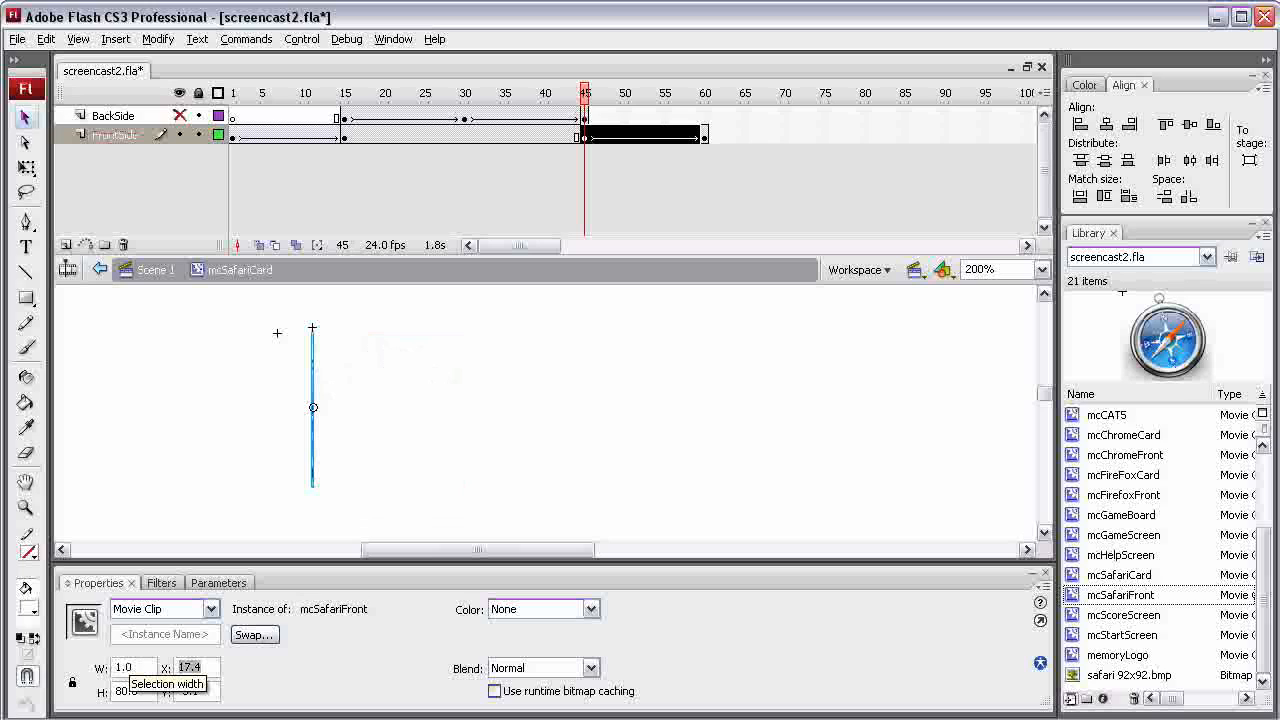
type("40")
key("Tab")
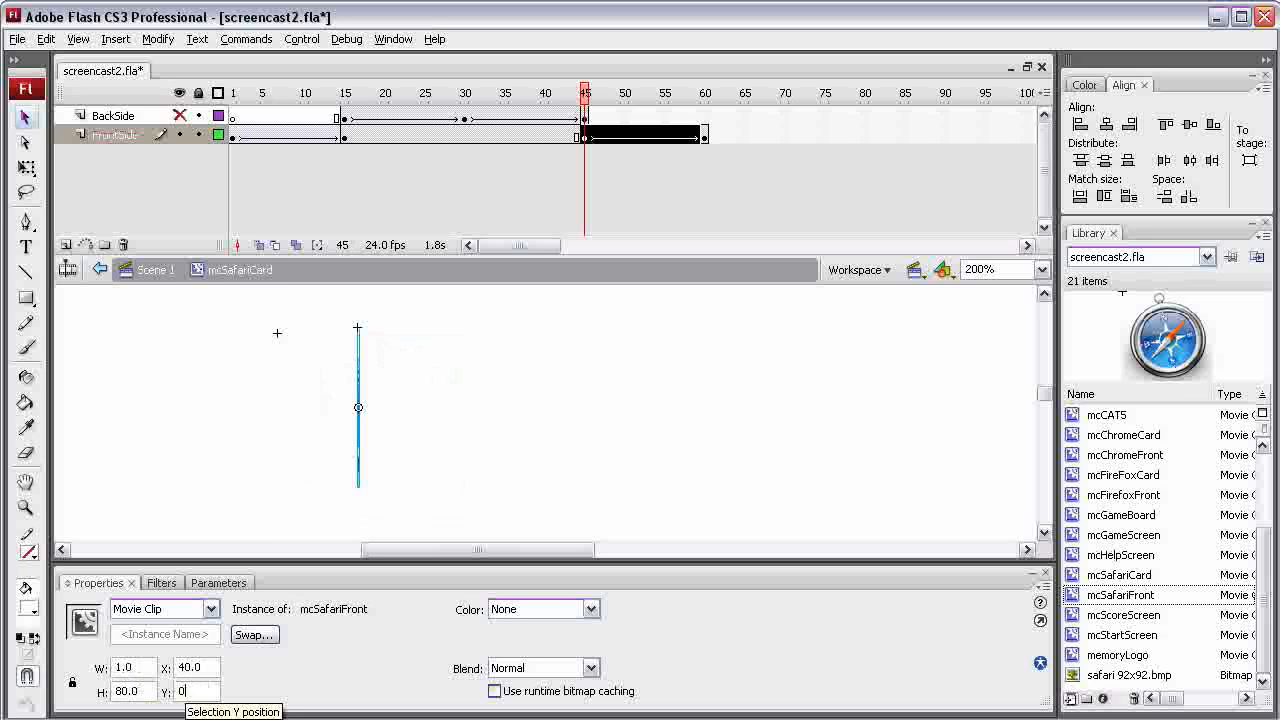
type("0")
key("Return")
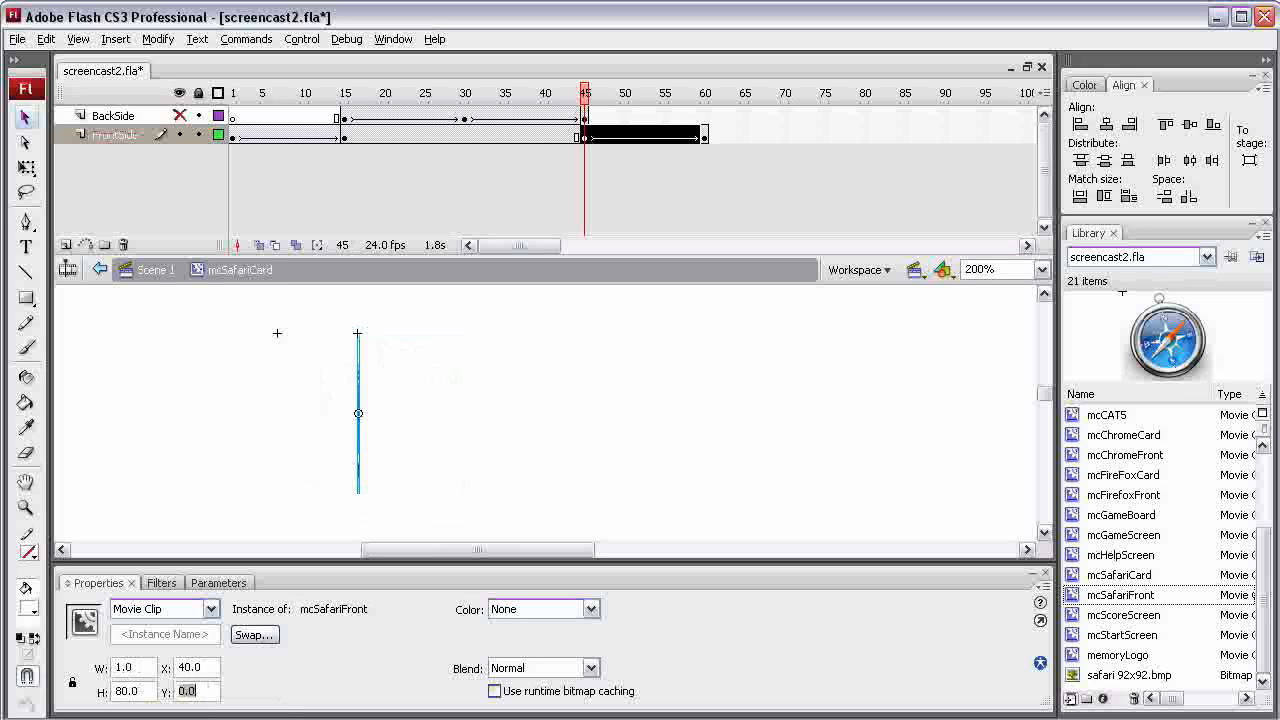
Replace the Firefox front in frame 60 of the FrontSide layer with an mcSafariFront instance
key("Return")
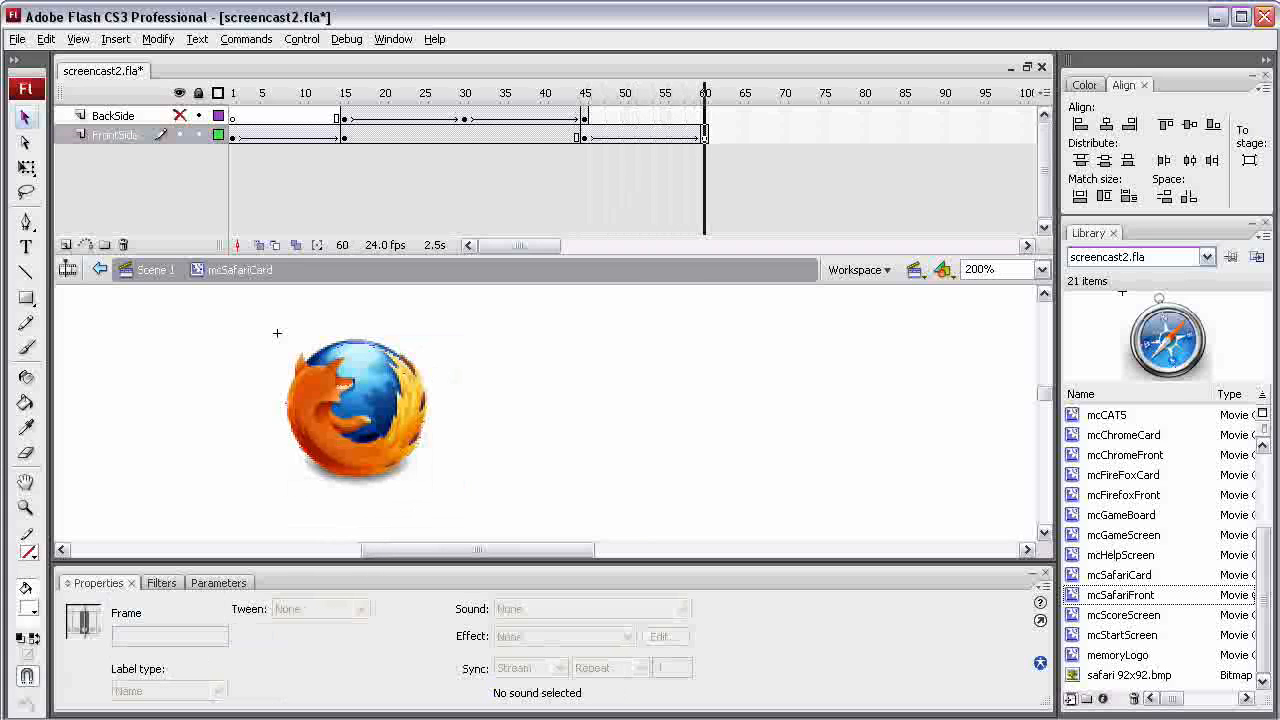
left_click(356, 410)
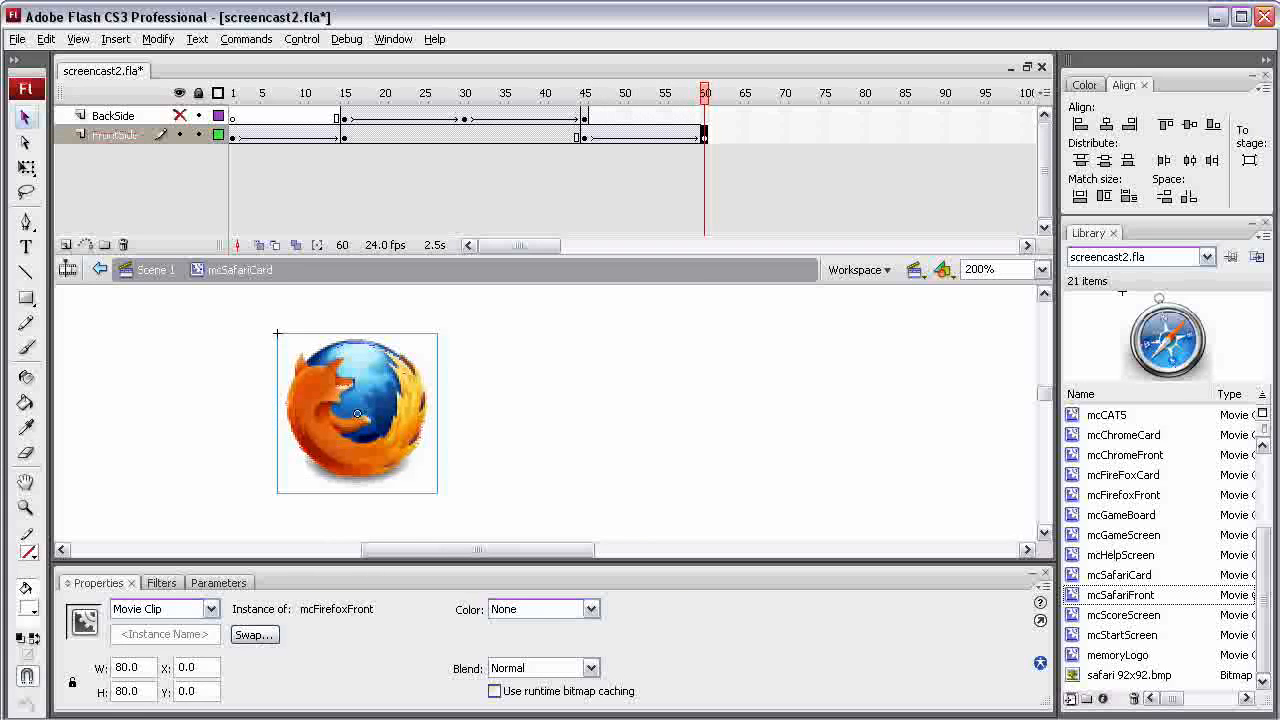
key("Delete")
left_click_drag(1120, 595, 401, 409)
Position the frame 60 mcSafariFront instance at X 0 and Y 0
double_click(190, 667)
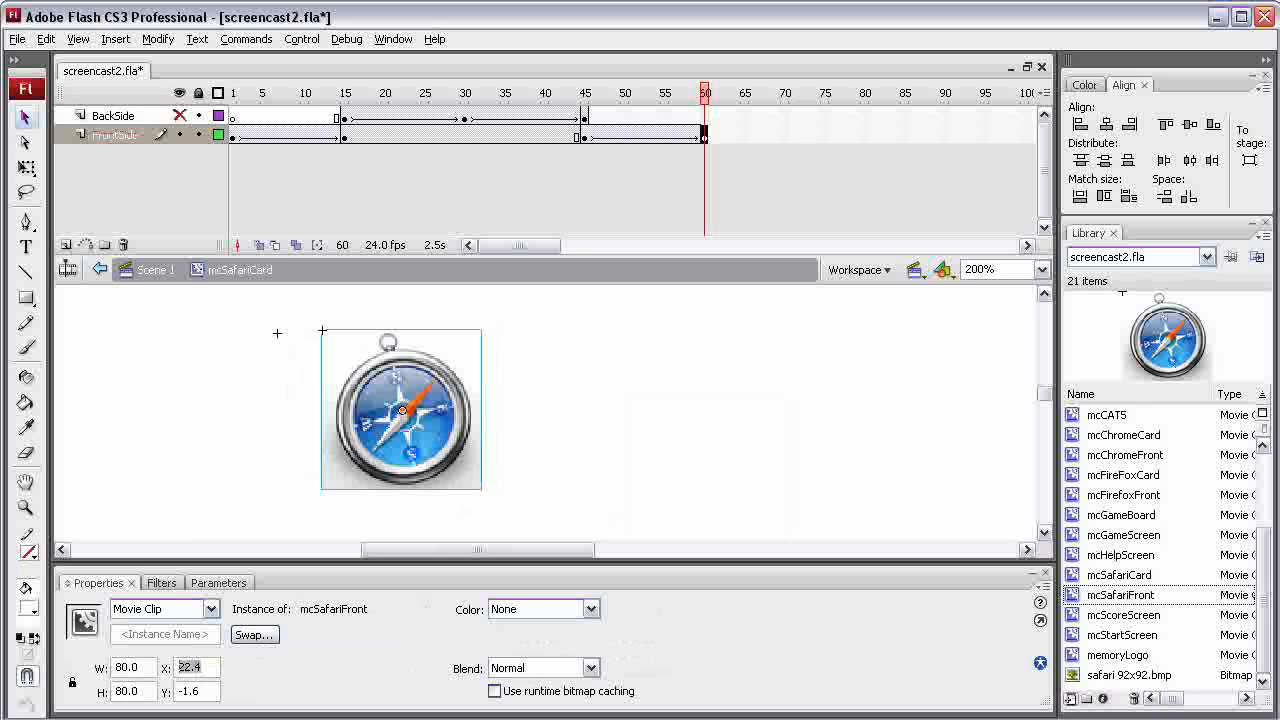
type("0")
key("Tab")
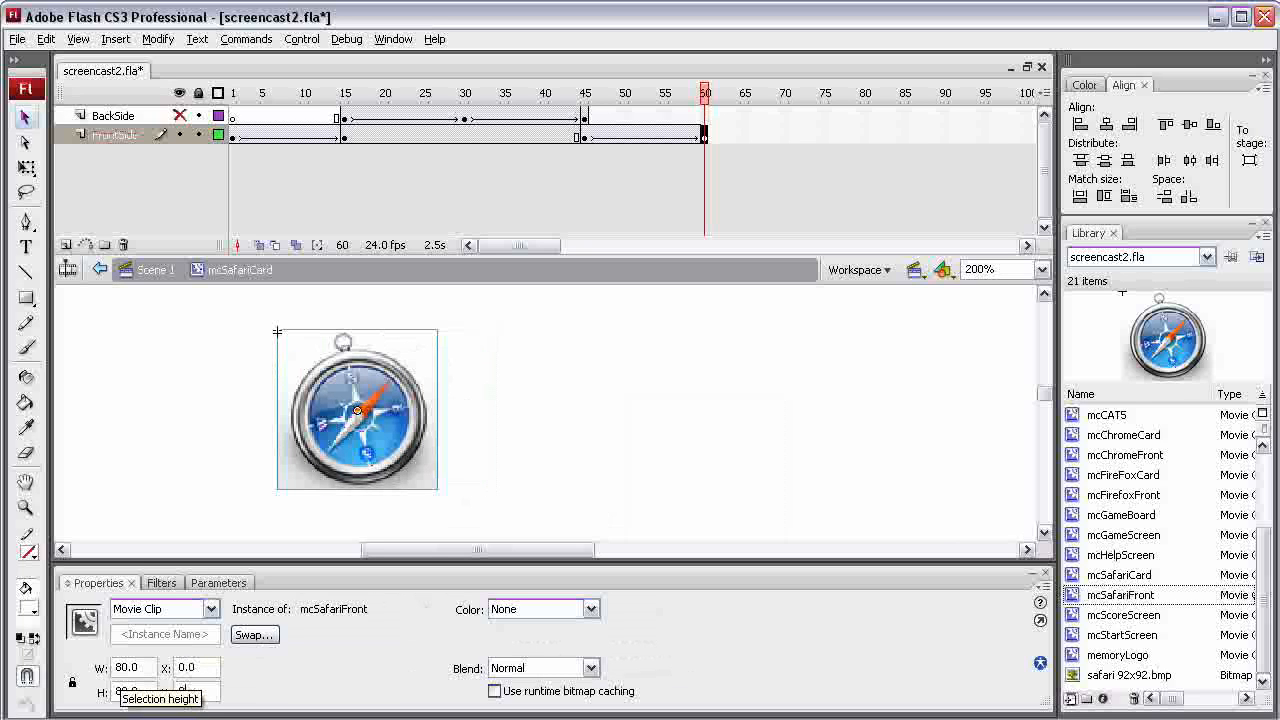
type("0")
key("Return")
key("Return")
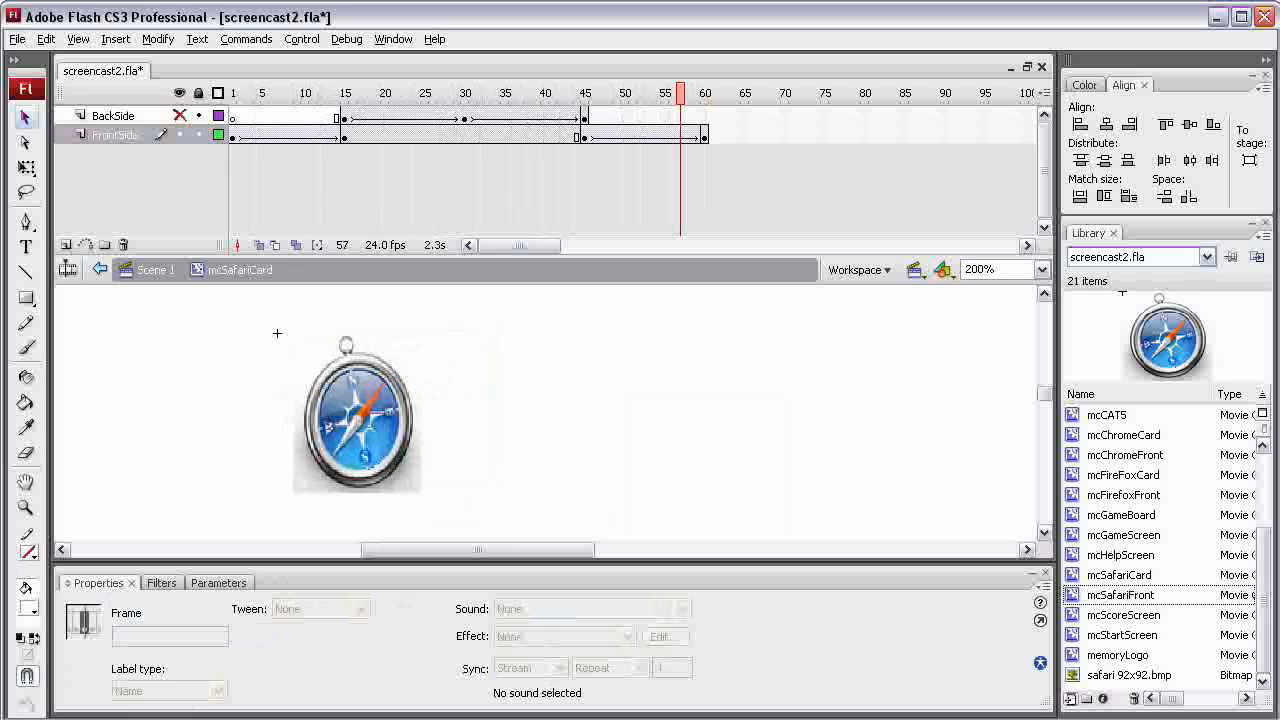
Preview the flip, scrub back to frame 15, show the BackSide layer again and play the animation to its end
left_click_drag(681, 93, 345, 93)
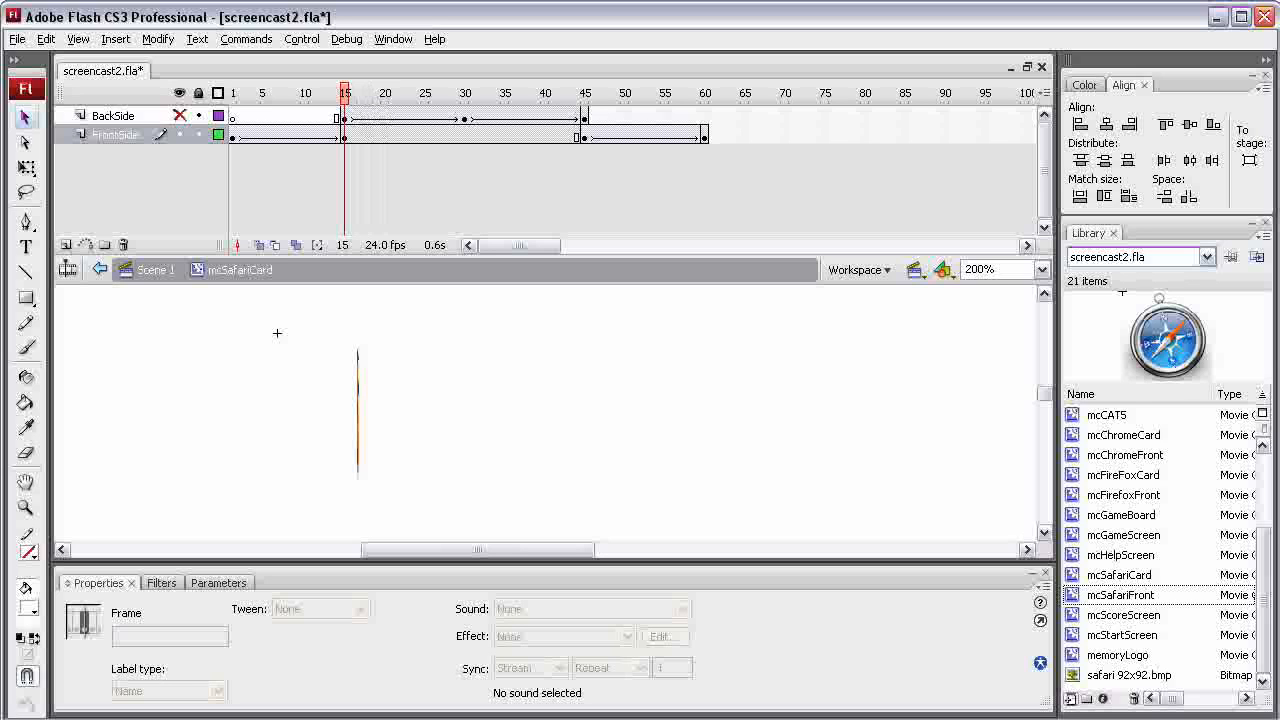
left_click(180, 116)
key("Return")
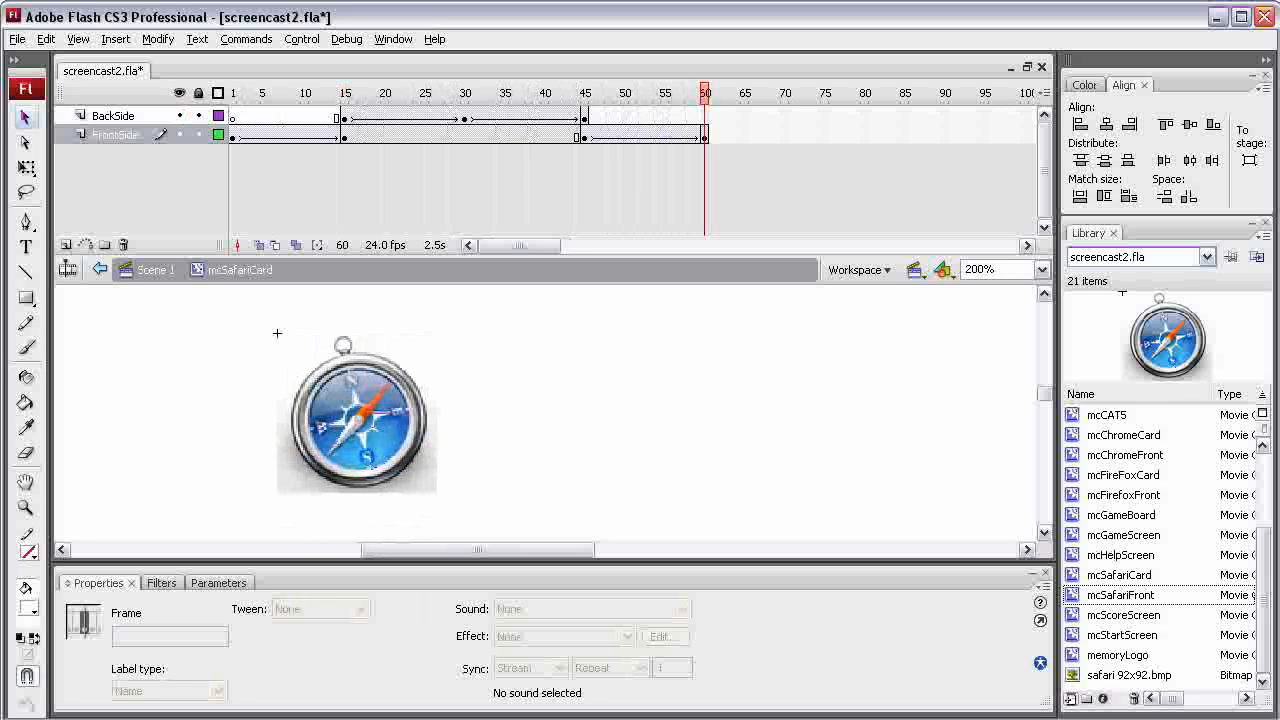
Create a new library folder named CardFronts
left_click_drag(1264, 600, 1264, 526)
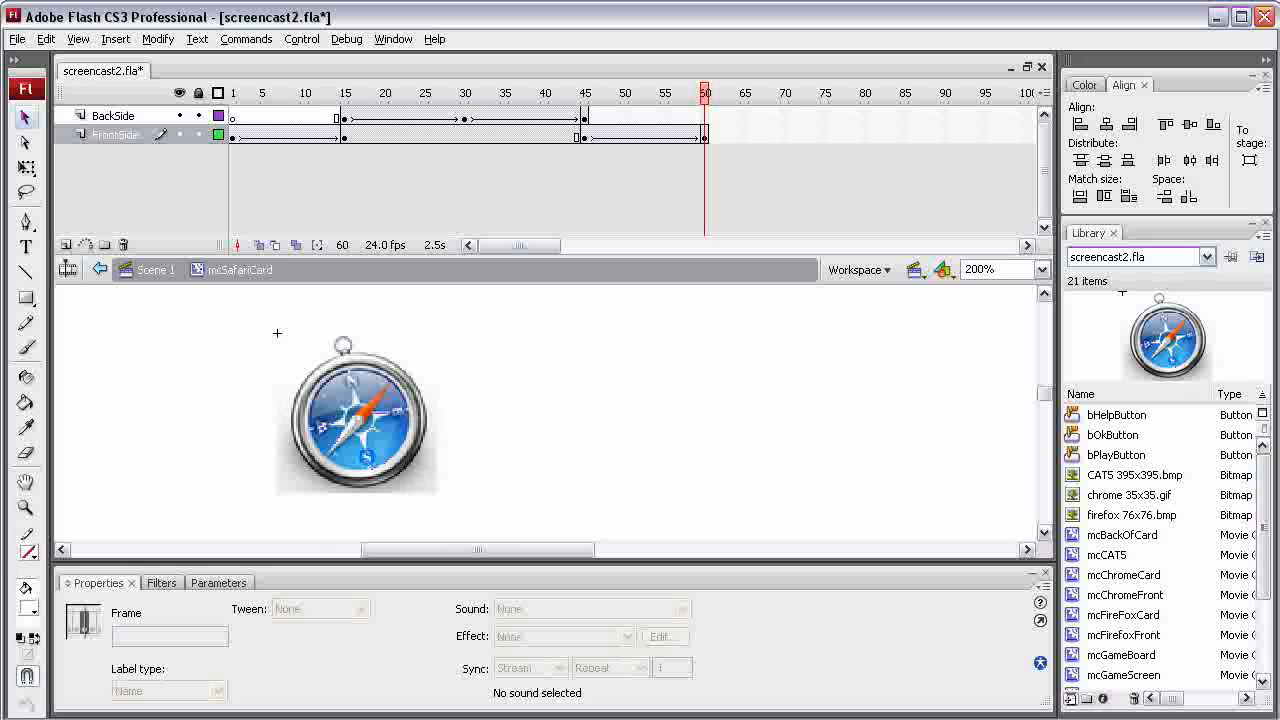
left_click(1086, 698)
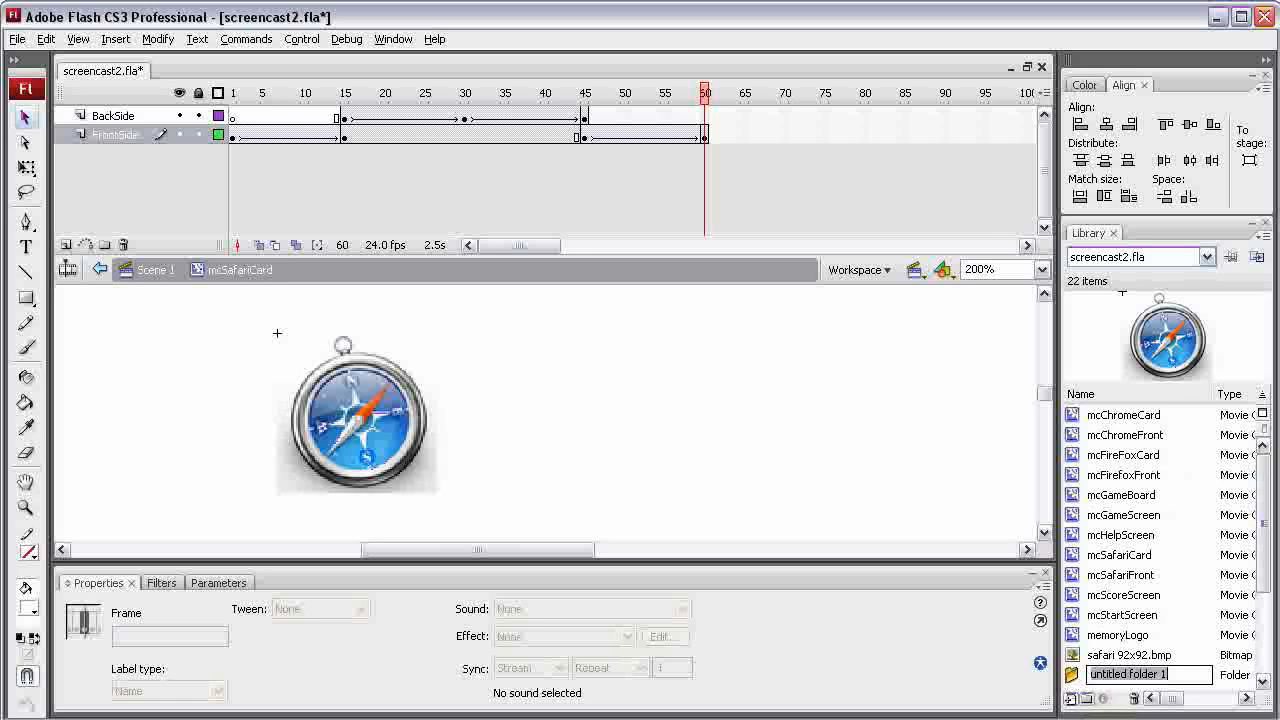
type("CardFronts")
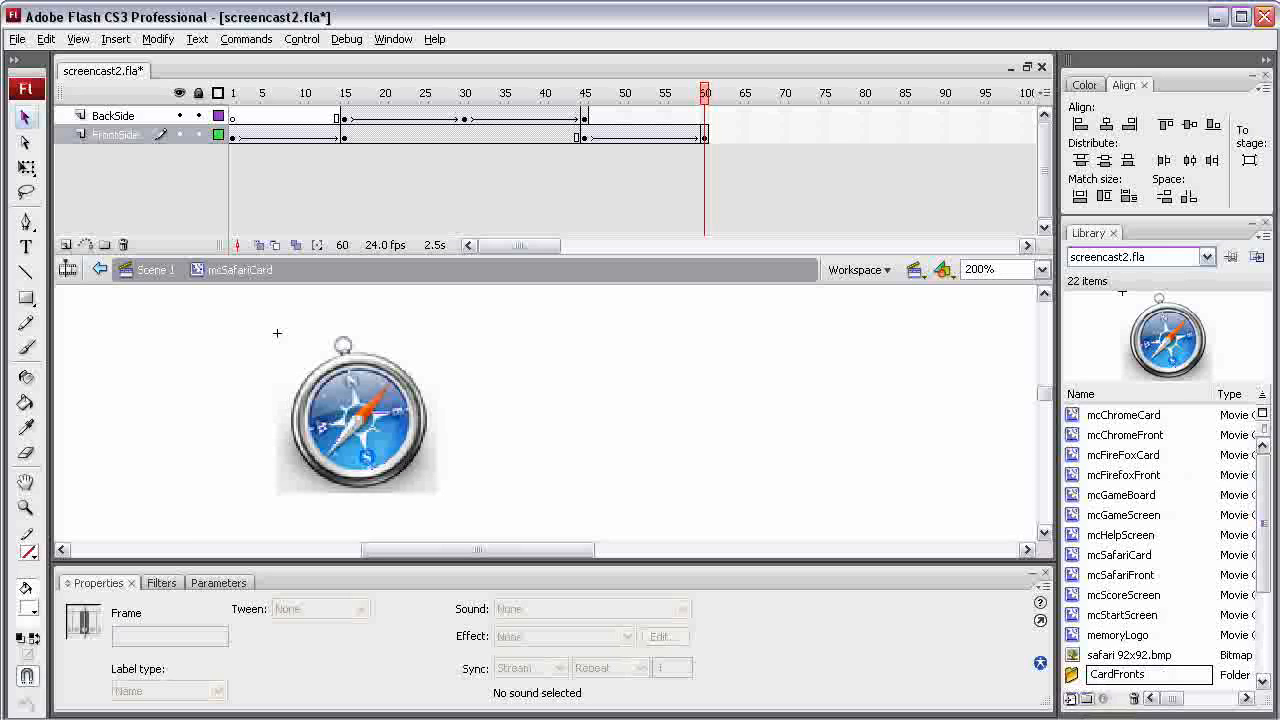
Move the CAT5, chrome, firefox and safari bitmaps into the CardFronts library folder
key("Return")
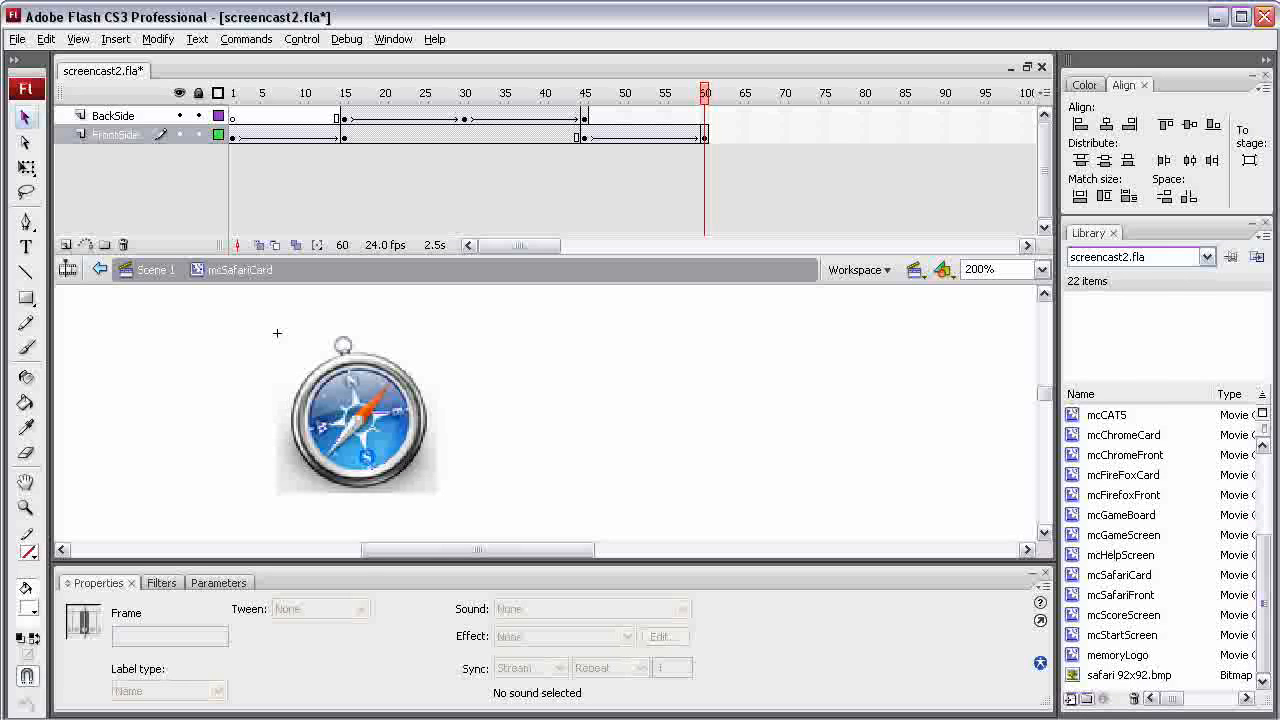
left_click_drag(1264, 604, 1264, 522)
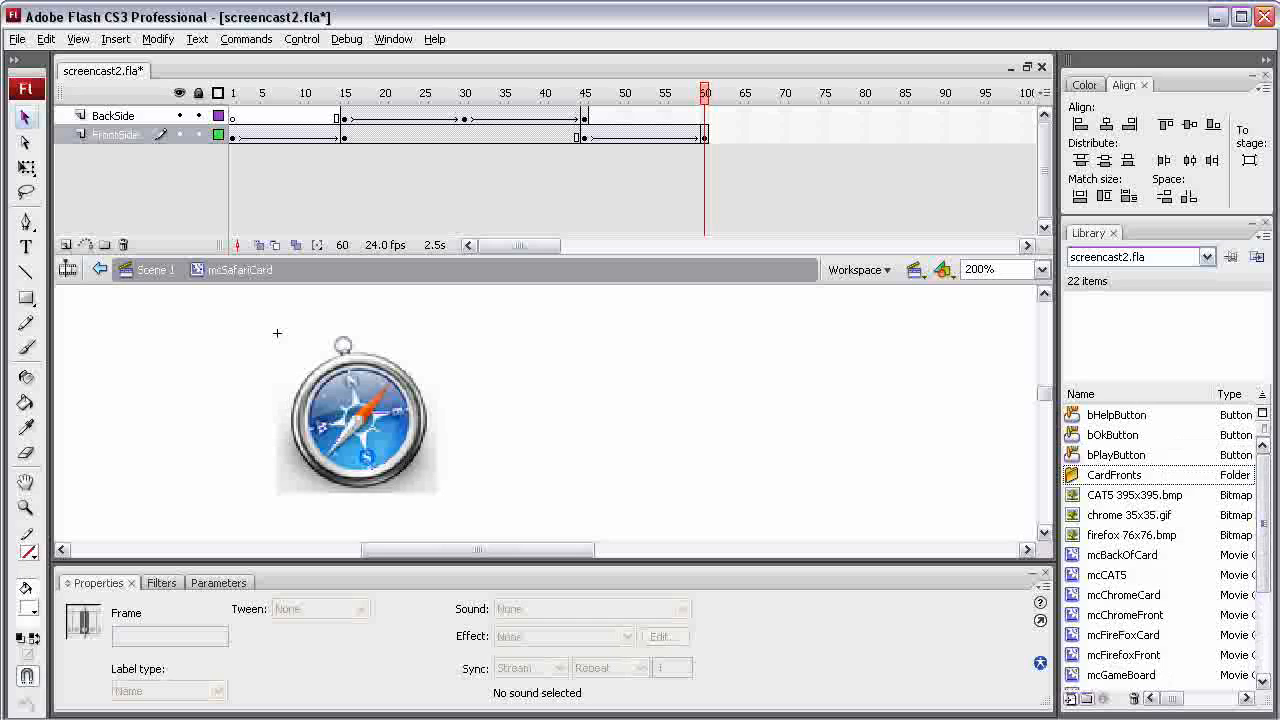
left_click(1134, 495)
left_click(1128, 515, "ctrl")
left_click(1131, 535, "ctrl")
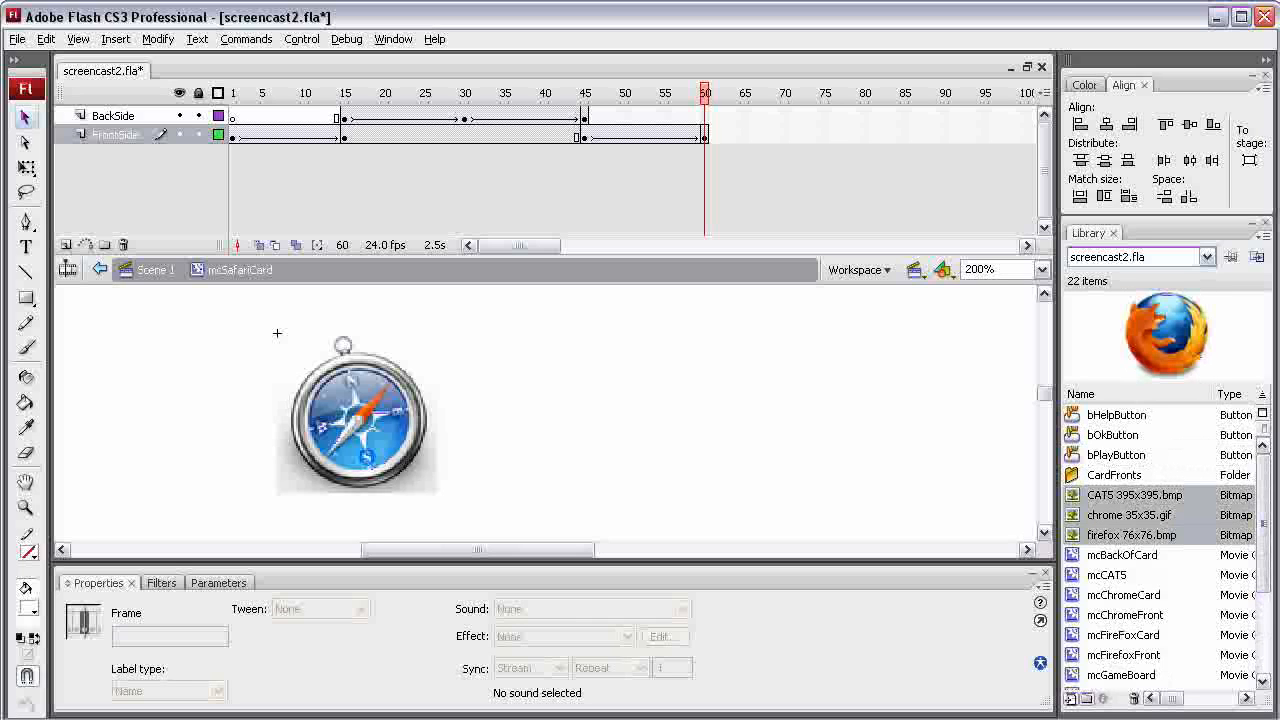
mouse_move(1264, 522)
left_mouse_down()
mouse_move(1264, 604)
mouse_move(1264, 522)
left_mouse_up()
left_click(1129, 675, "shift")
left_click(1129, 675)
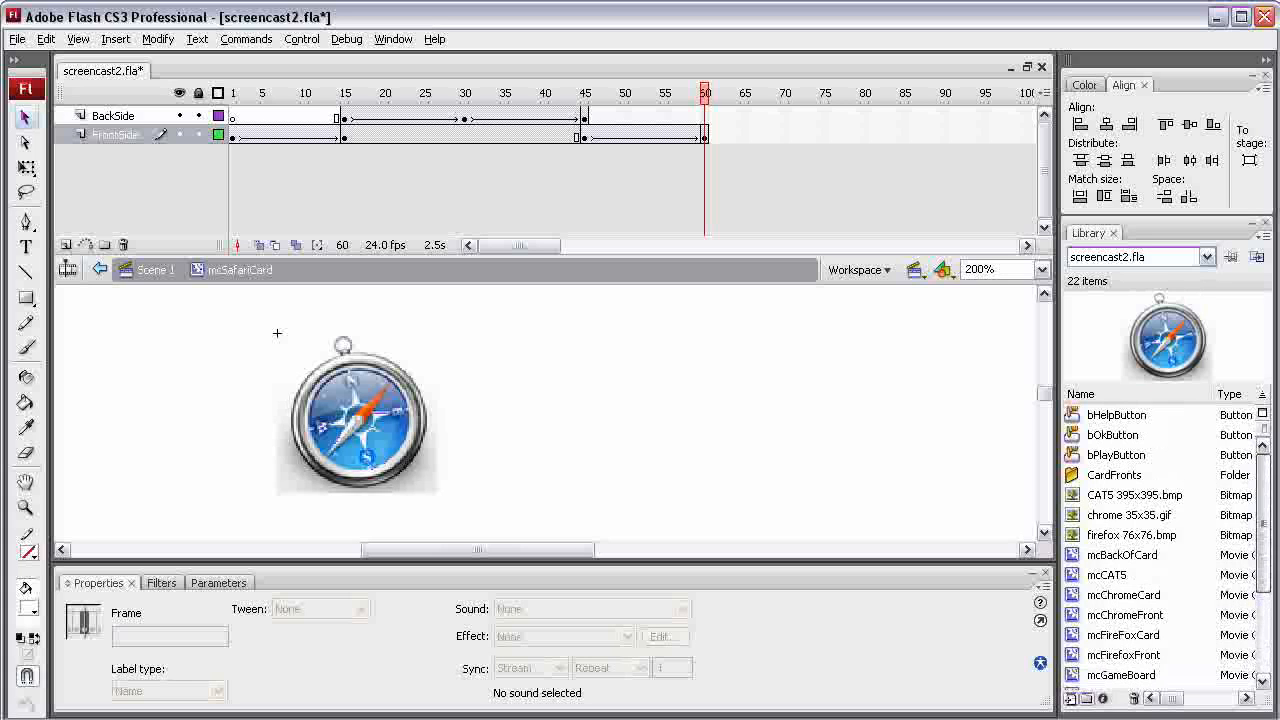
left_click(1131, 535, "ctrl")
left_click(1129, 515, "ctrl")
left_click(1134, 495, "ctrl")
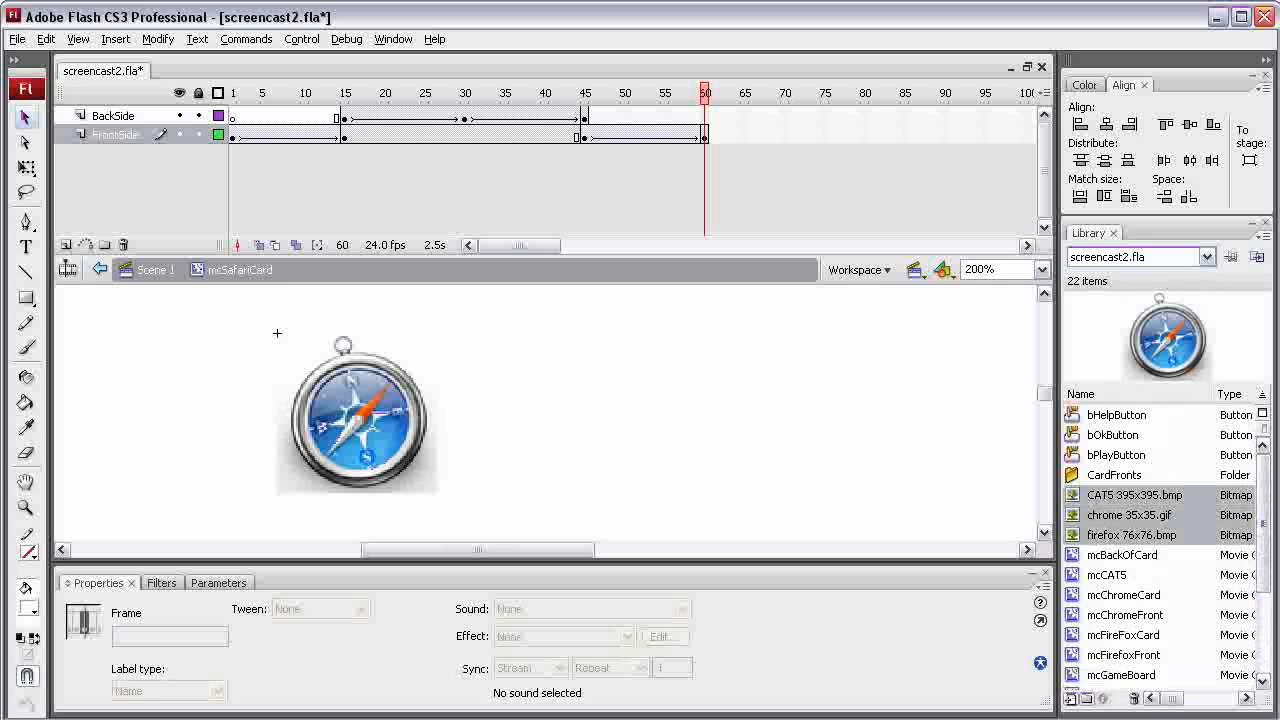
left_click_drag(1134, 495, 1114, 475)
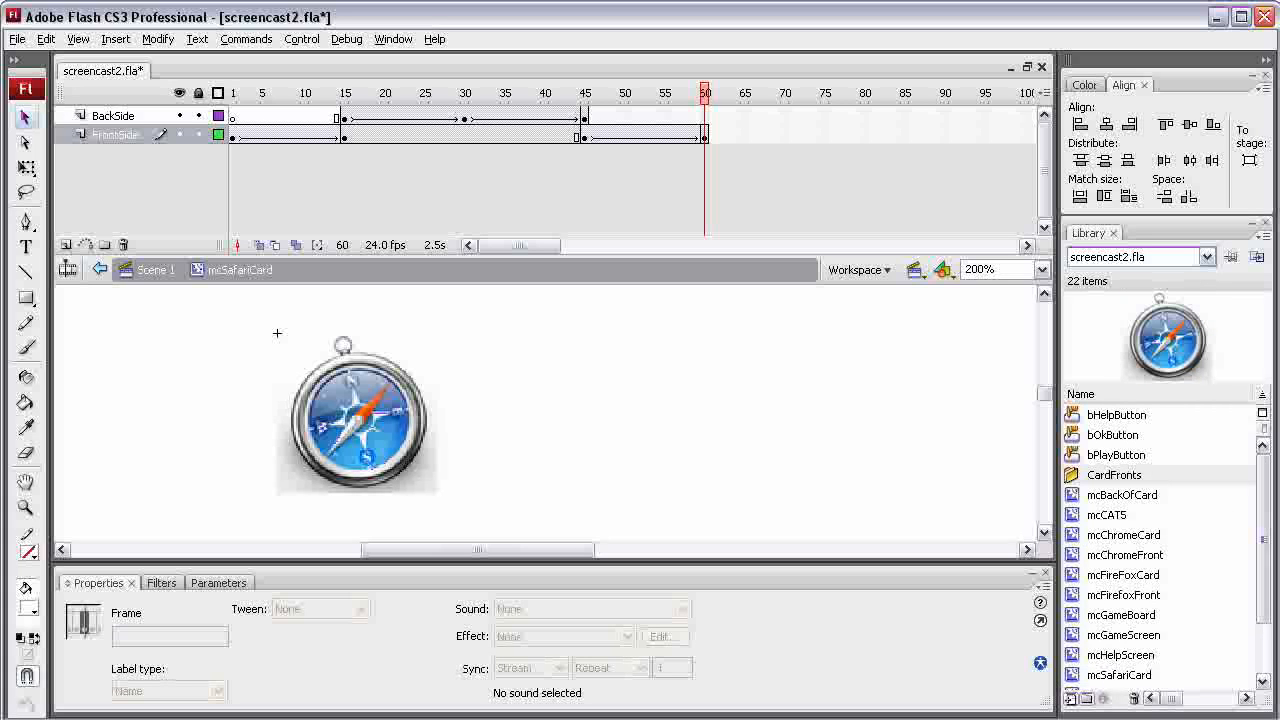
Move the mcCAT5, mcChromeFront, mcFirefoxFront and mcSafariFront movie clips into the CardFronts folder
left_click_drag(1263, 540, 1263, 565)
left_click(1107, 475)
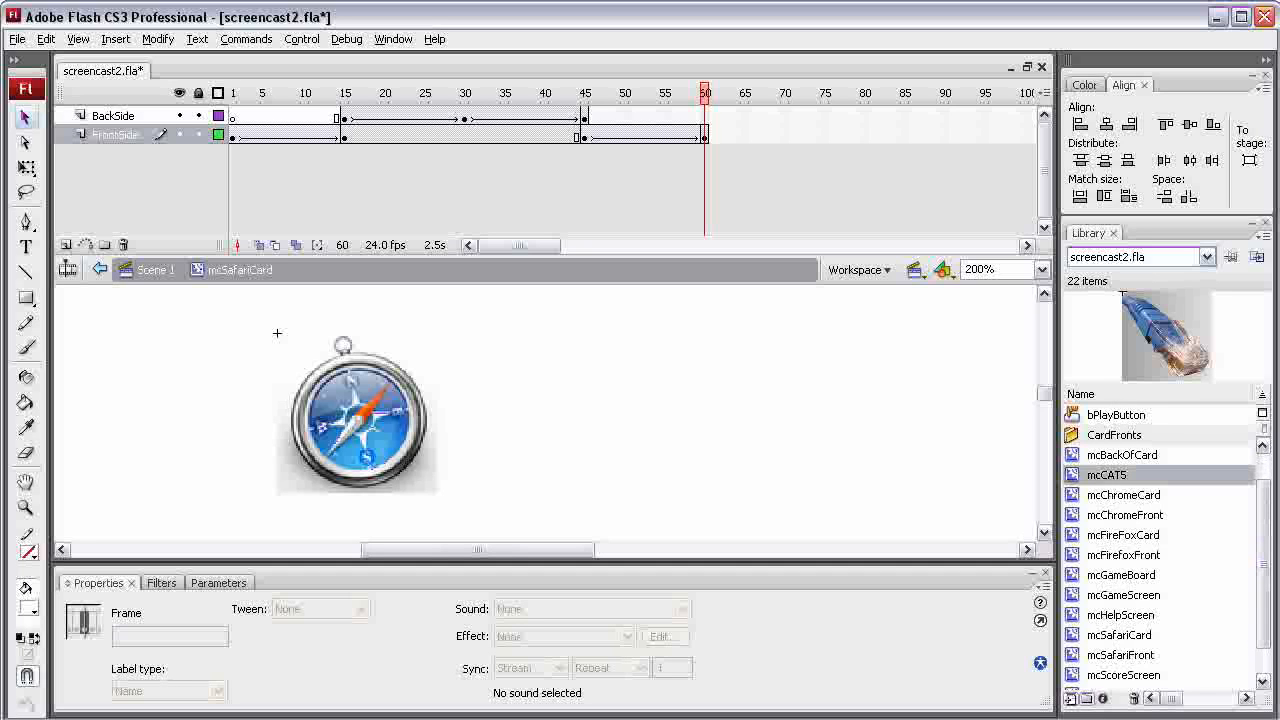
left_click_drag(1107, 475, 1114, 435)
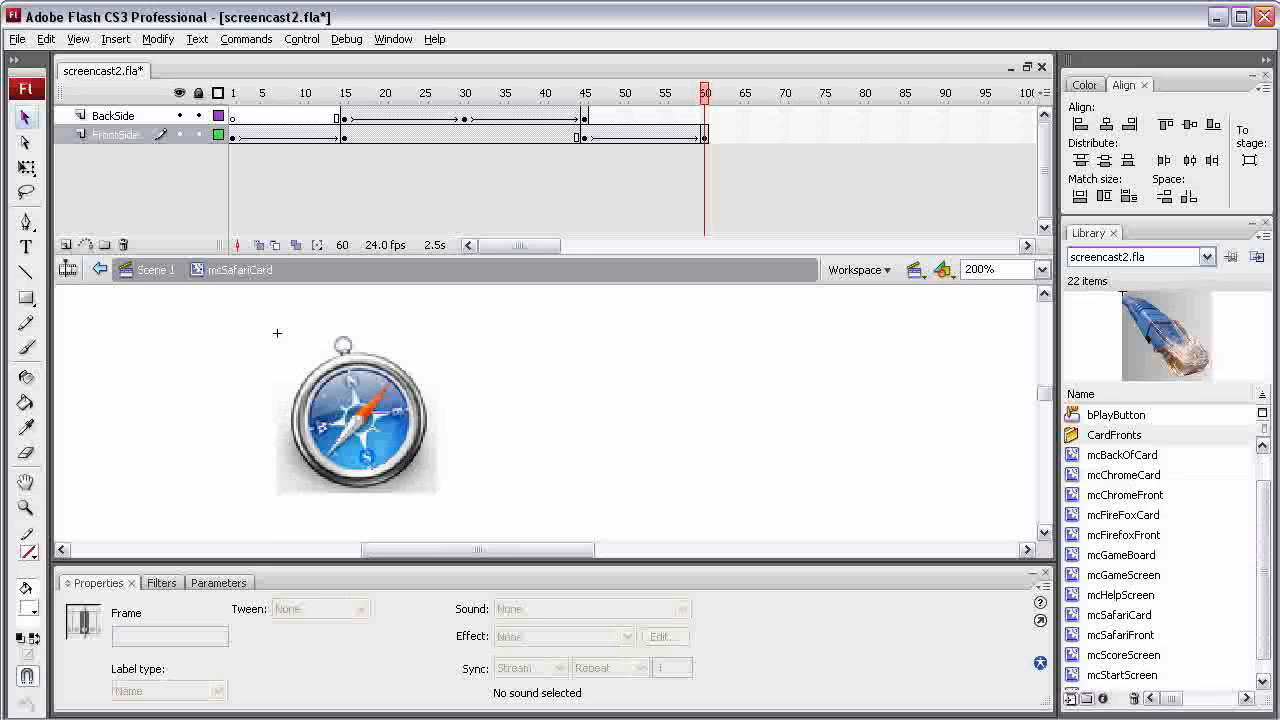
double_click(1073, 495)
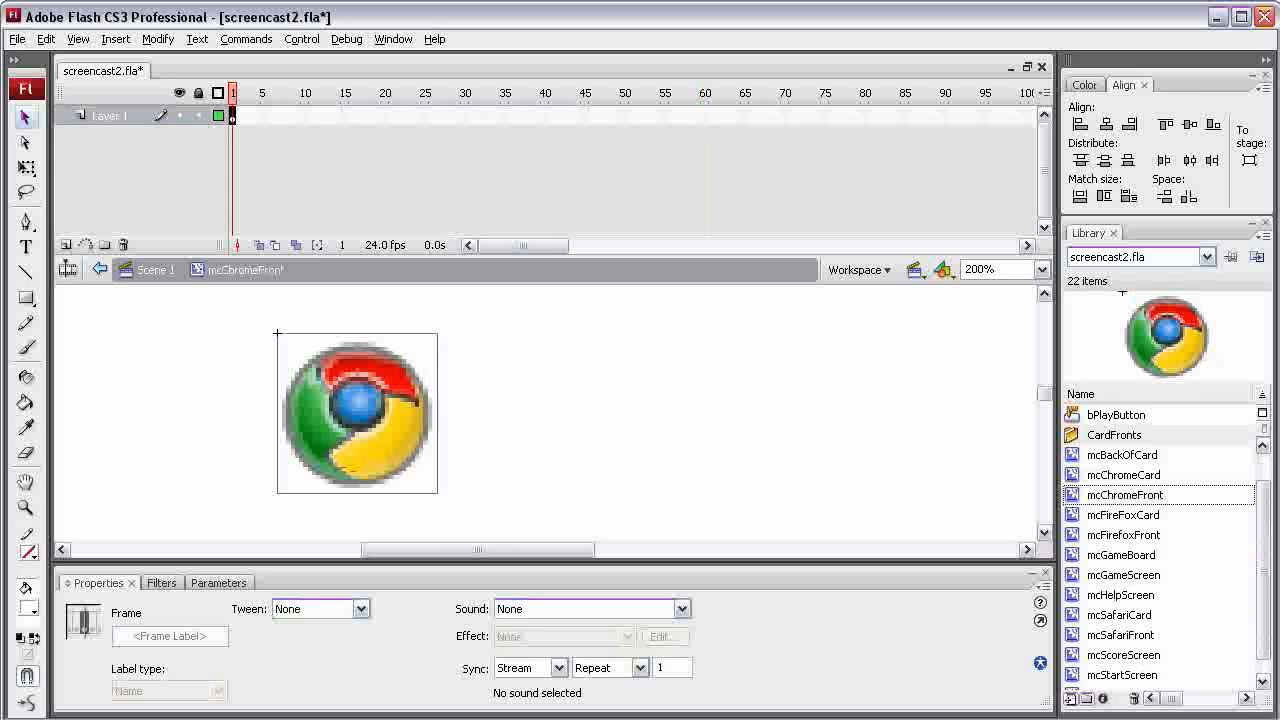
left_click(1110, 495)
scroll(1110, 495, "up", 1)
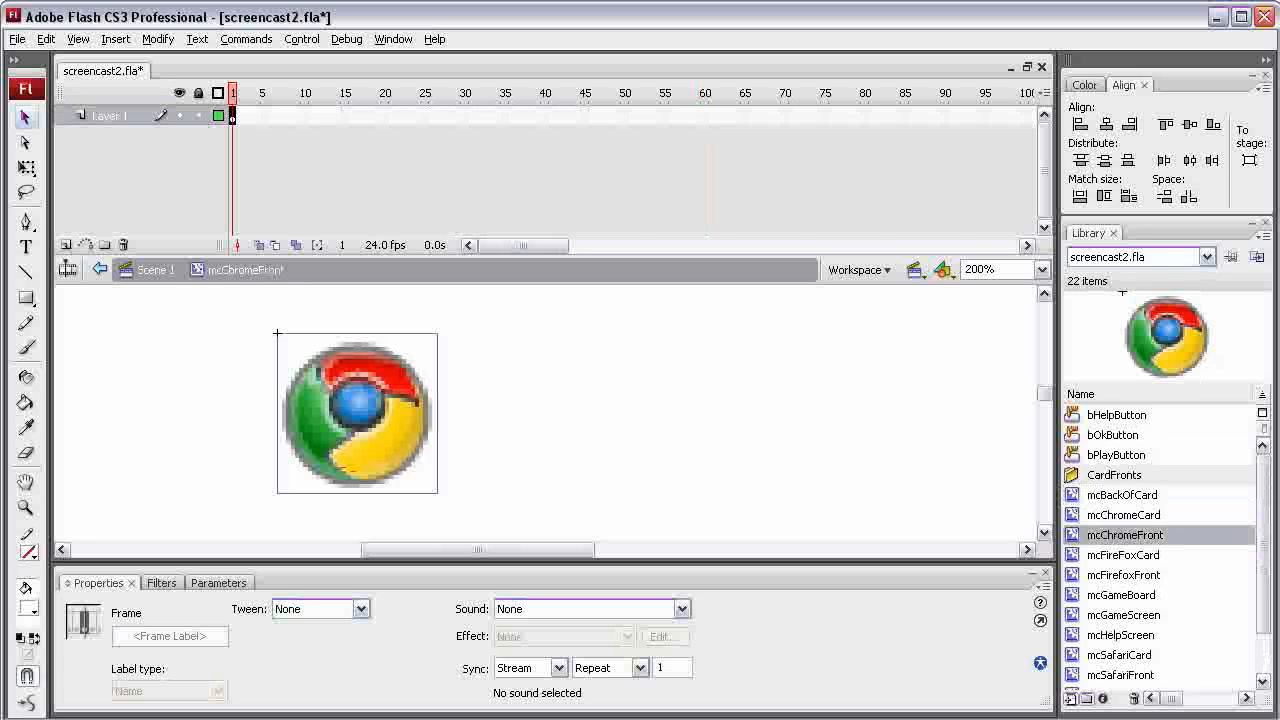
left_click_drag(1110, 535, 1114, 475)
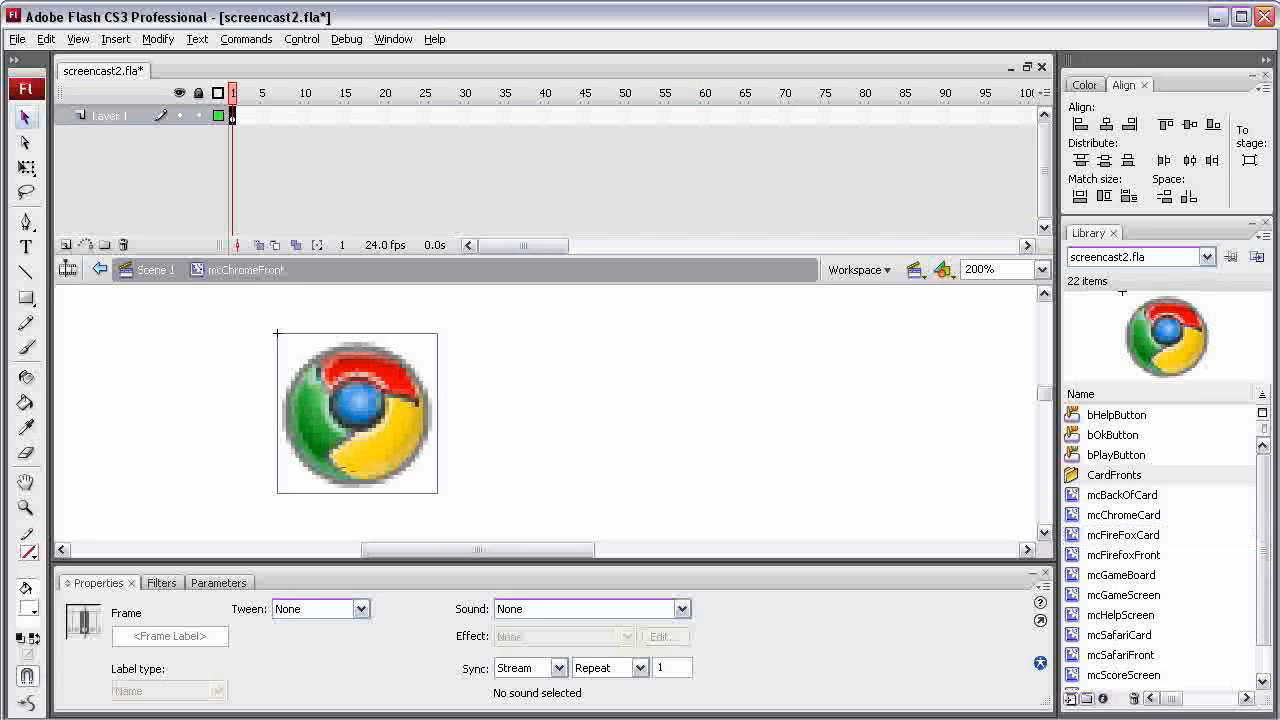
left_click(1123, 555)
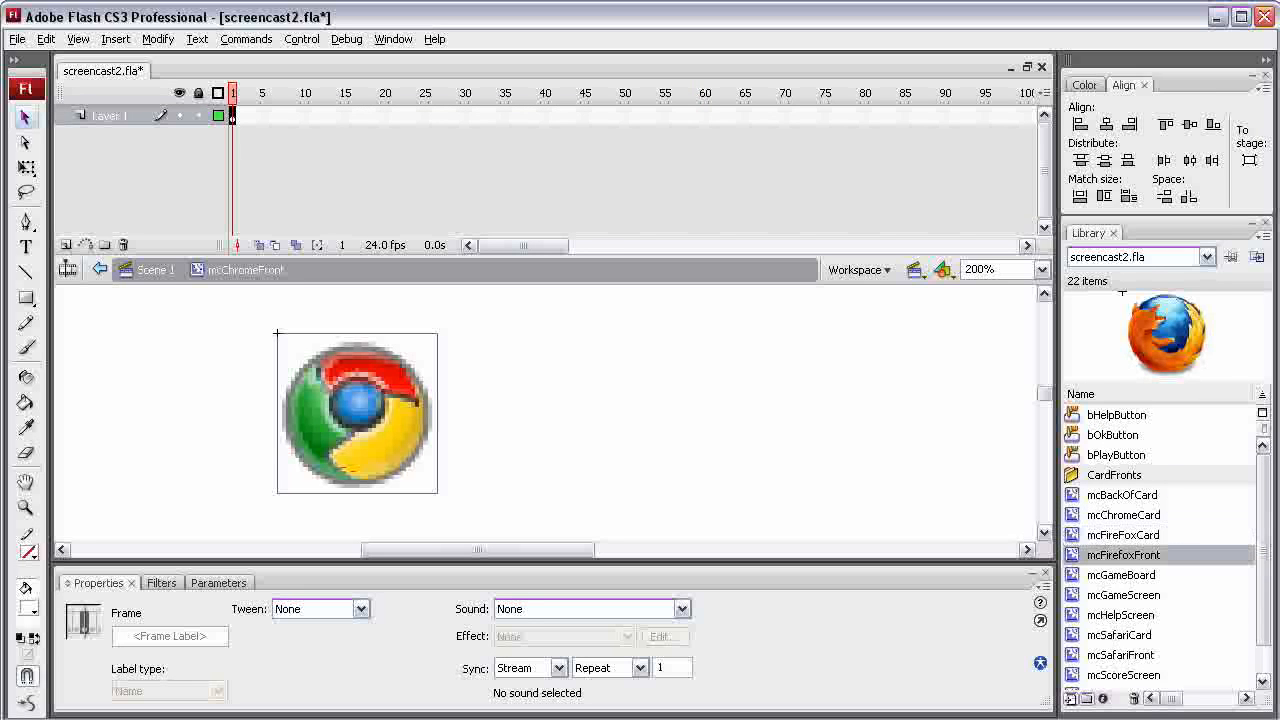
left_click(1120, 655, "ctrl")
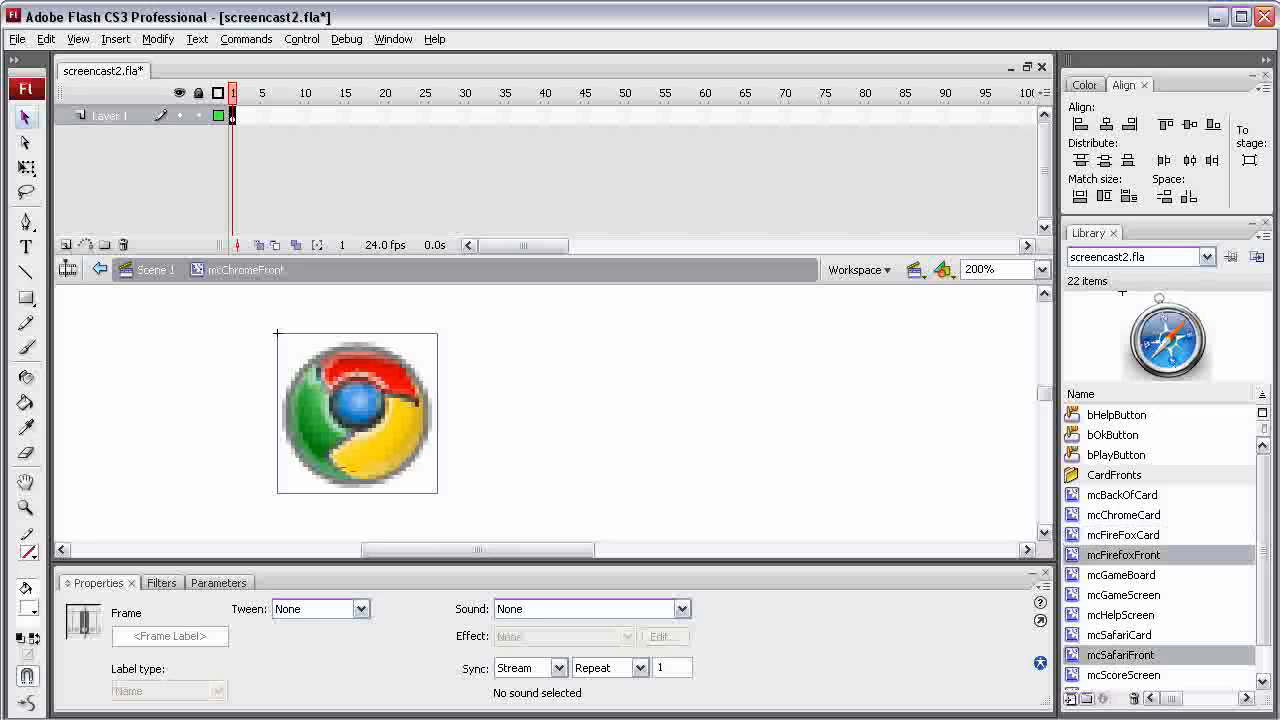
left_click_drag(1120, 655, 1114, 475)
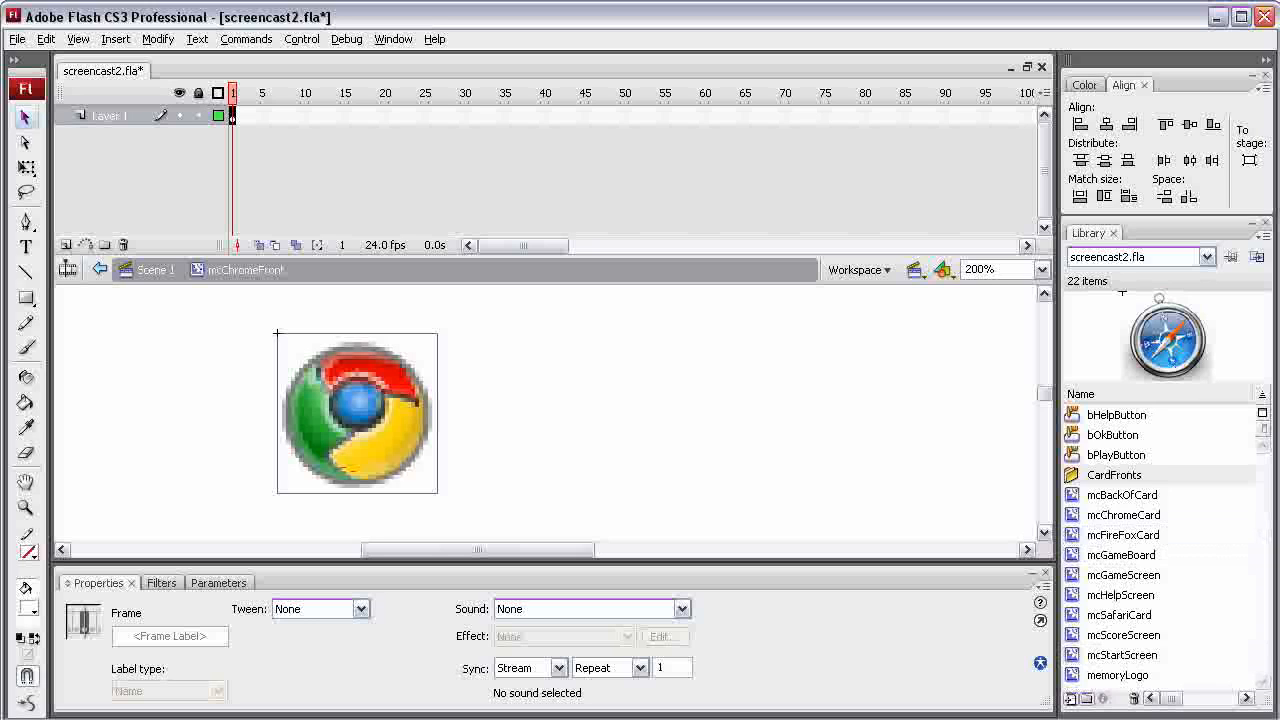
Create a new library folder named Screens
left_click(1087, 699)
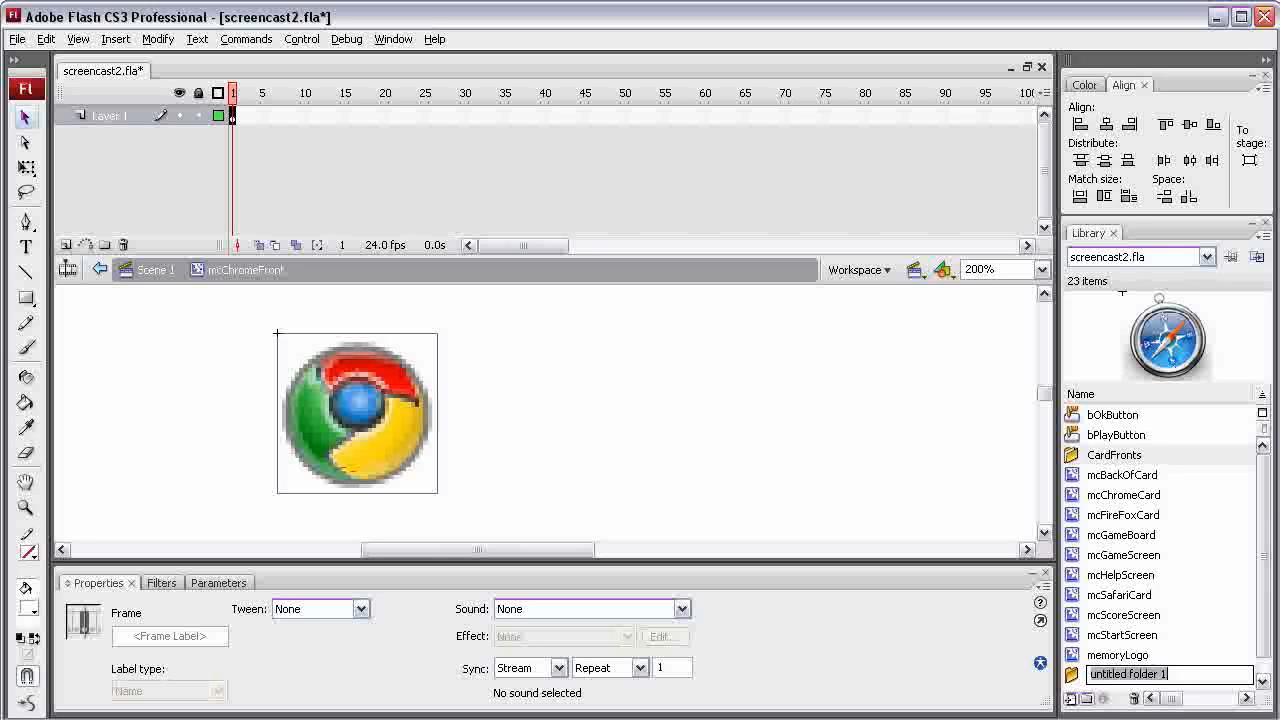
type("Screens")
key("Return")
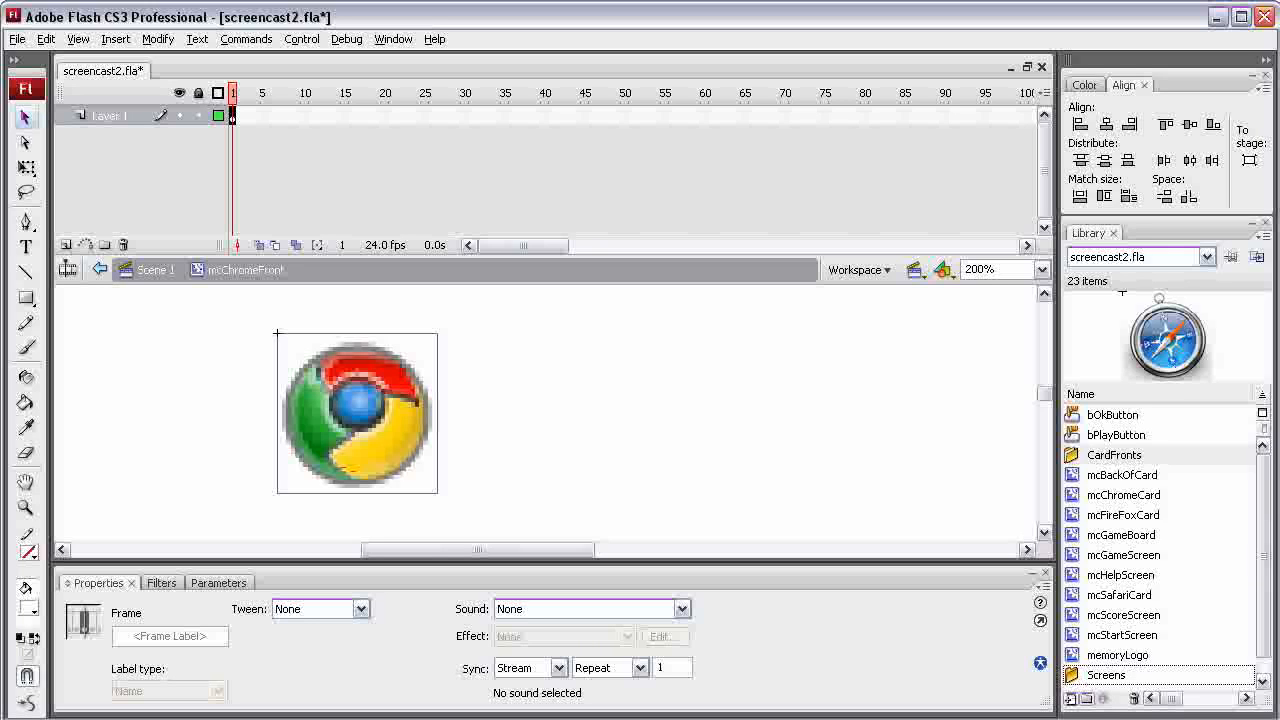
Move the mcStartScreen, mcScoreScreen, mcHelpScreen and mcGameScreen movie clips into the Screens folder
left_click(1122, 635)
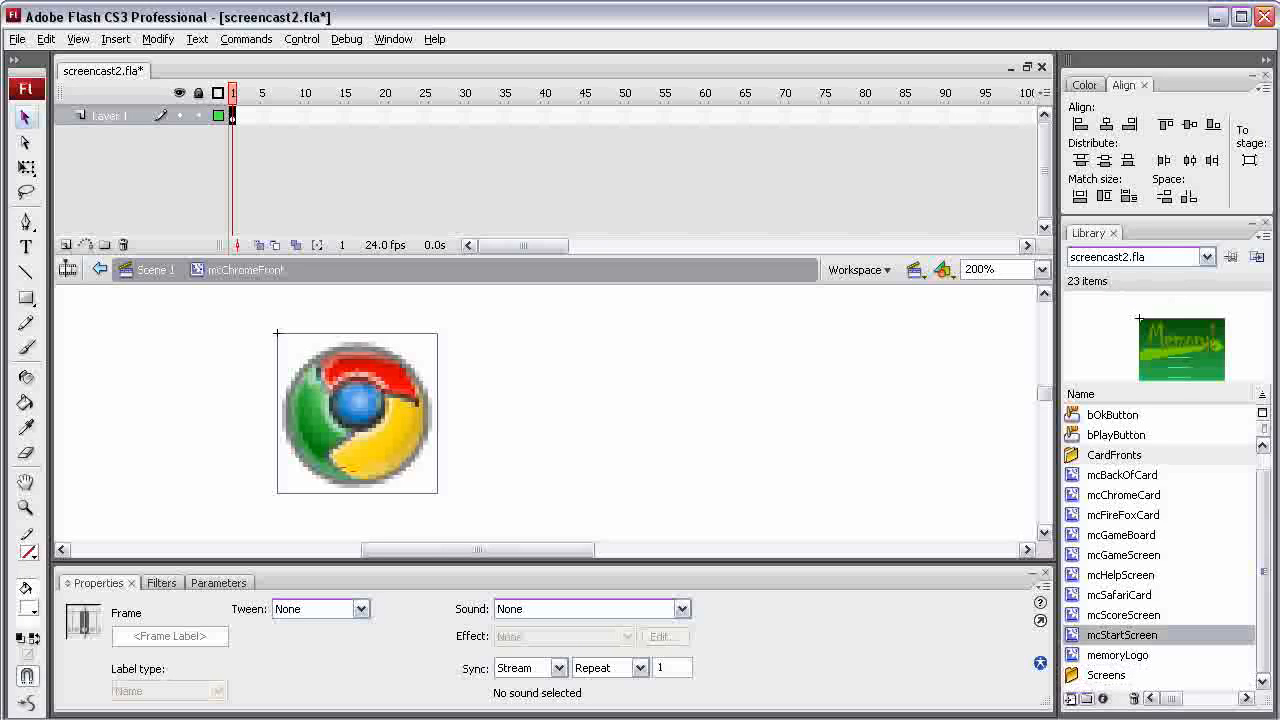
left_click(1123, 615, "ctrl")
left_click(1120, 575, "ctrl")
left_click(1123, 555, "ctrl")
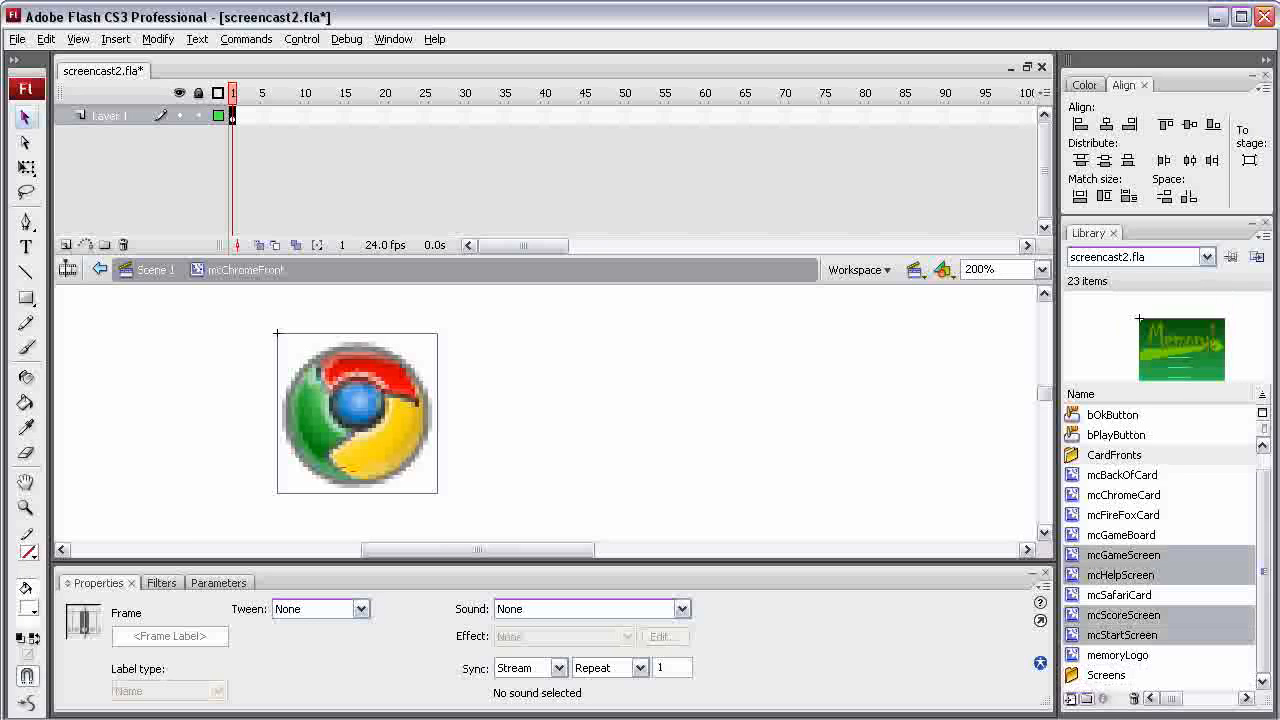
left_click_drag(1123, 555, 1106, 675)
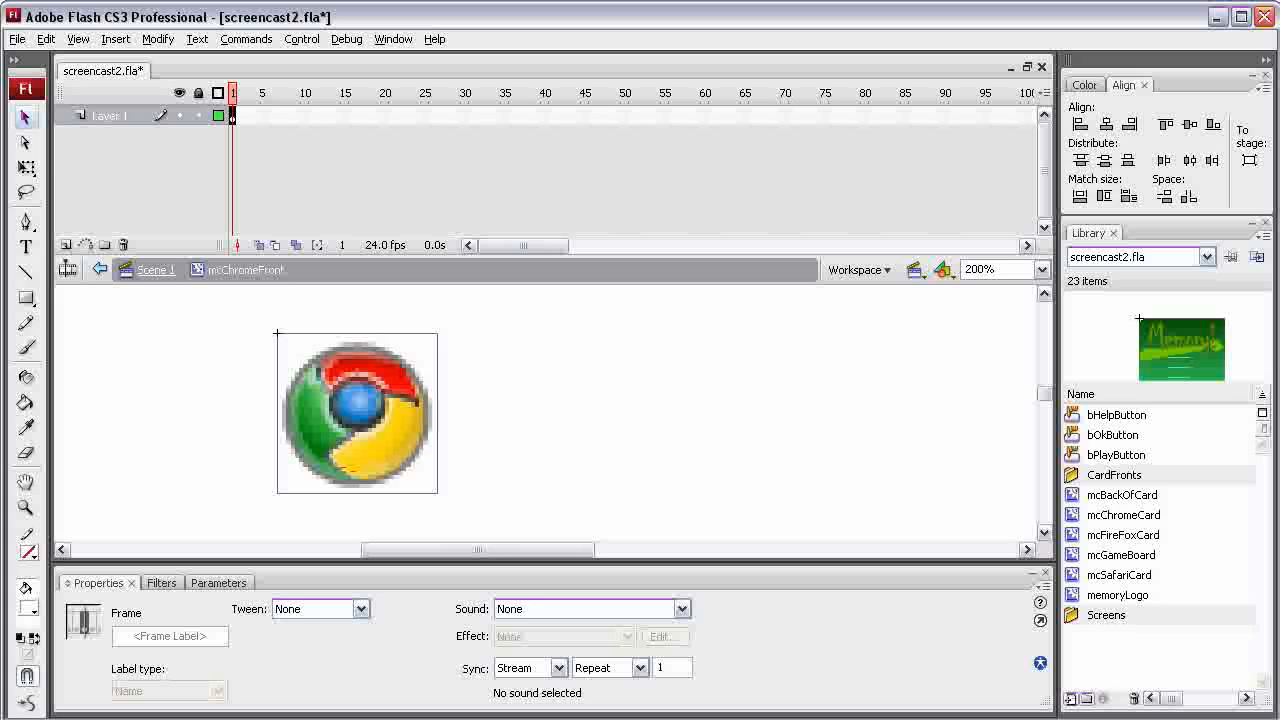
Leave mcChromeFront for Scene 1, open the mcGameBoard movie clip for editing and delete all the Firefox-faced cards in its grid
left_click(155, 269)
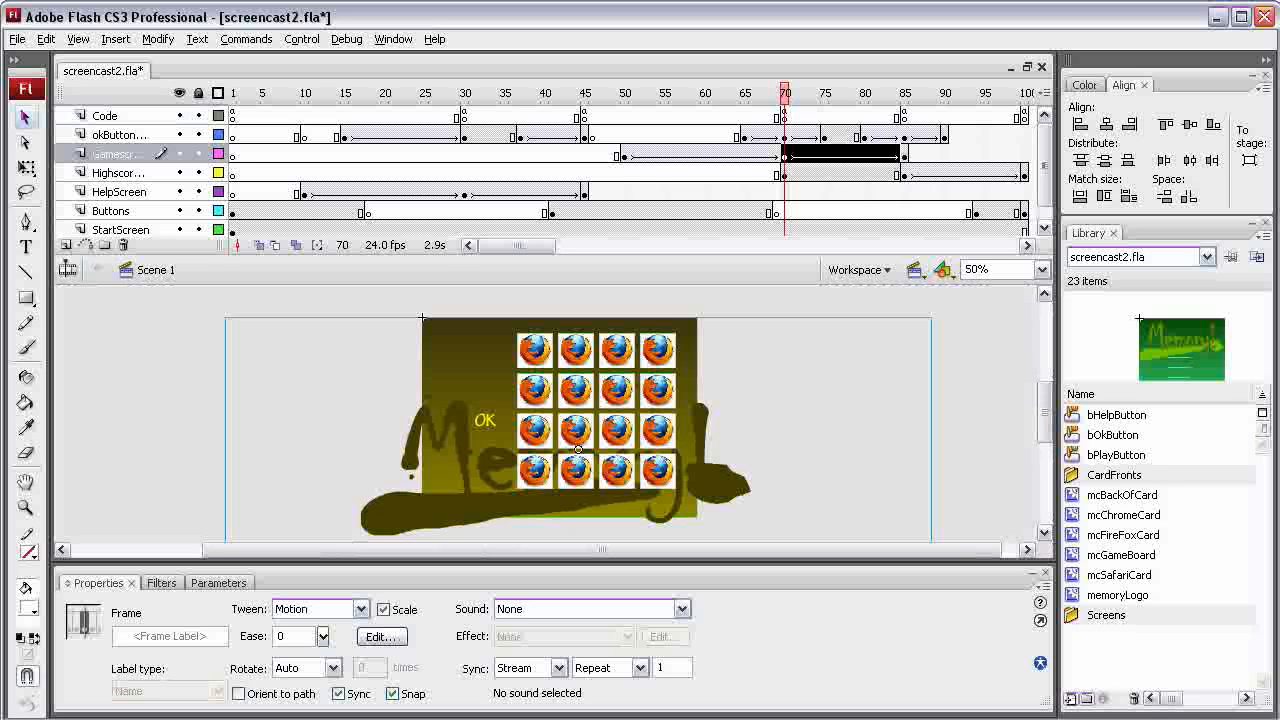
mouse_move(785, 93)
left_mouse_down()
mouse_move(800, 93)
mouse_move(784, 93)
left_mouse_up()
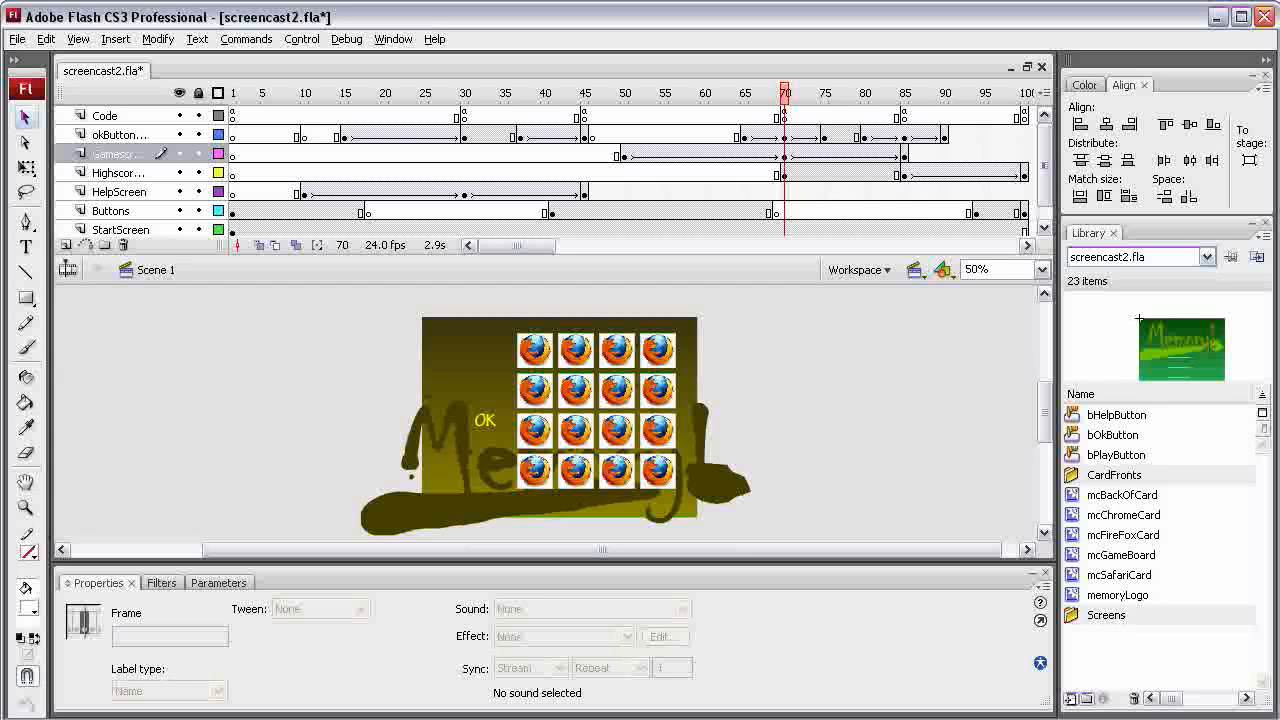
double_click(1121, 555)
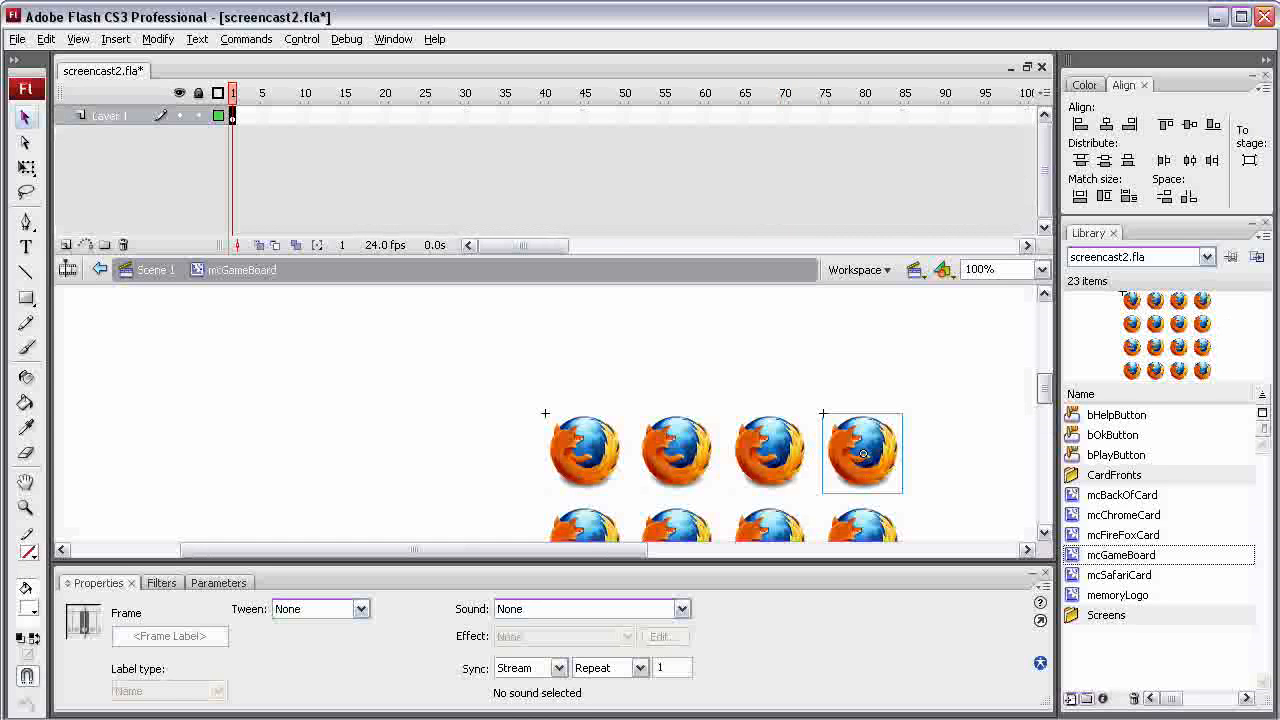
left_click(863, 453)
scroll(863, 400, "down", 2)
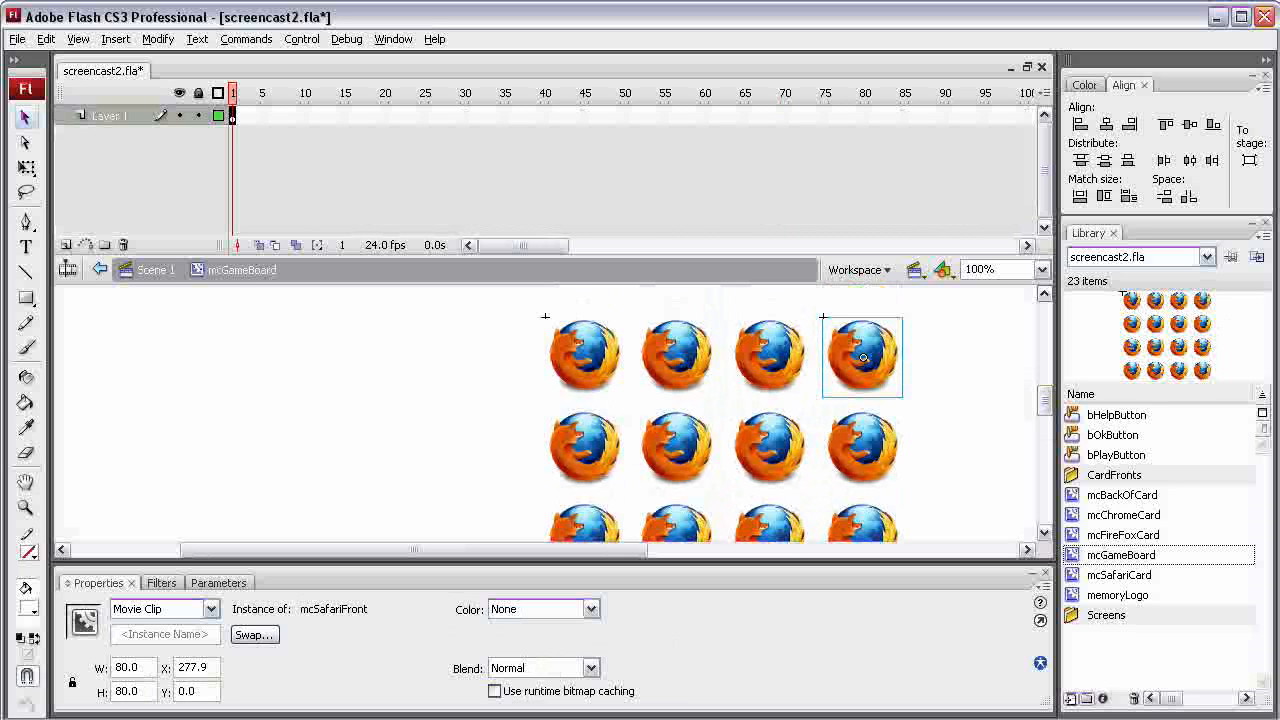
left_click(1042, 269)
left_click(975, 334)
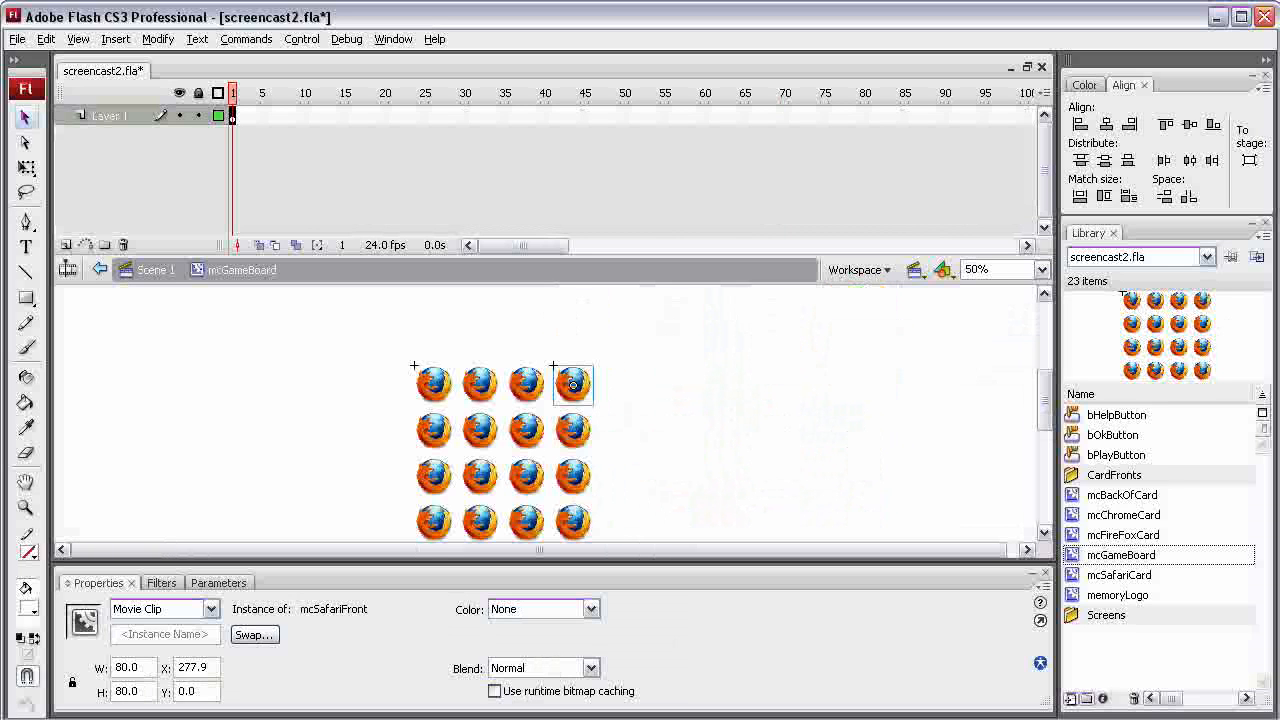
scroll(573, 385, "down", 1)
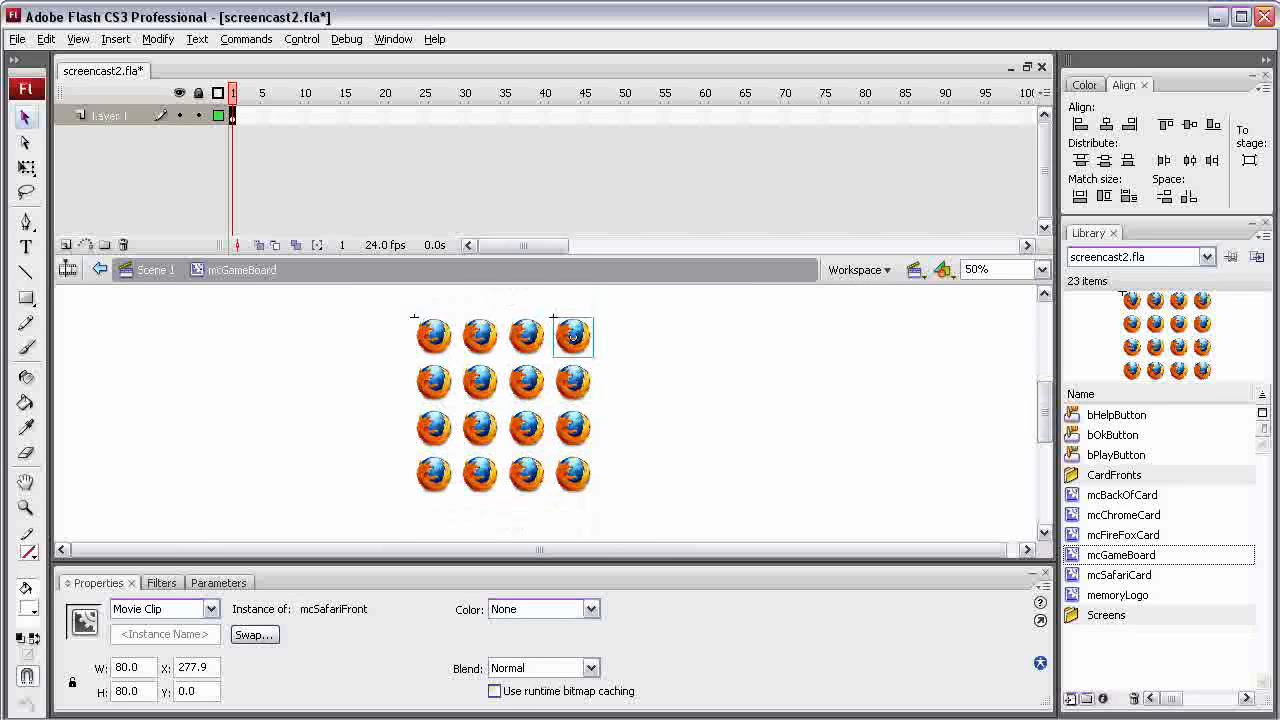
key("ctrl+a")
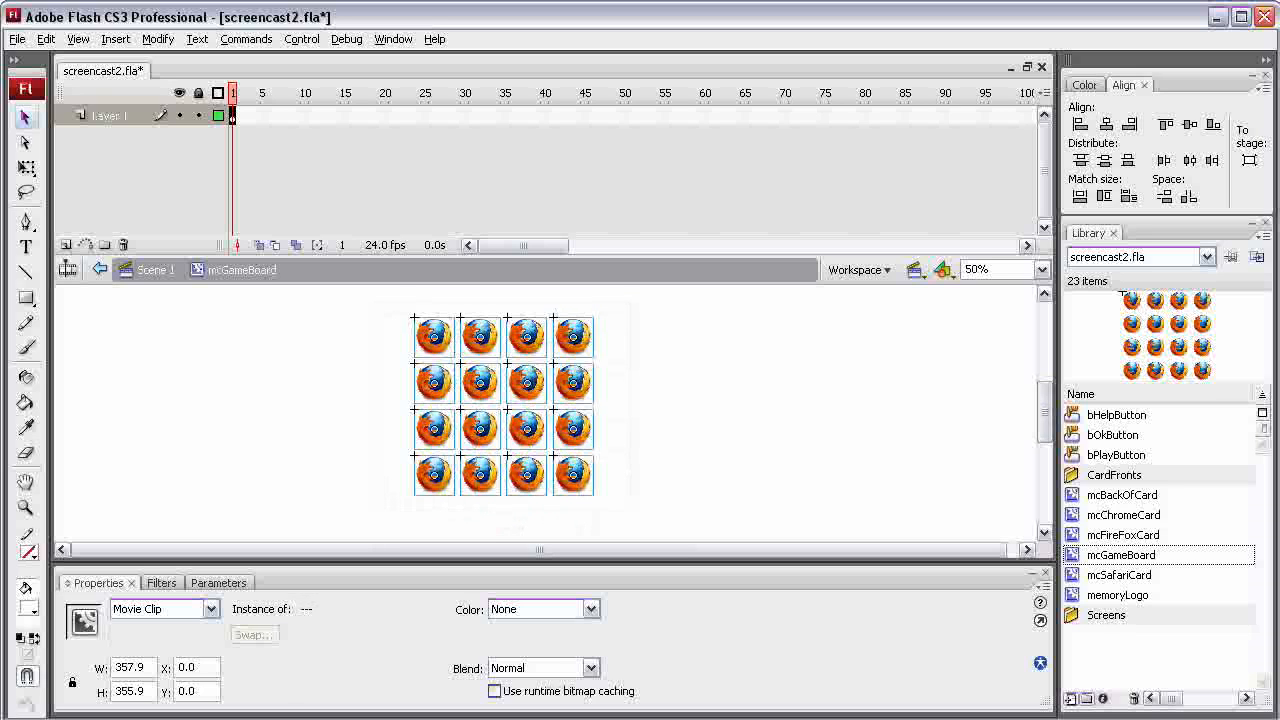
key("Delete")
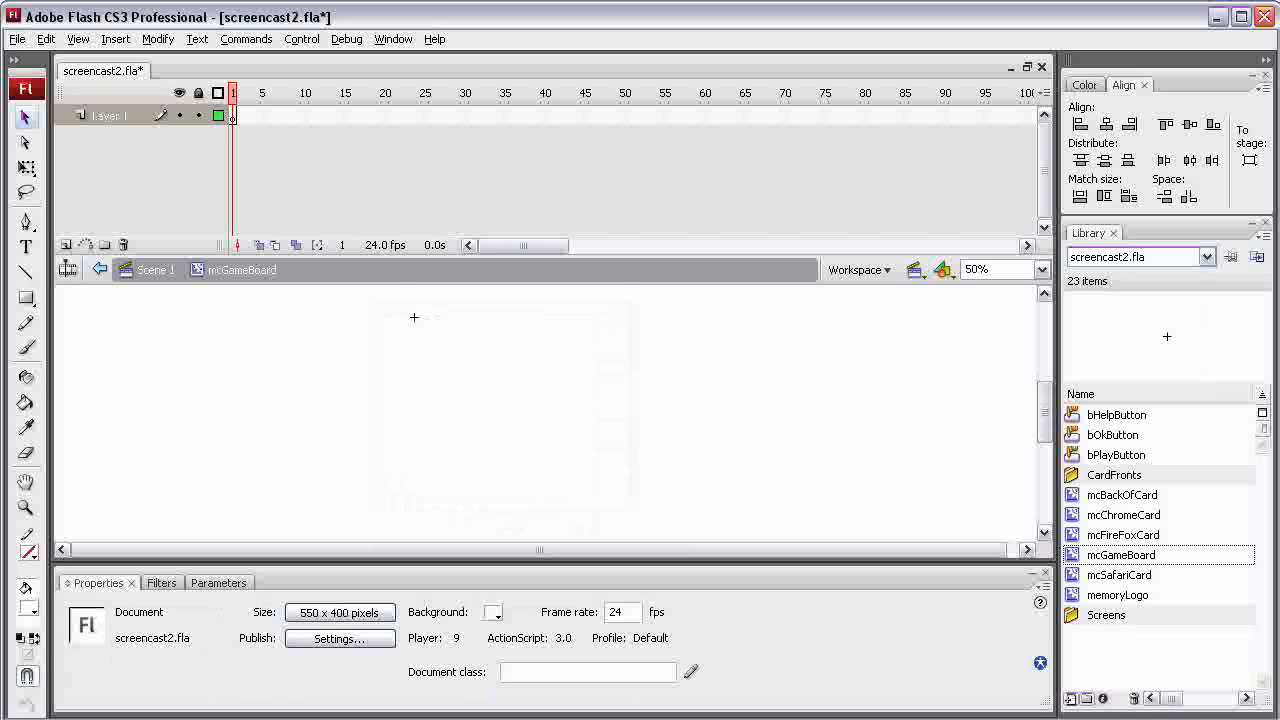
Place a first row of cards on the empty game board in the order mcChromeCard, mcFireFoxCard, mcSafariCard, mcFireFoxCard
left_click_drag(1123, 514, 477, 344)
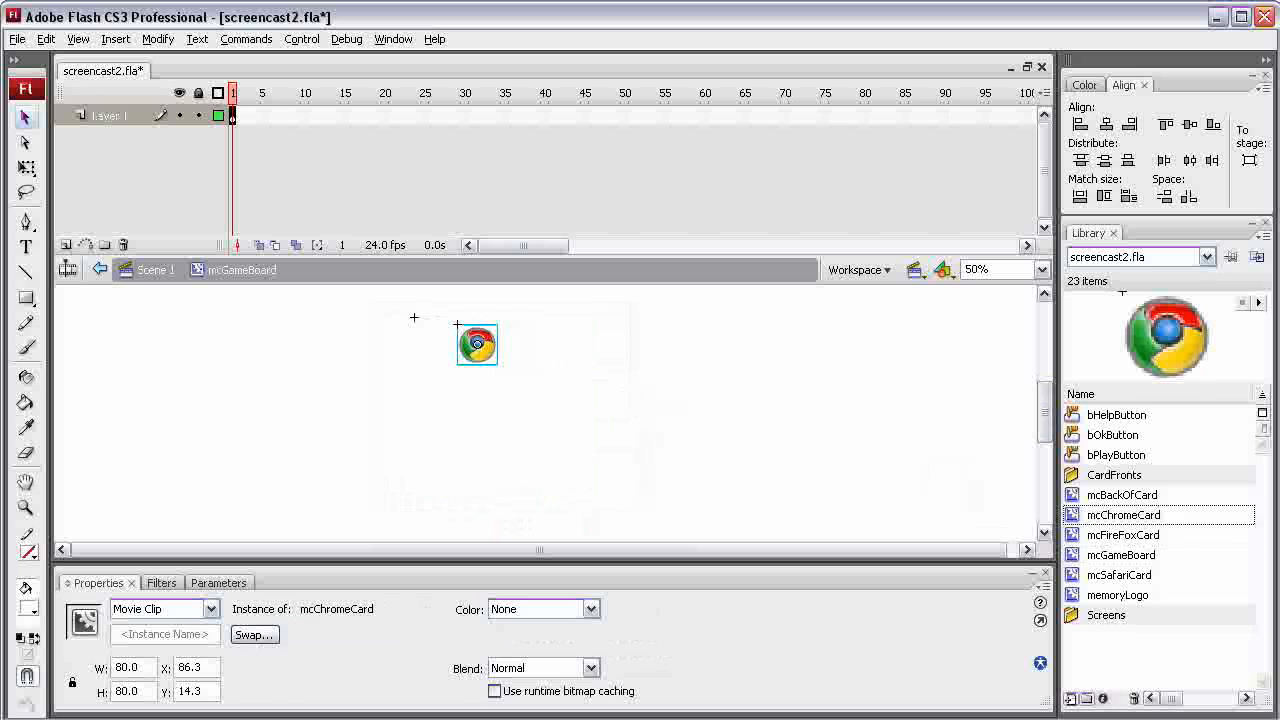
left_click_drag(1119, 574, 590, 361)
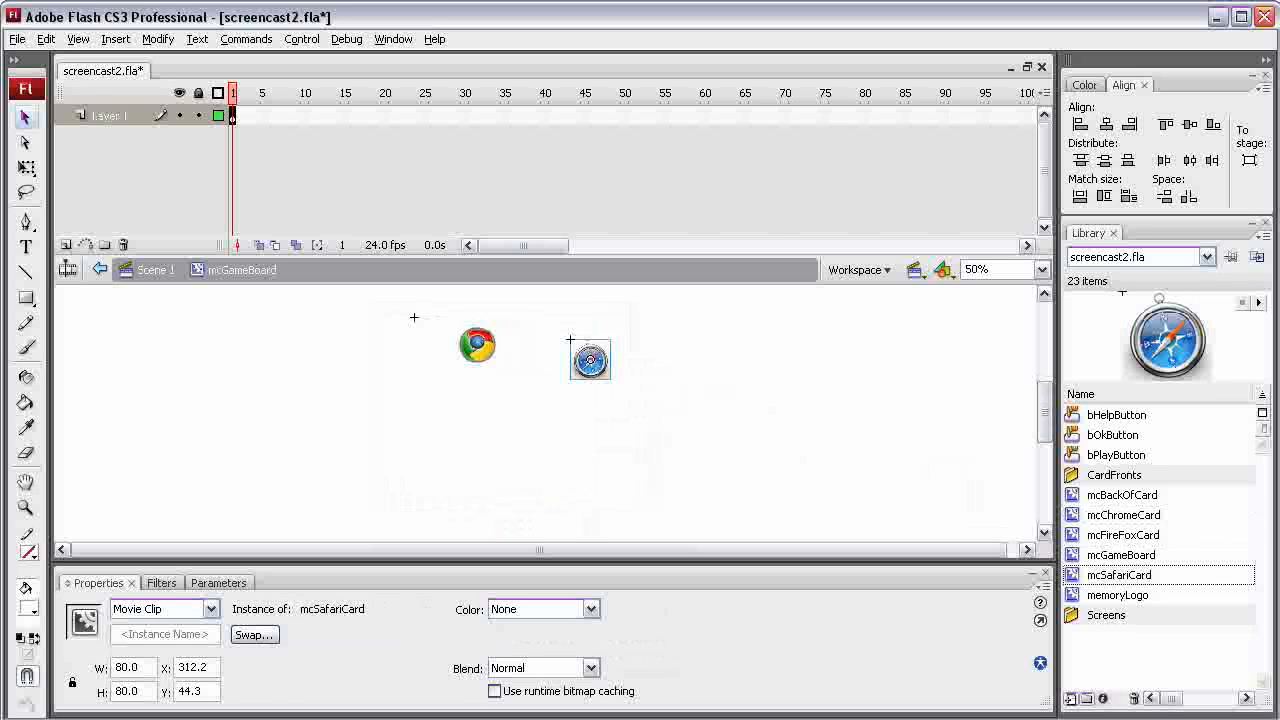
left_click_drag(1123, 534, 532, 454)
left_click_drag(1123, 534, 644, 355)
left_click_drag(532, 454, 532, 352)
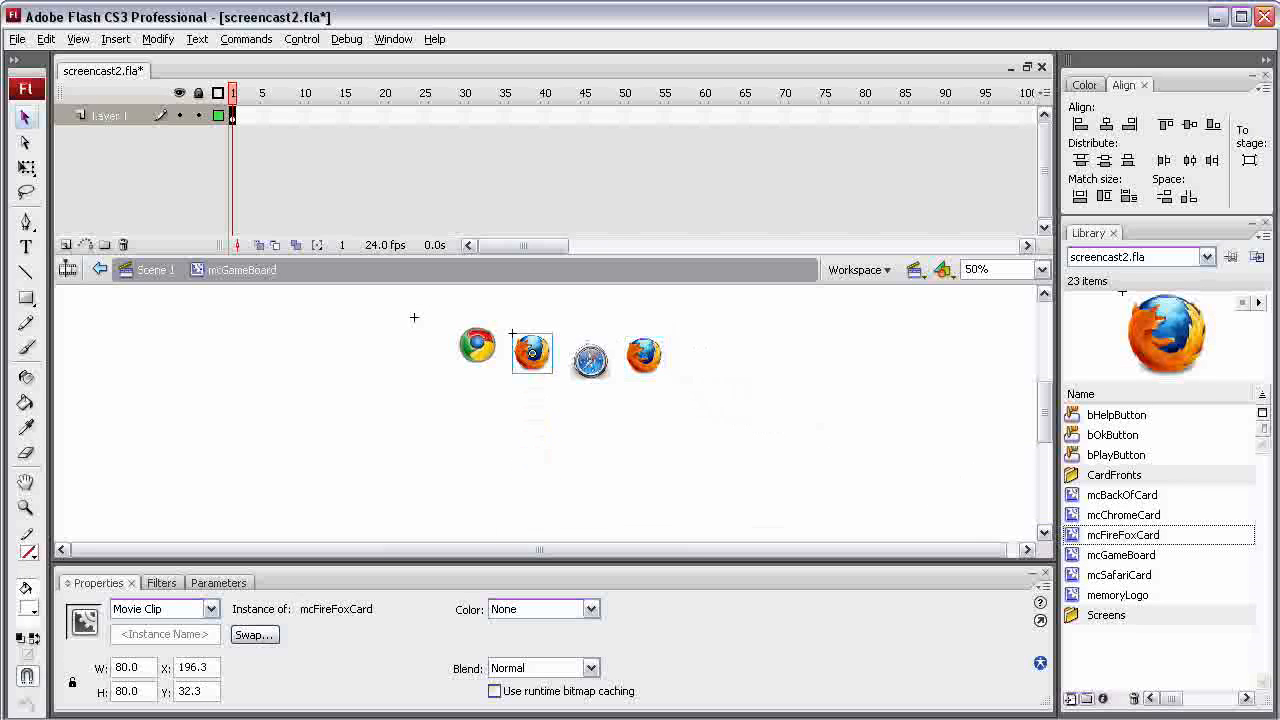
Add mcFireFoxCard and mcChromeCard in the middle of the second row and a third row alternating mcFireFoxCard and mcChromeCard
left_click_drag(1123, 514, 588, 407)
left_click_drag(1123, 514, 499, 434)
left_click_drag(1123, 514, 624, 455)
left_click_drag(1123, 535, 526, 410)
left_click_drag(1123, 535, 459, 340)
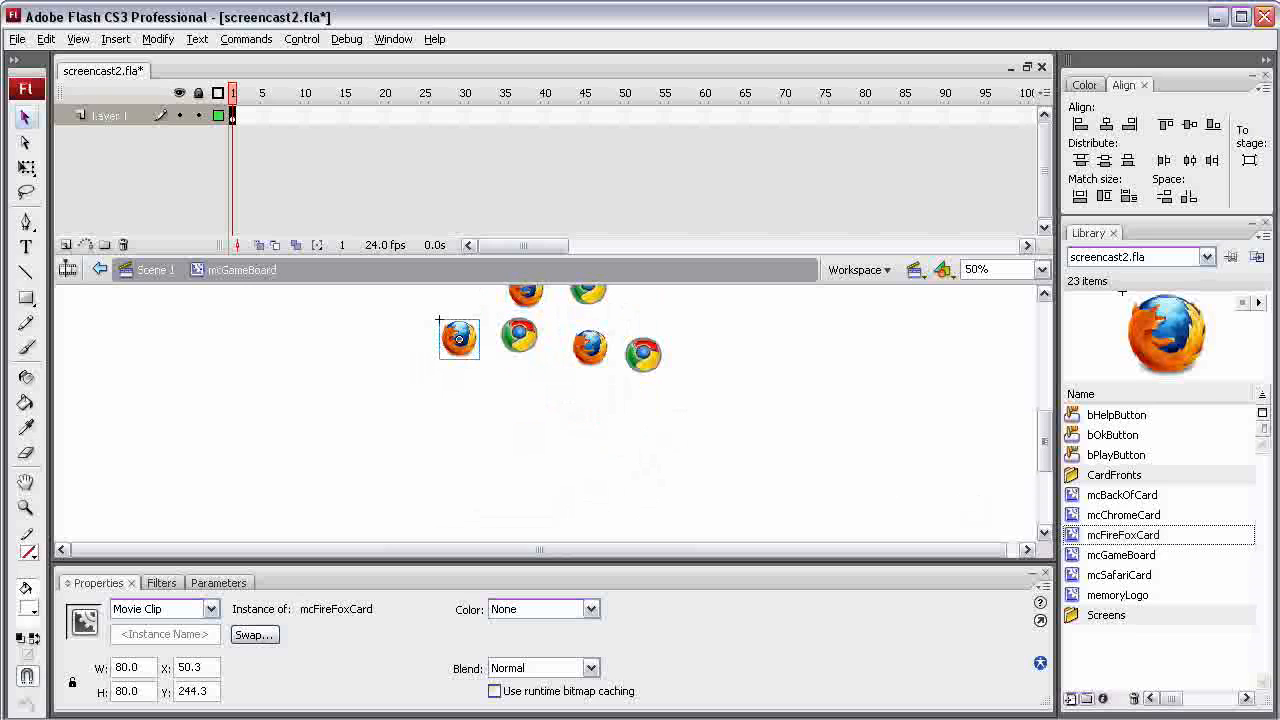
Place an mcSafariCard instance at each end of the second row to complete it
scroll(414, 304, "up", 3)
scroll(550, 410, "up", 1)
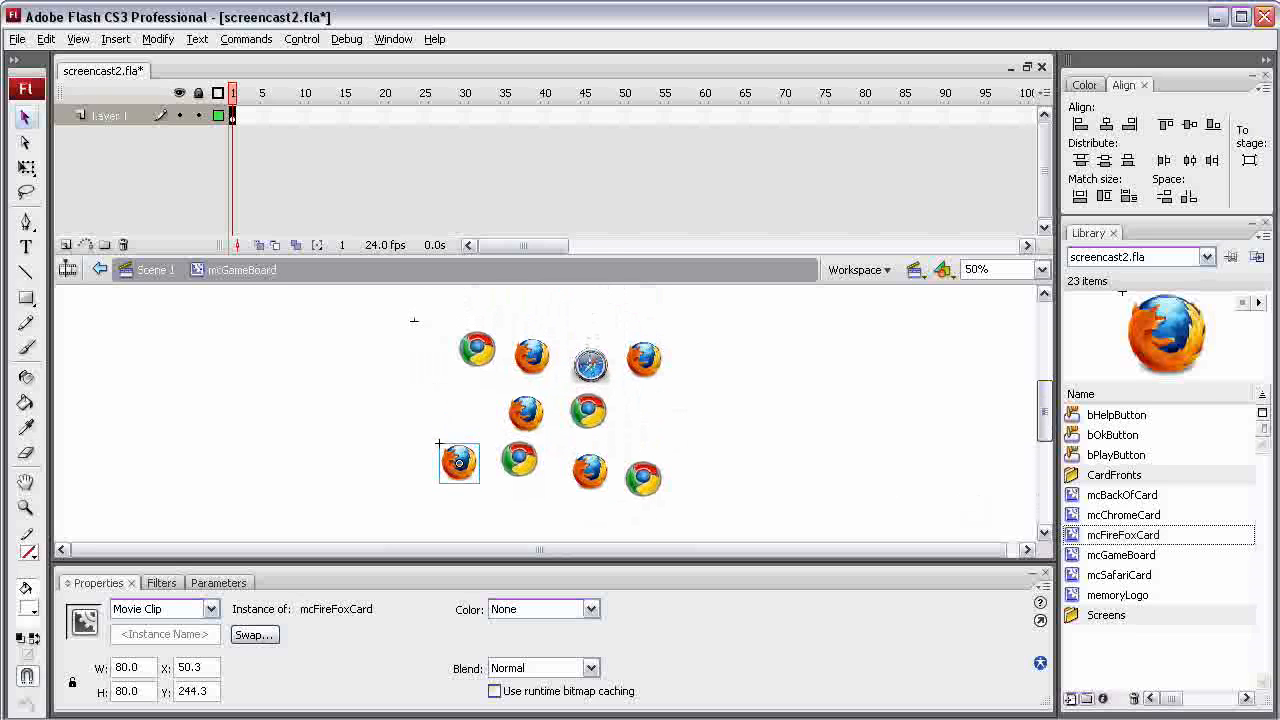
left_click(1119, 575)
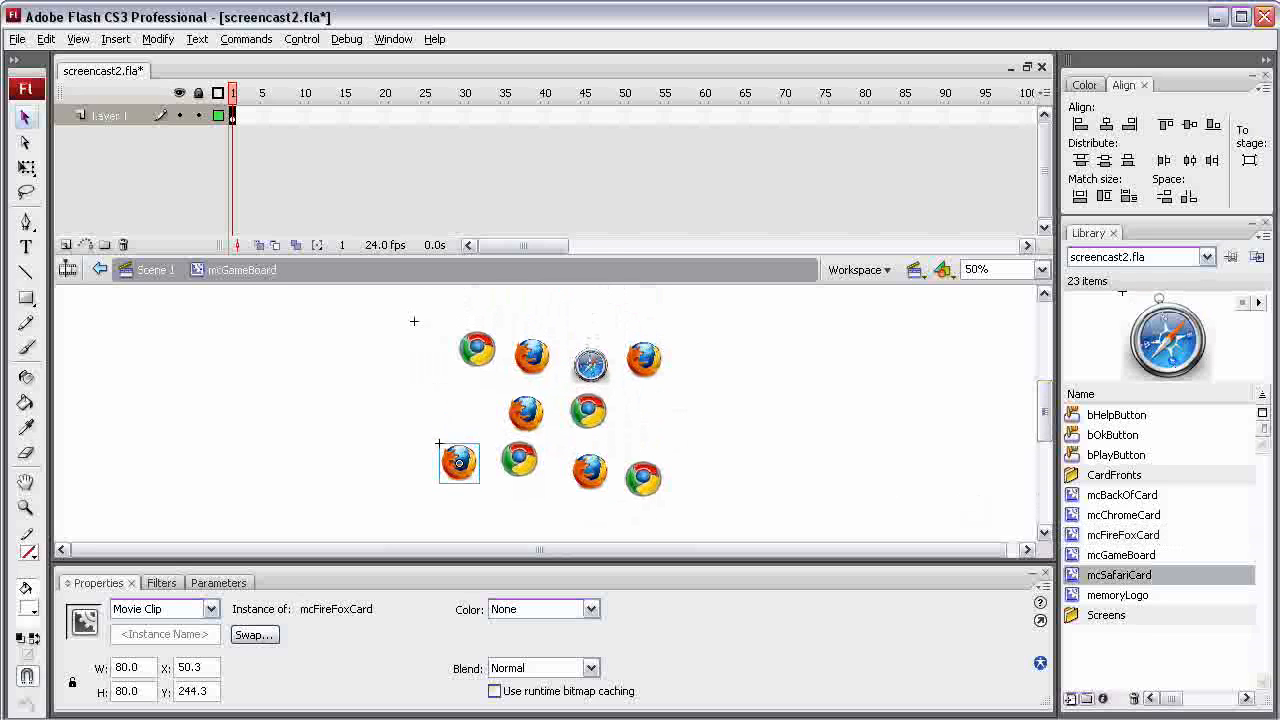
left_click_drag(1119, 575, 647, 411)
left_click_drag(1119, 575, 480, 413)
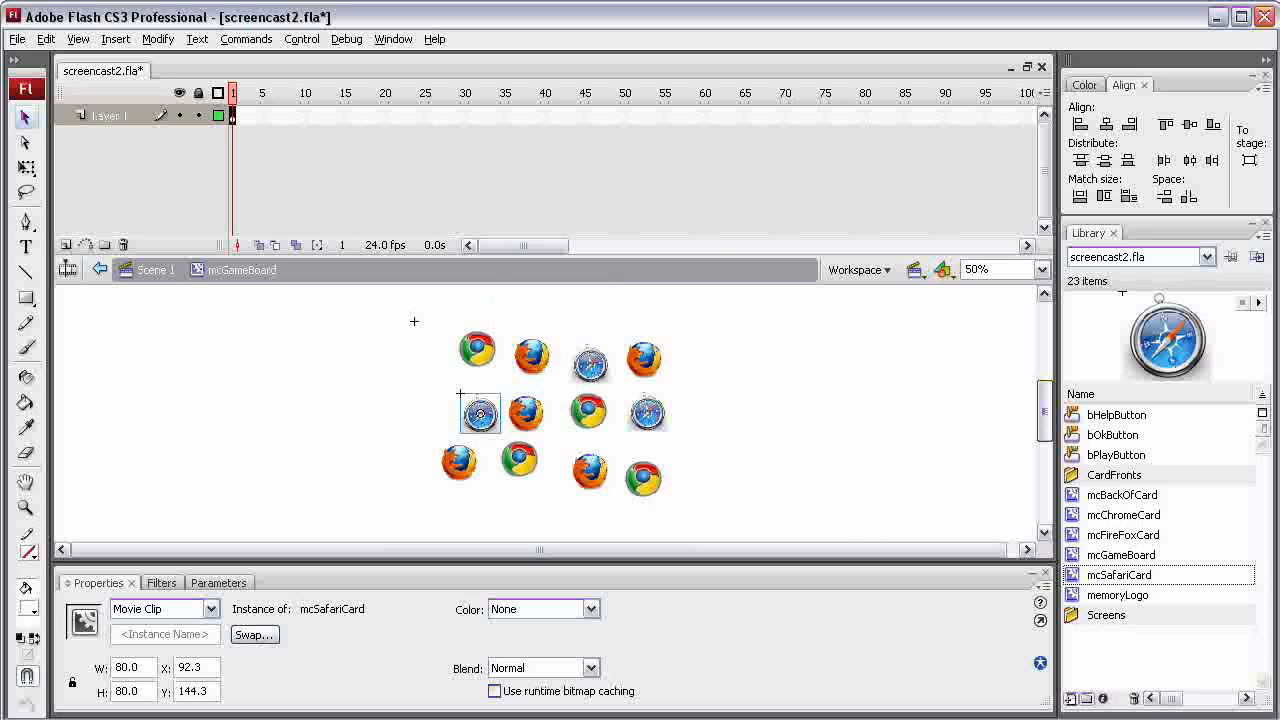
Place a fourth row of cards on the game board in the order mcChromeCard, mcChromeCard, mcSafariCard, mcFireFoxCard
left_click_drag(1044, 411, 1044, 425)
left_click(1119, 575)
left_click_drag(1119, 575, 589, 460)
left_click_drag(1123, 515, 504, 437)
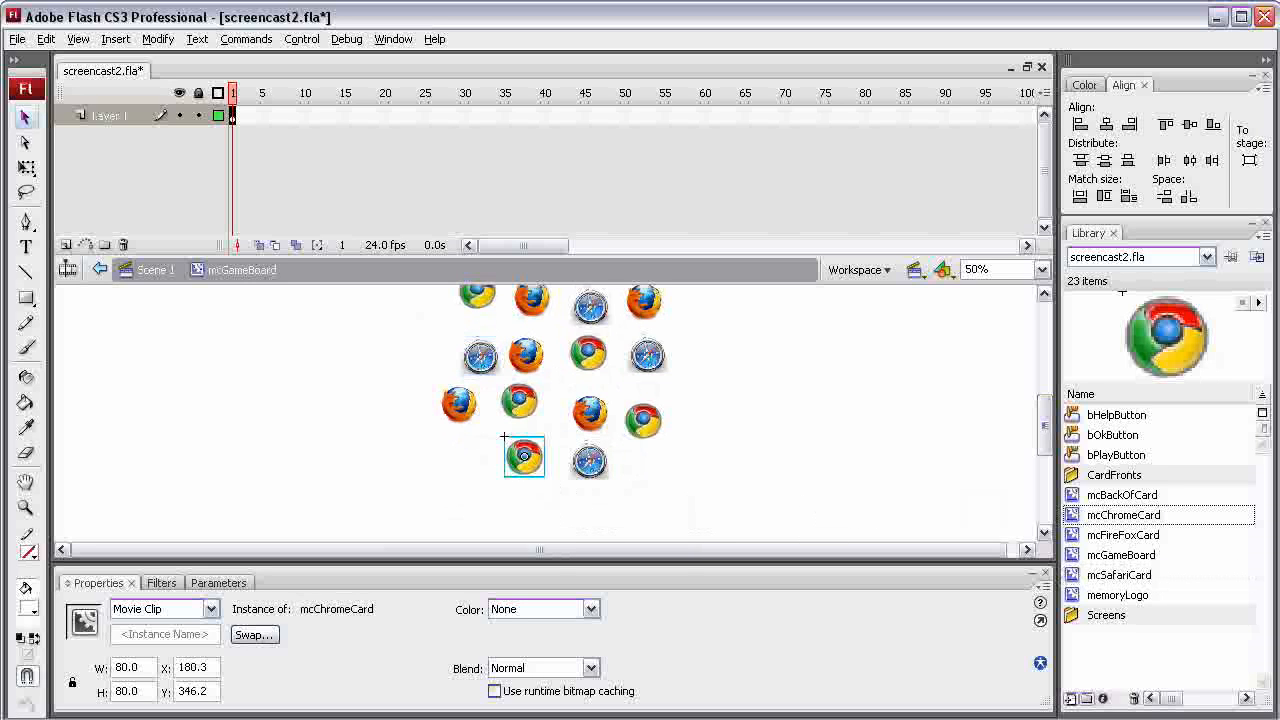
left_click_drag(1123, 535, 628, 457)
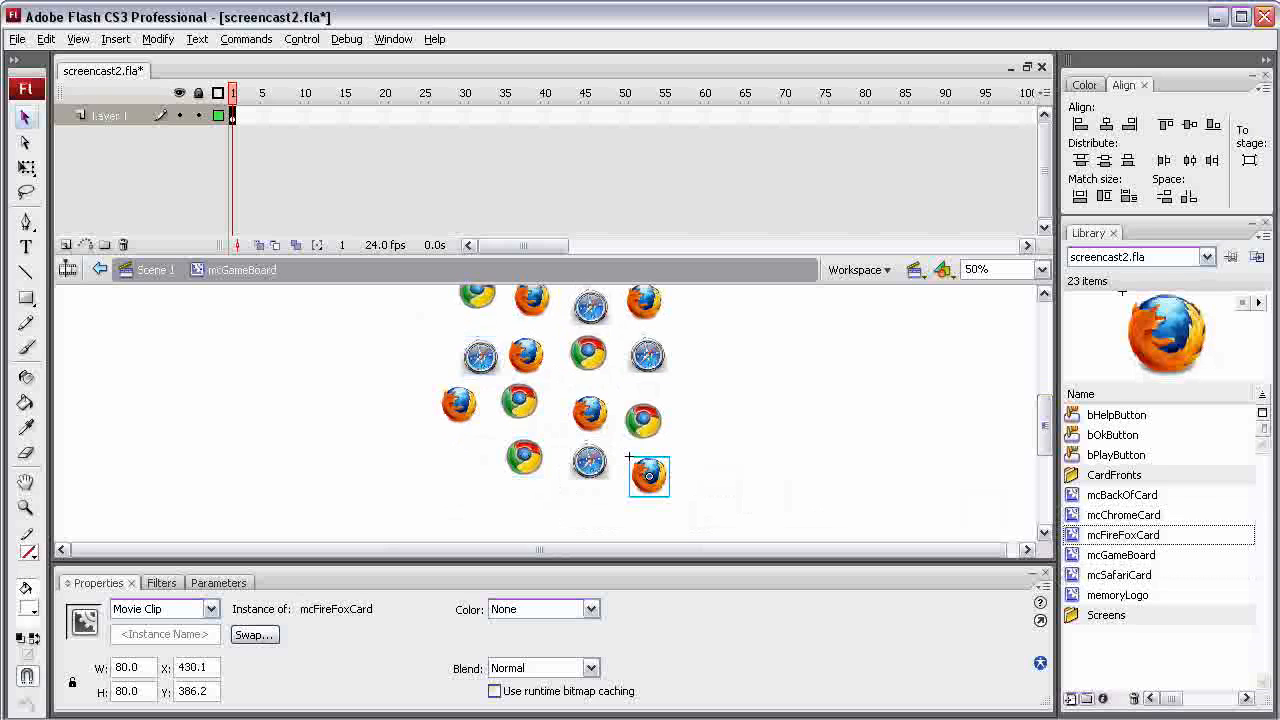
left_click_drag(1123, 515, 460, 452)
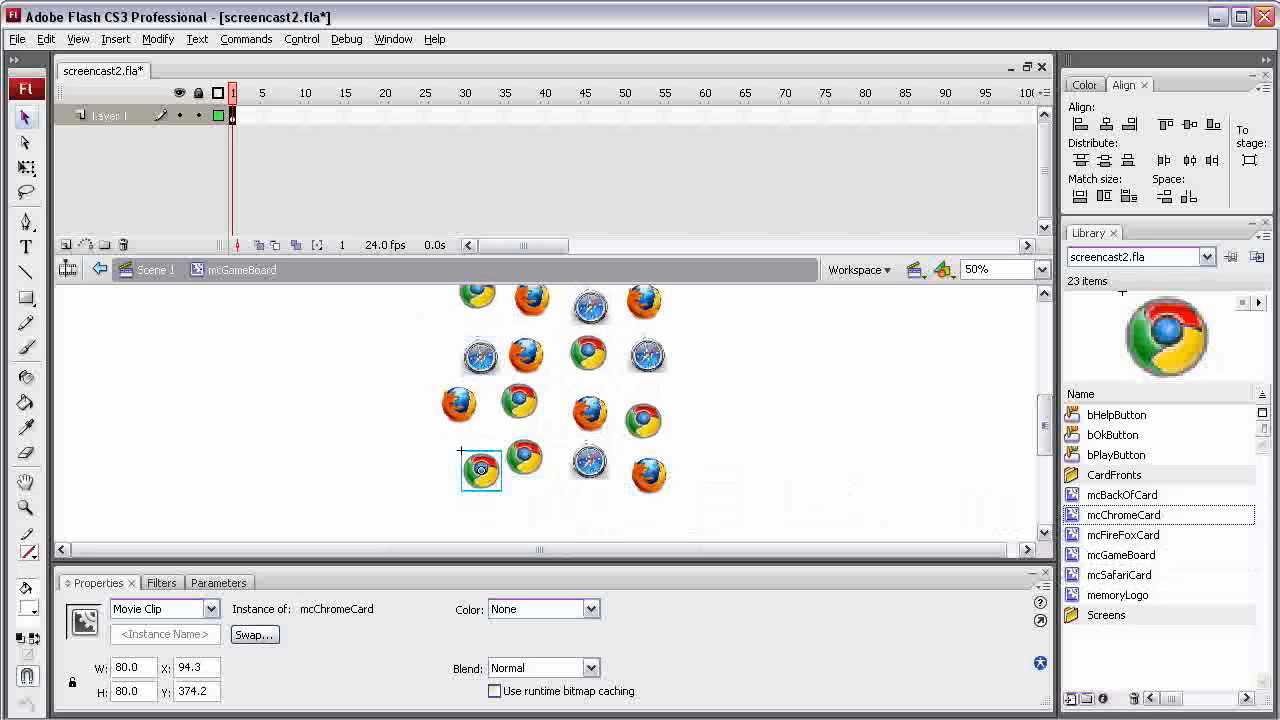
Align the four first-row cards by their top edges and distribute them evenly by horizontal center
scroll(430, 390, "up", 2)
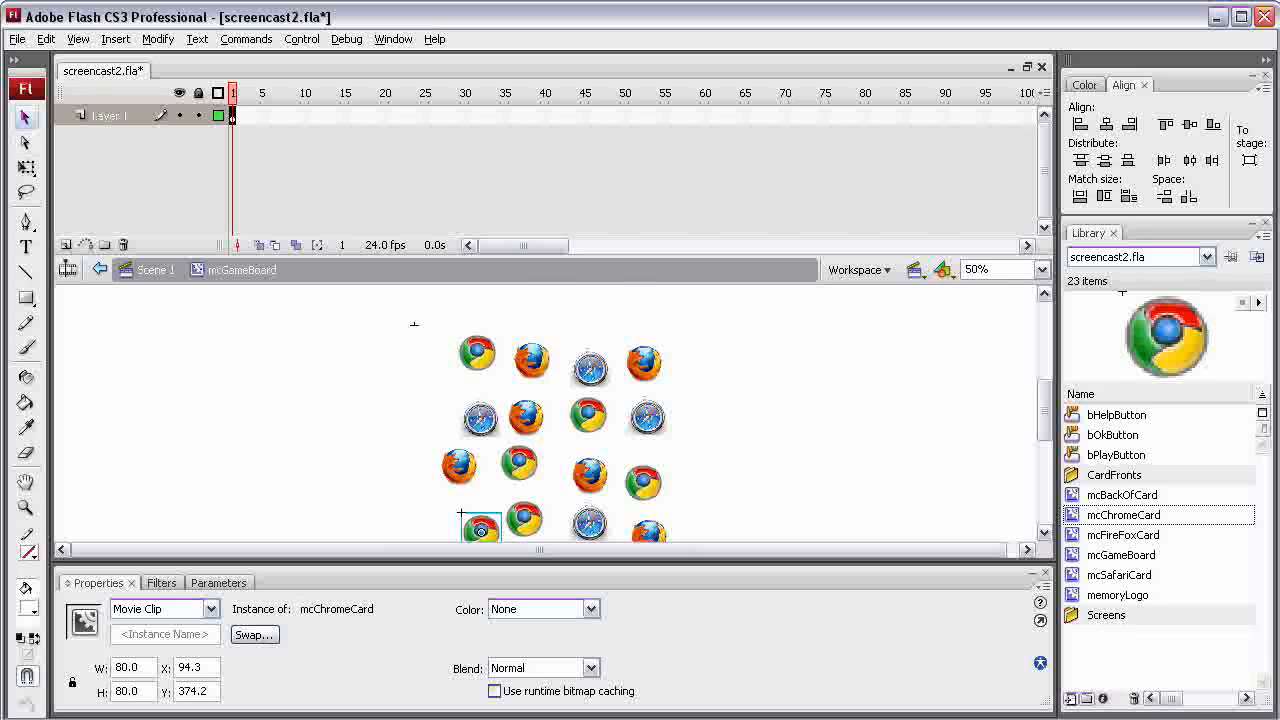
left_click_drag(452, 312, 694, 386)
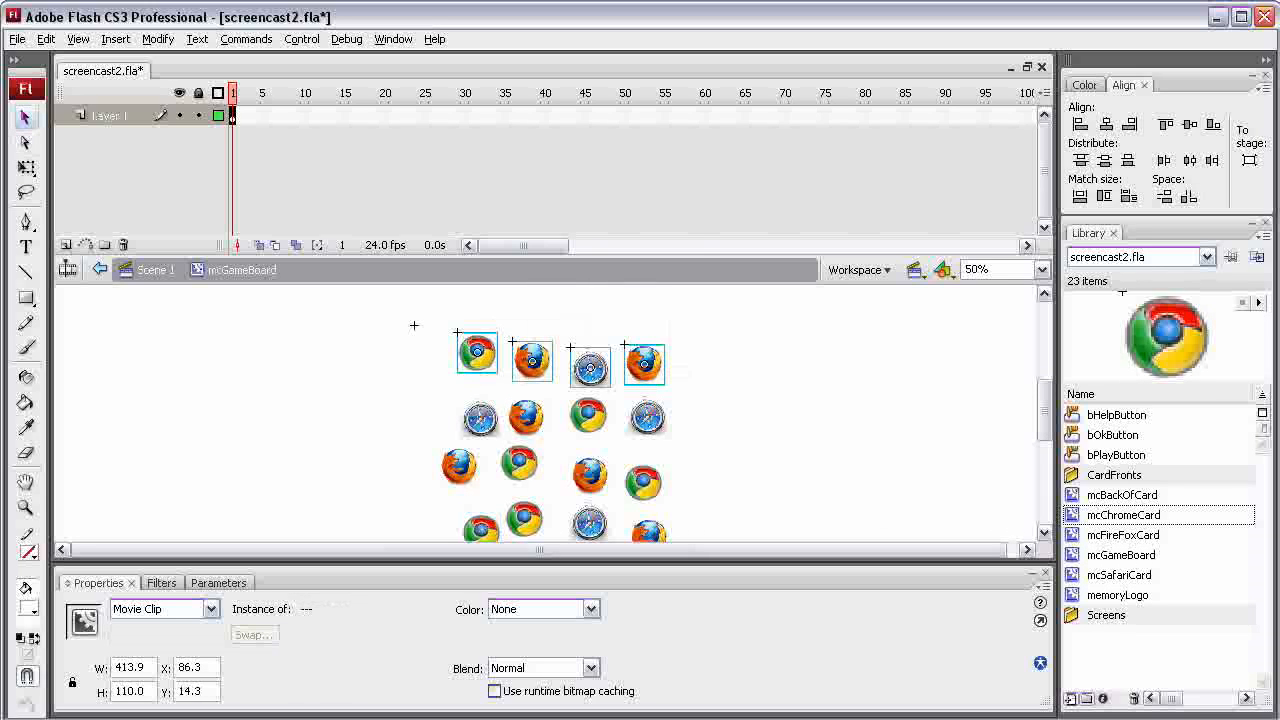
left_click(1166, 124)
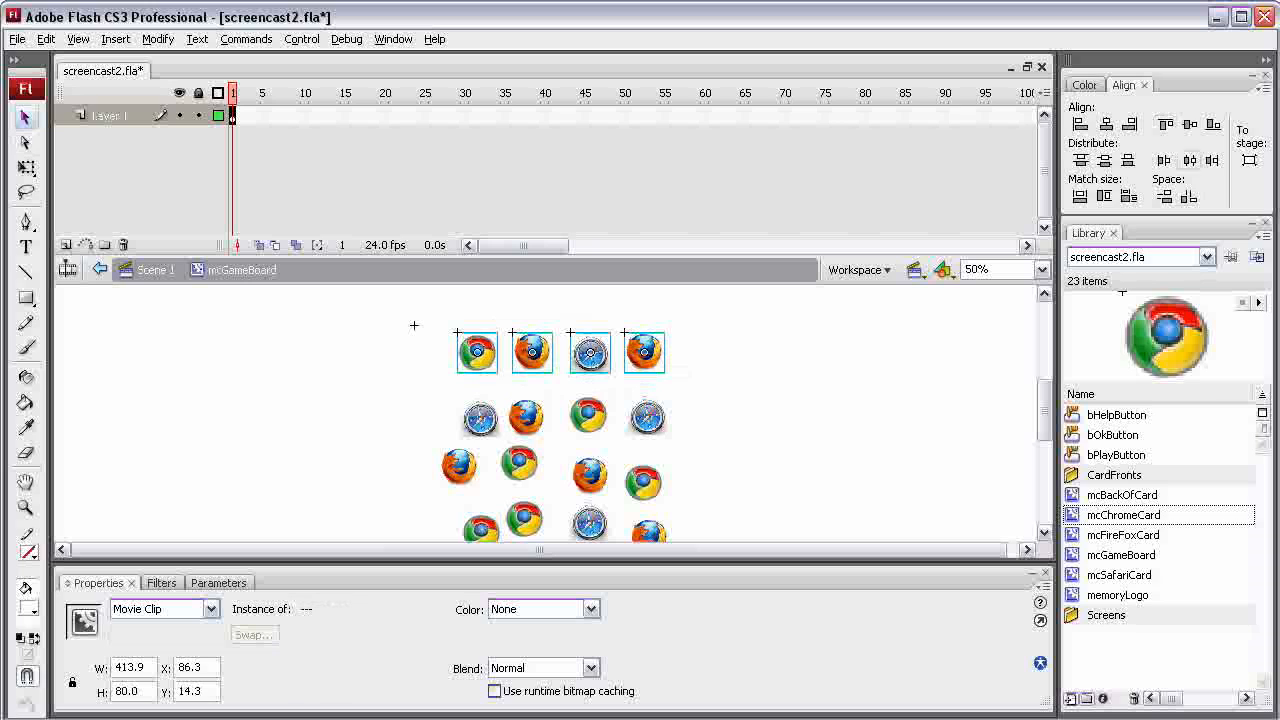
left_click(1189, 160)
Align the second row's cards by their top edges and distribute them evenly by horizontal center
left_click_drag(730, 404, 424, 432)
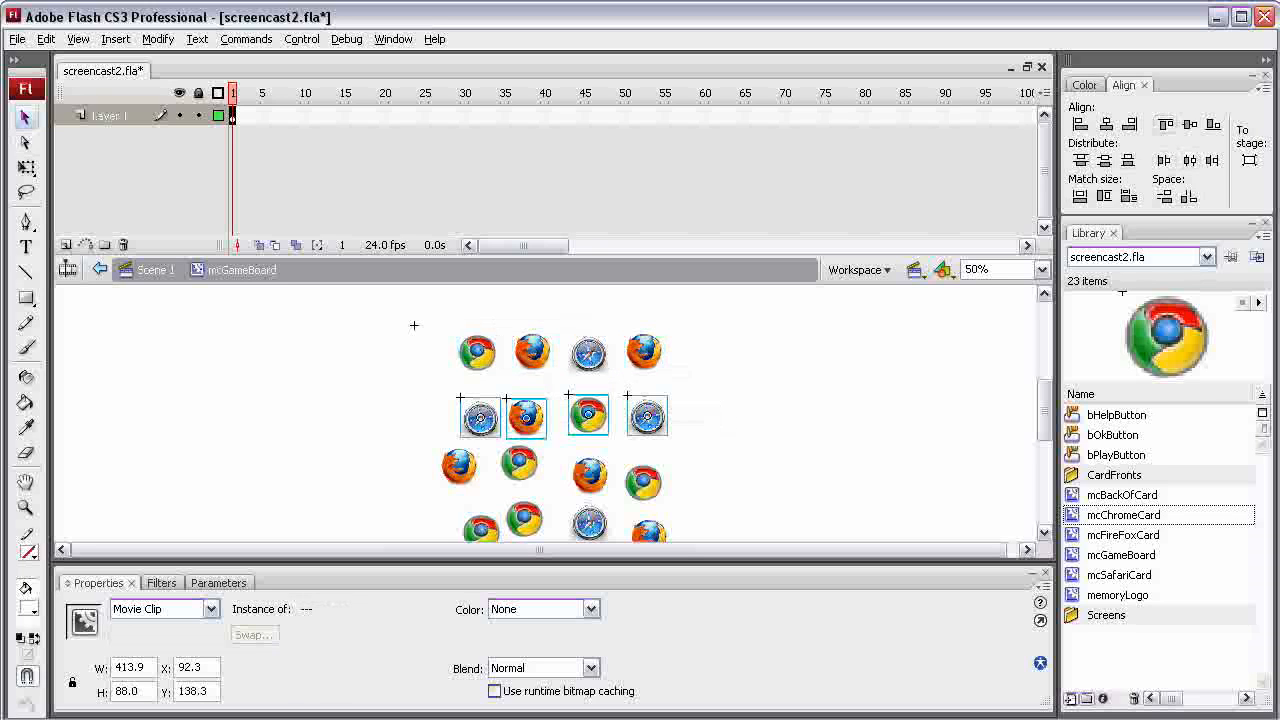
left_click(1166, 124)
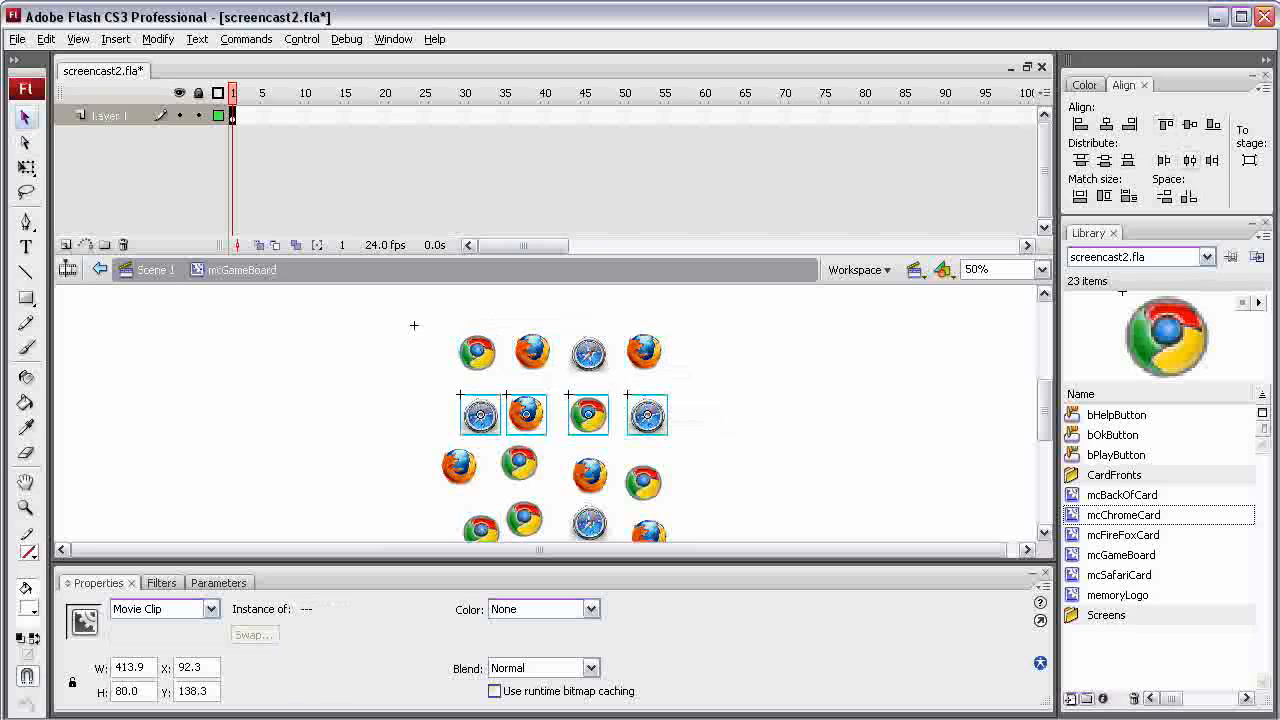
left_click(1189, 160)
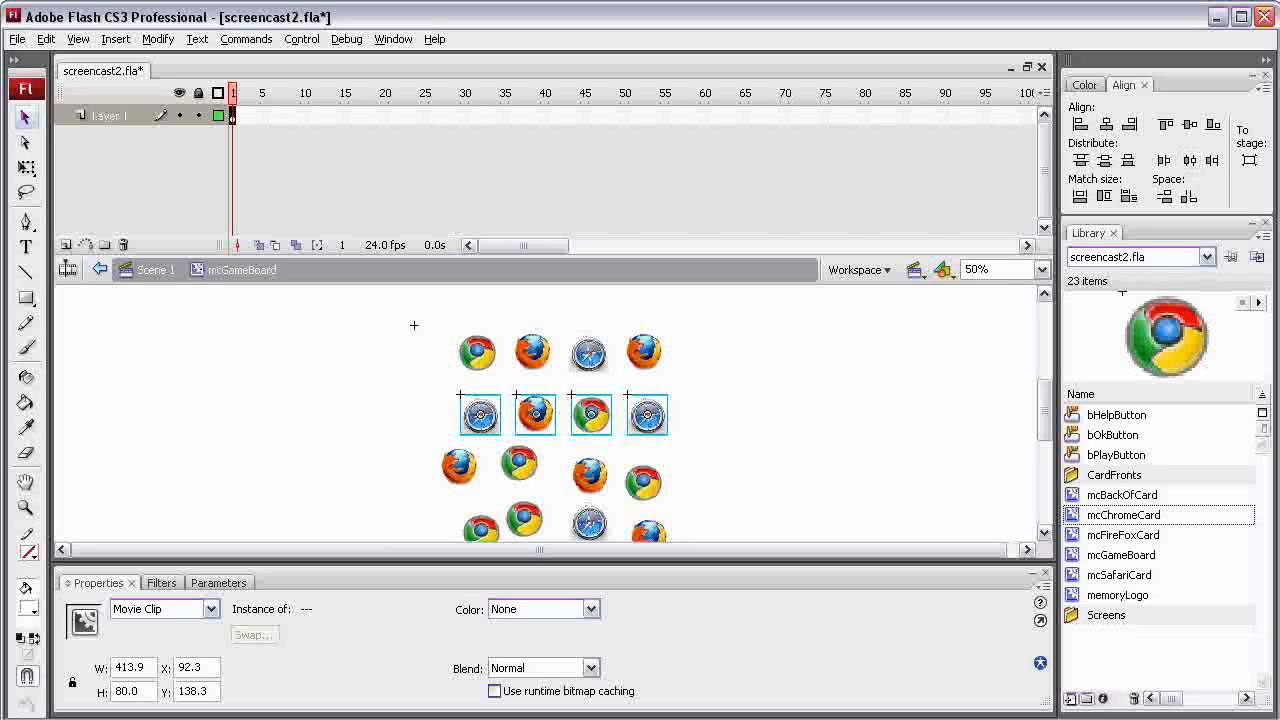
Top-align the third row and distribute it evenly by horizontal center, and align the fourth row's cards by their top edges
scroll(550, 415, "down", 2)
left_click_drag(704, 416, 404, 466)
left_click(1166, 124)
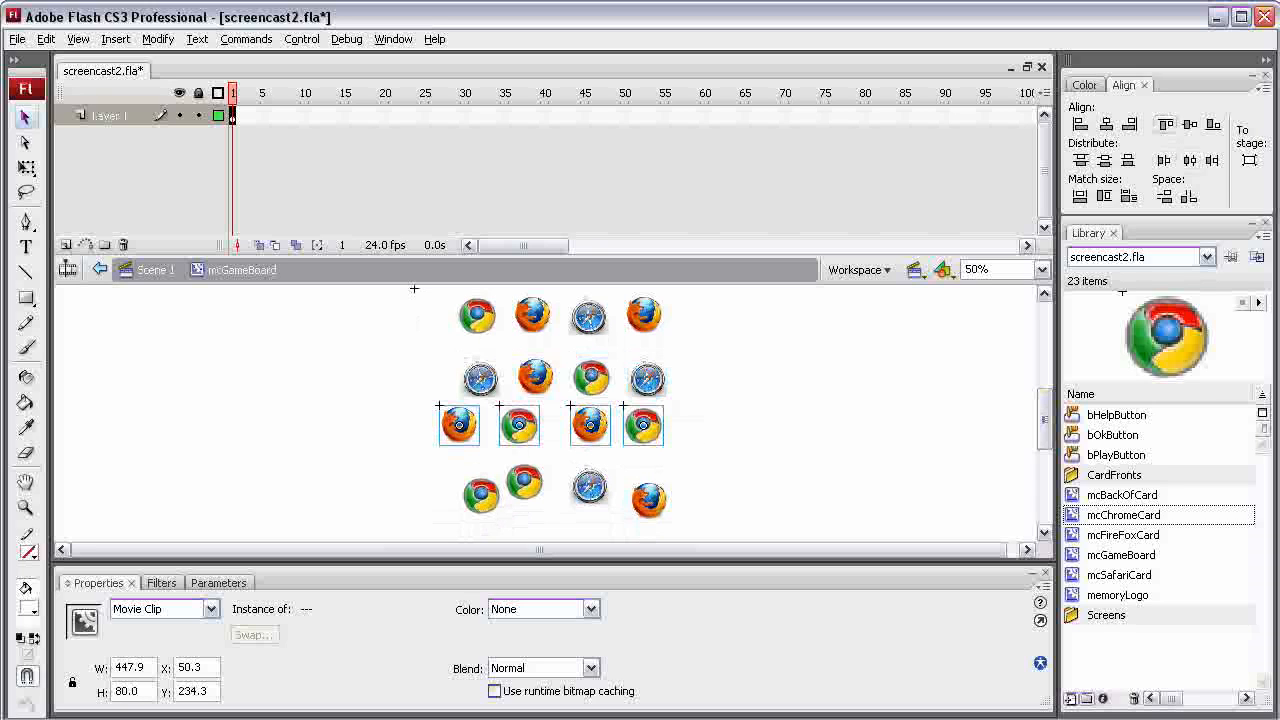
left_click(1189, 160)
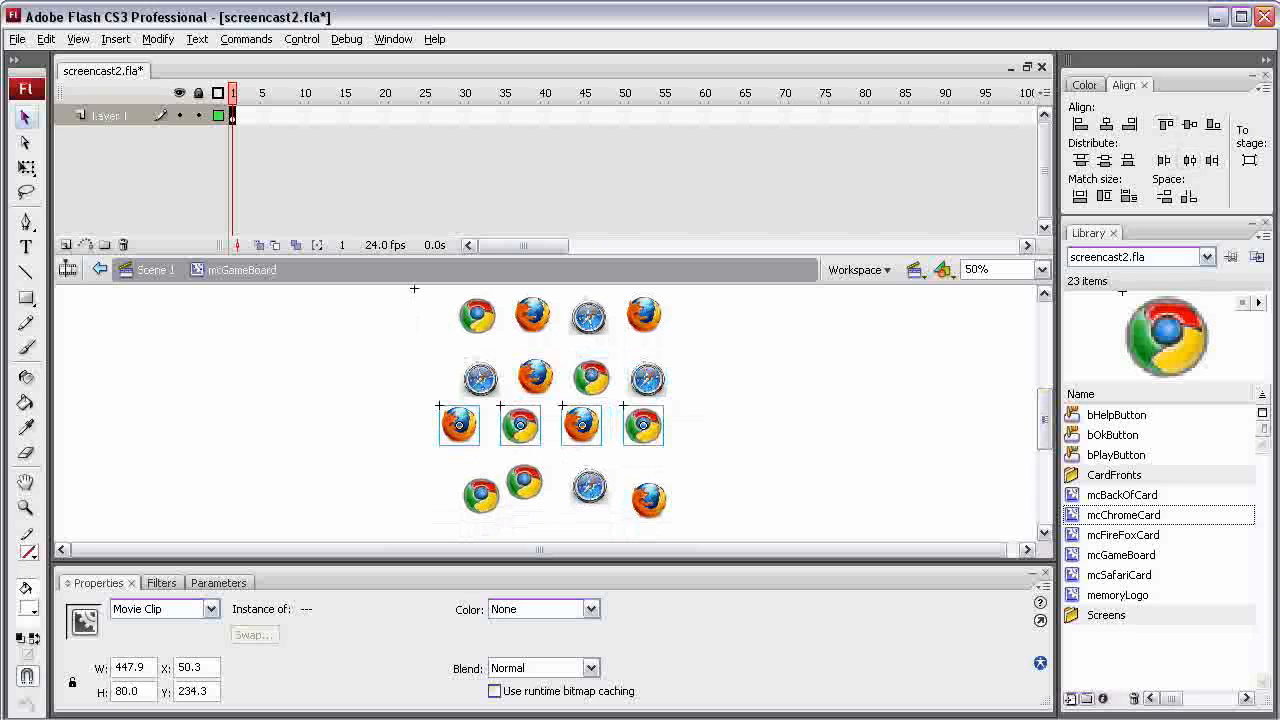
left_click_drag(726, 518, 416, 456)
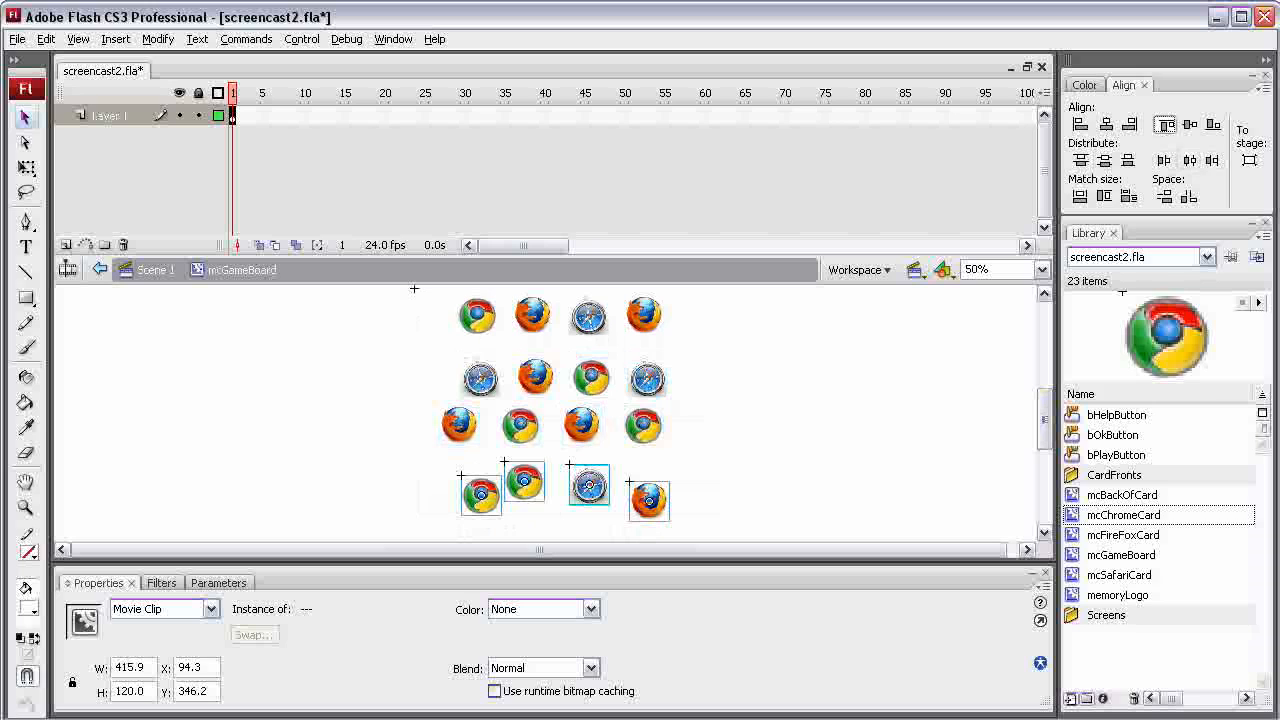
left_click(1166, 124)
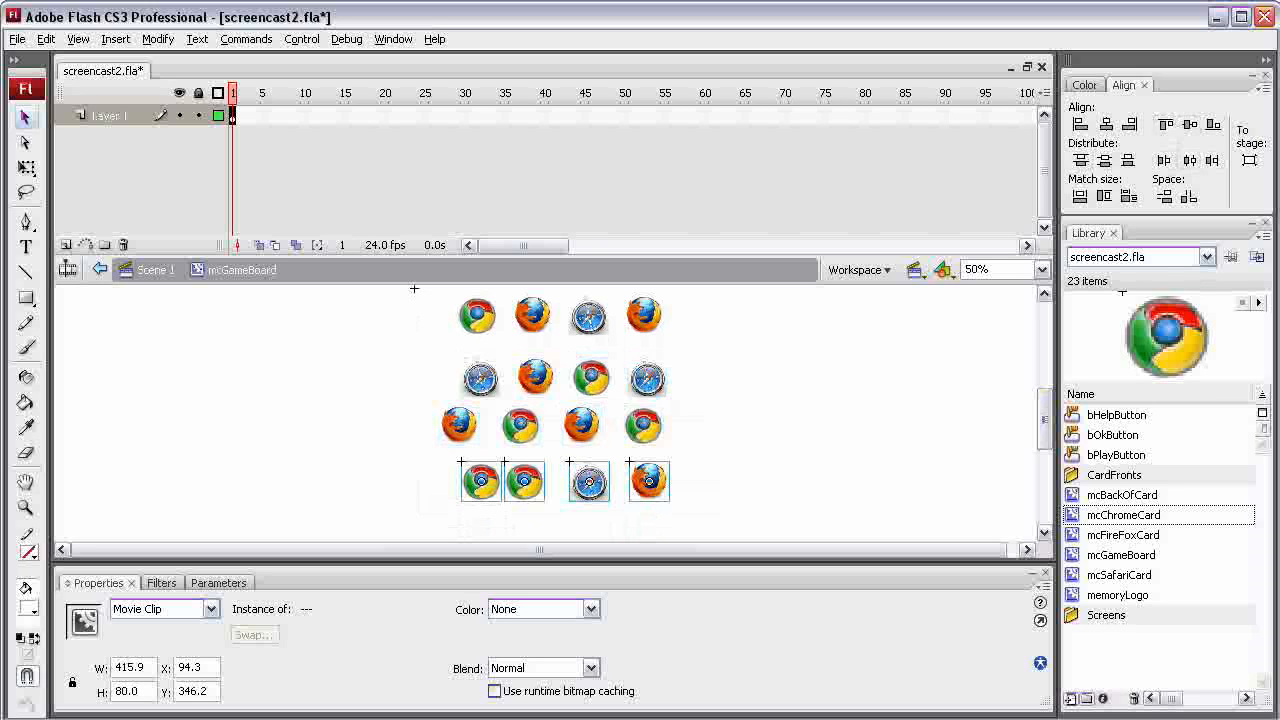
Align the first column's four cards by their left edges and distribute them evenly by vertical center
left_click_drag(416, 290, 503, 510)
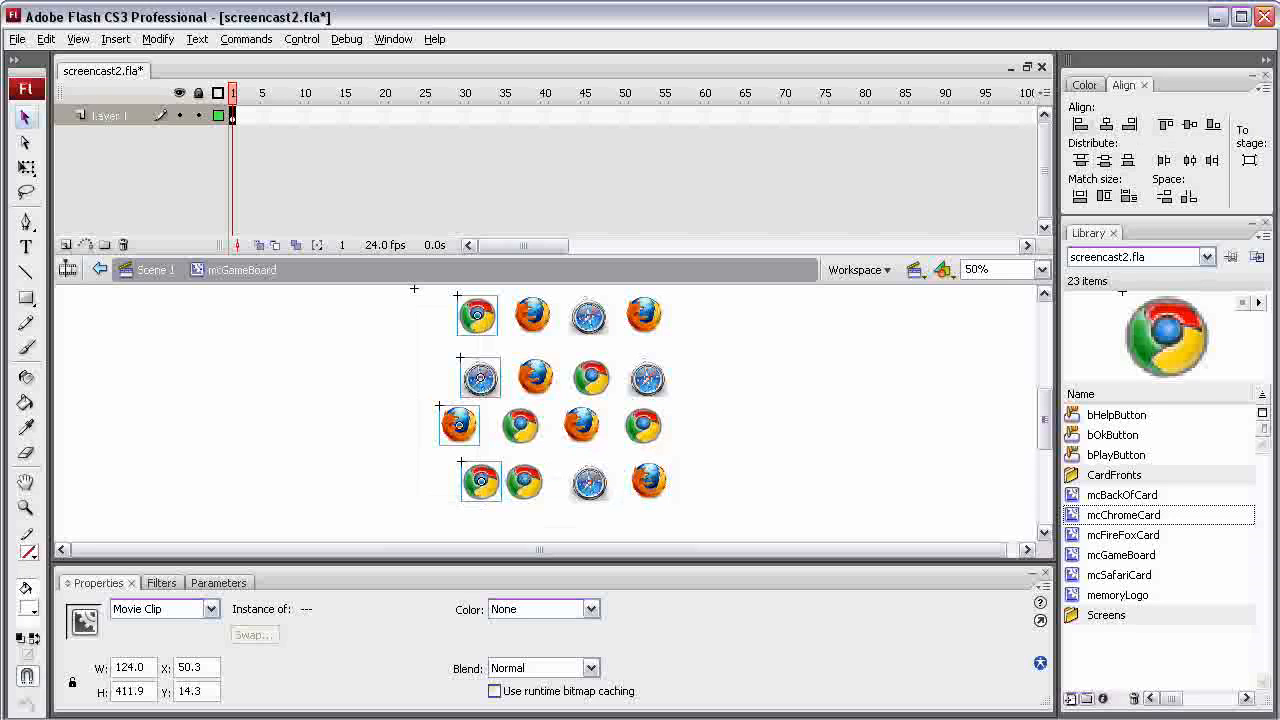
left_click(1080, 124)
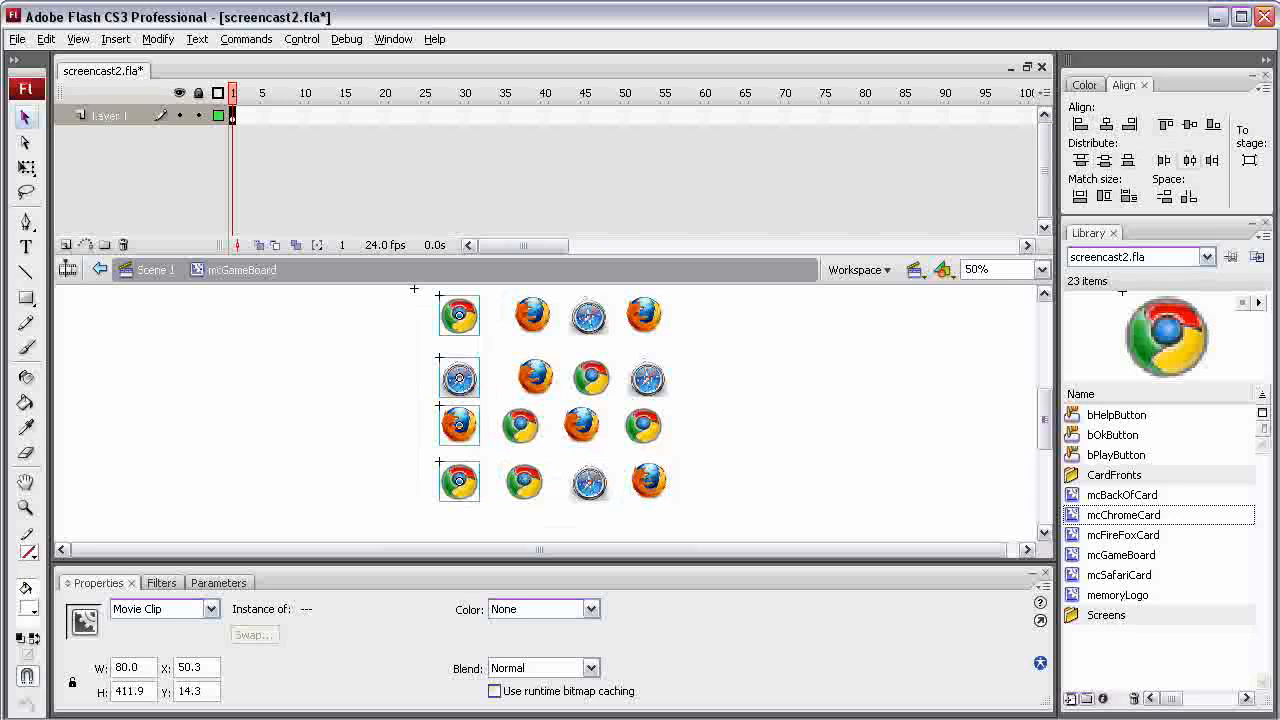
left_click(1104, 160)
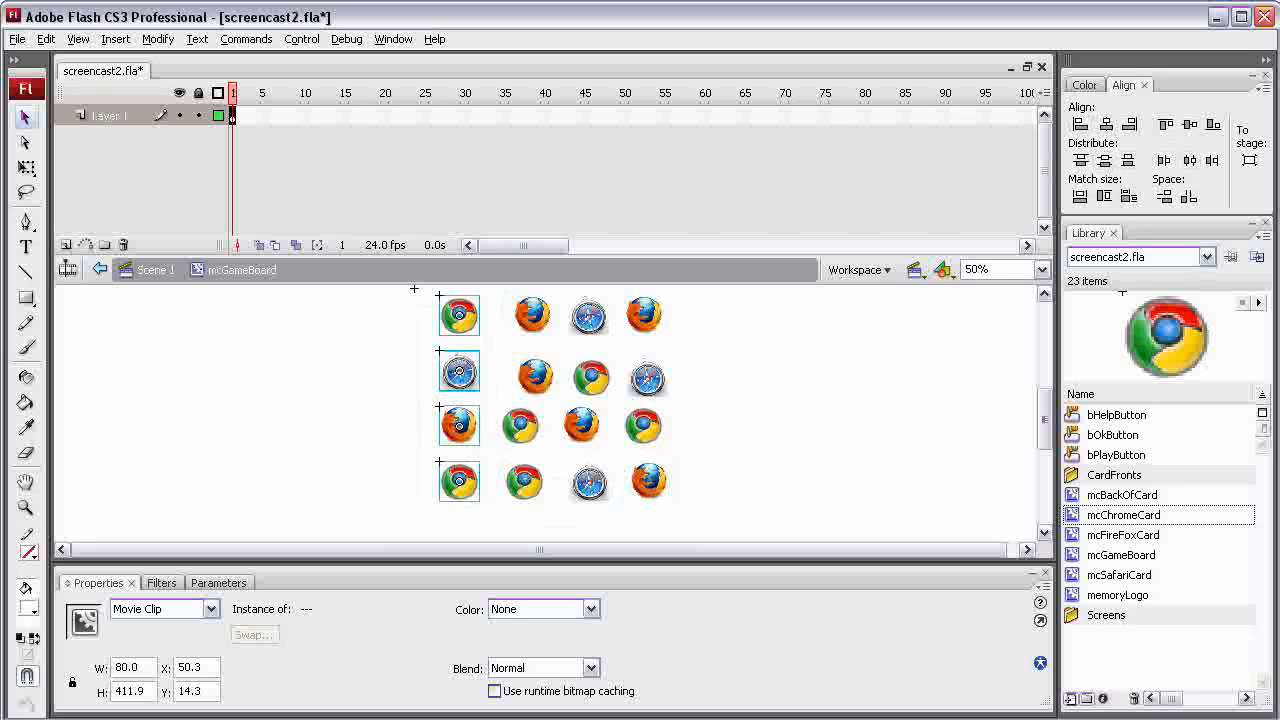
Shift the second column's cards in rows two and four slightly left and align the whole column by its right edges
left_click_drag(504, 304, 545, 497)
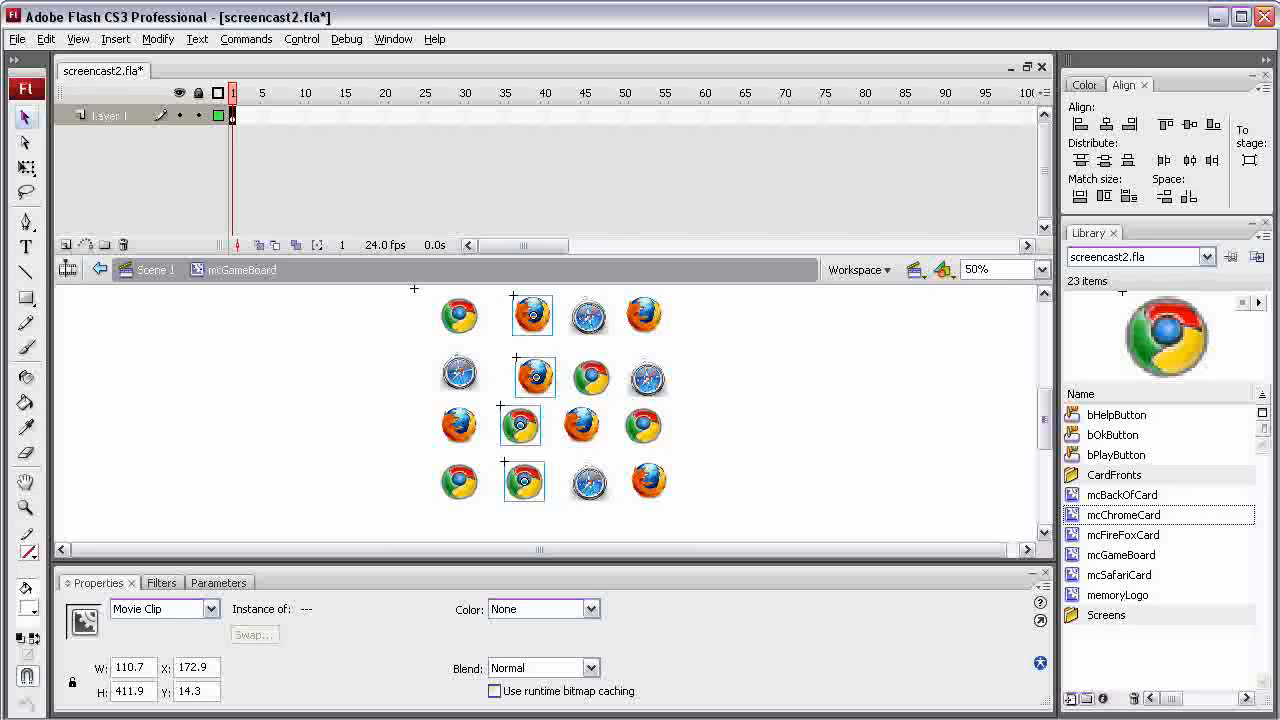
key("Escape")
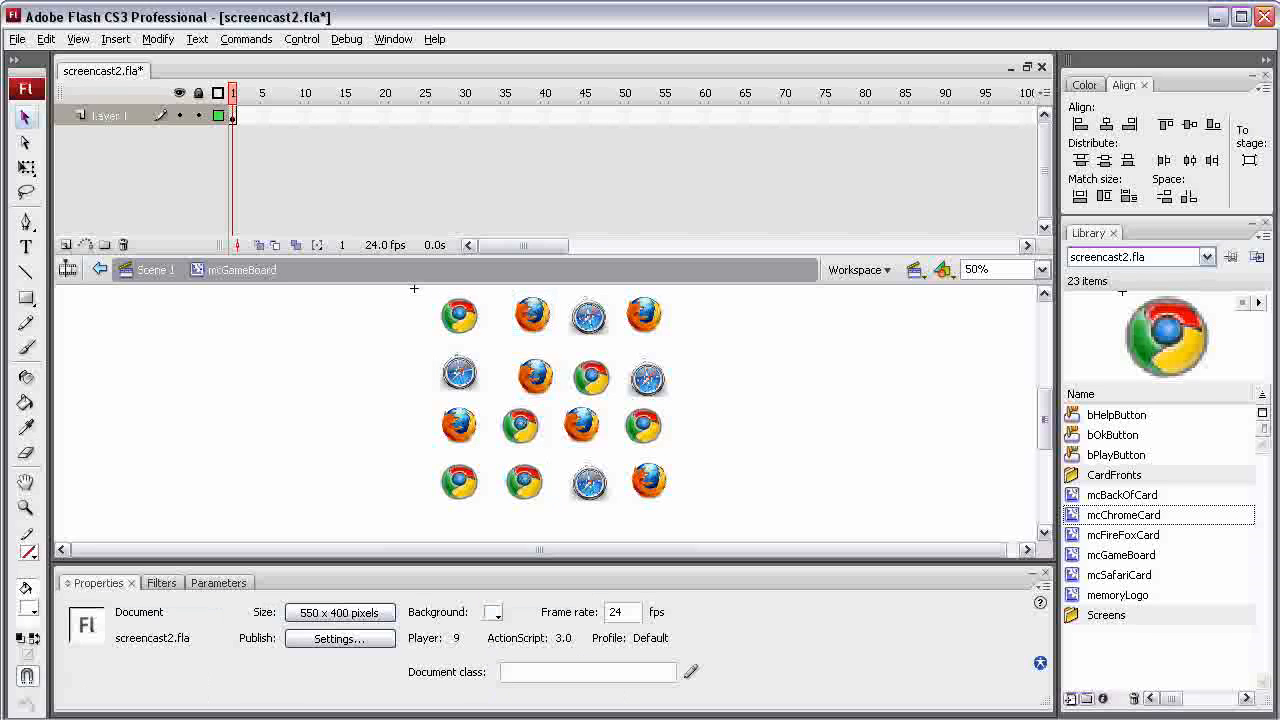
left_click_drag(535, 376, 514, 376)
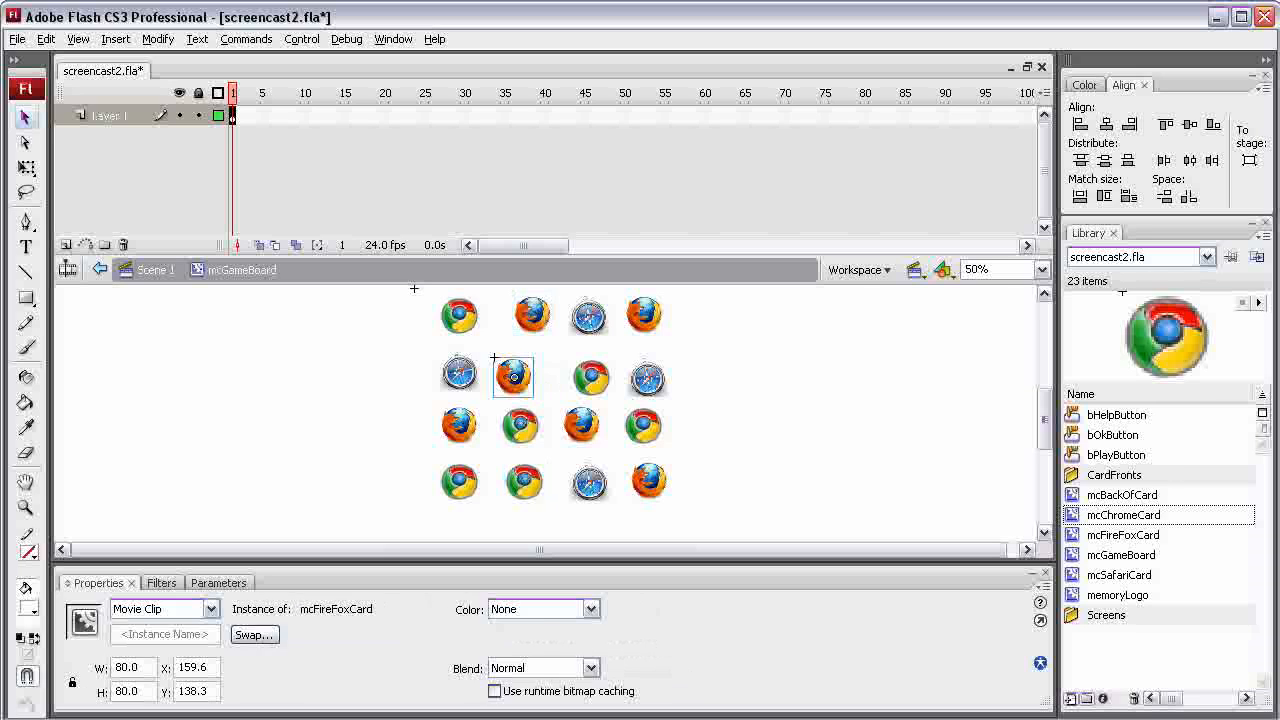
key("Escape")
left_click_drag(520, 482, 513, 482)
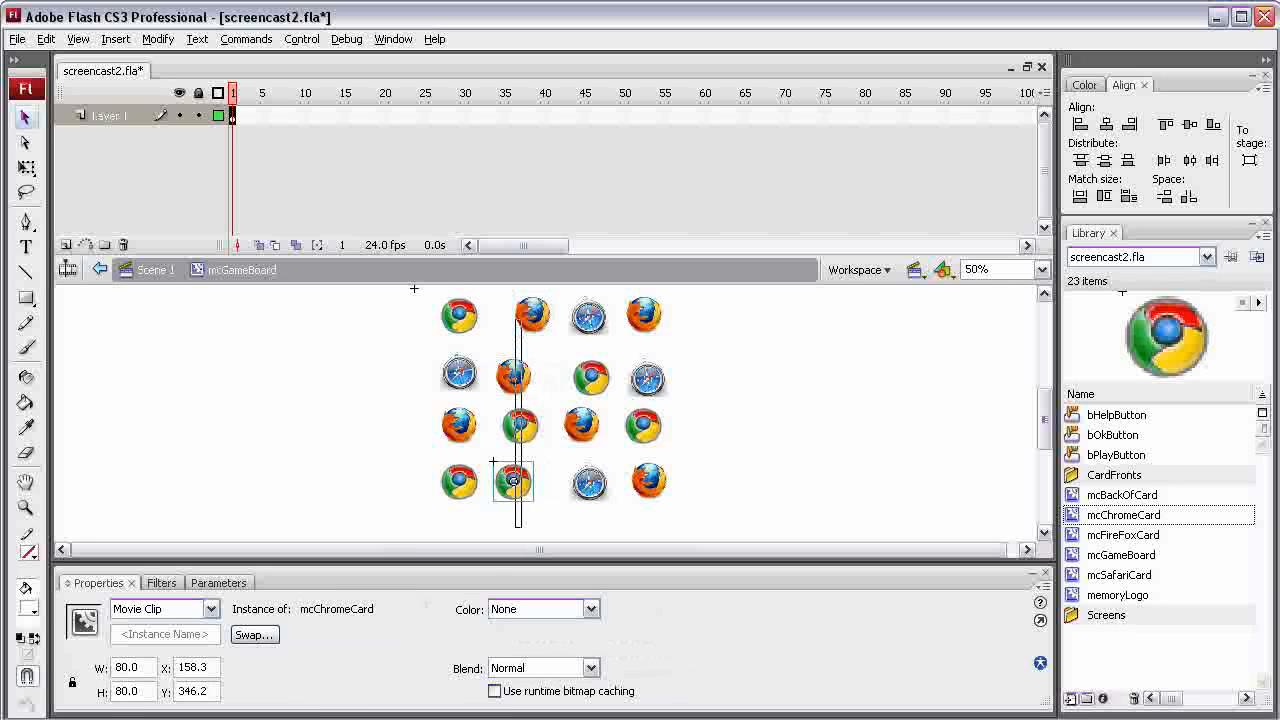
left_click_drag(521, 320, 535, 293)
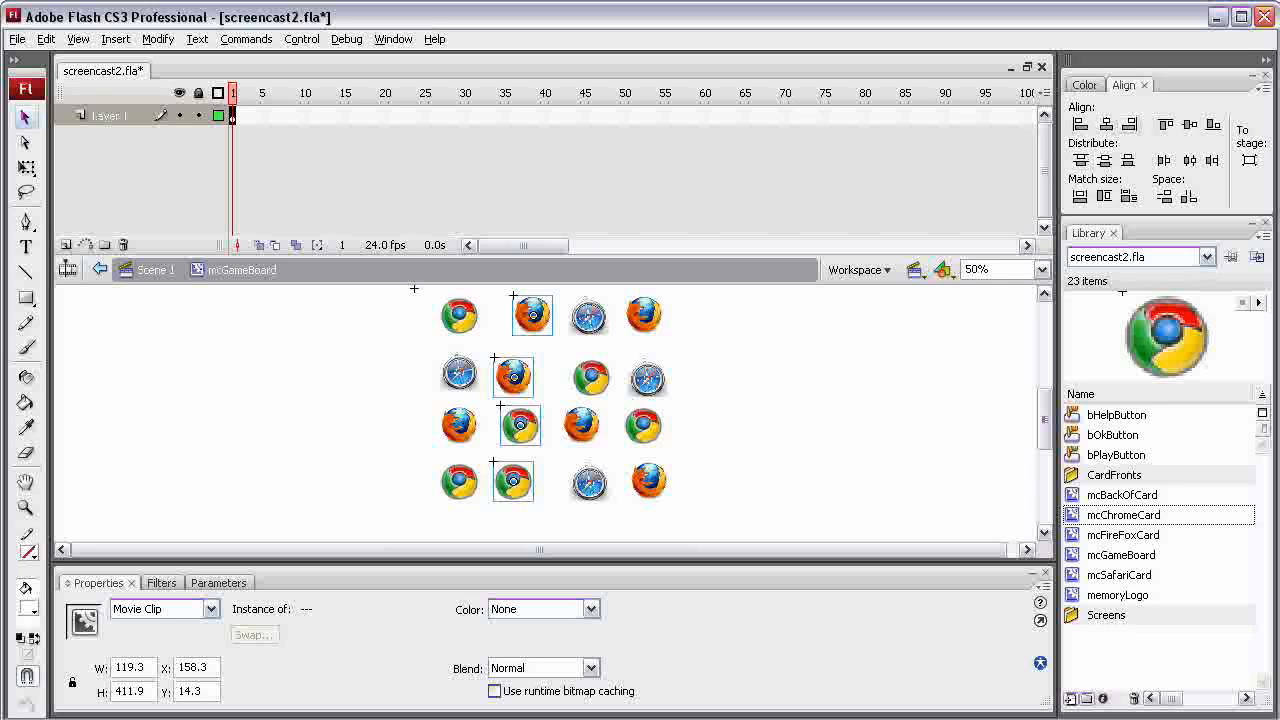
left_click(1129, 124)
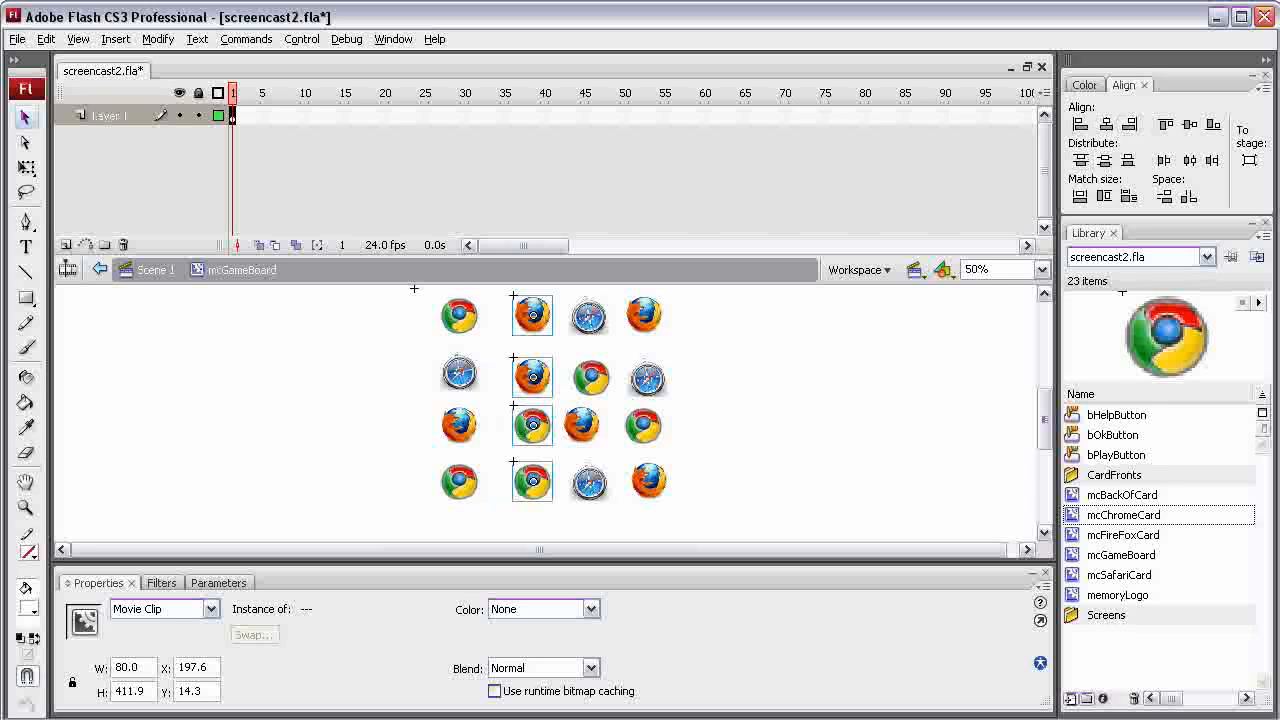
Shift the whole first column right to X 92.3 and distribute the first row's cards evenly by horizontal center
left_click(459, 316)
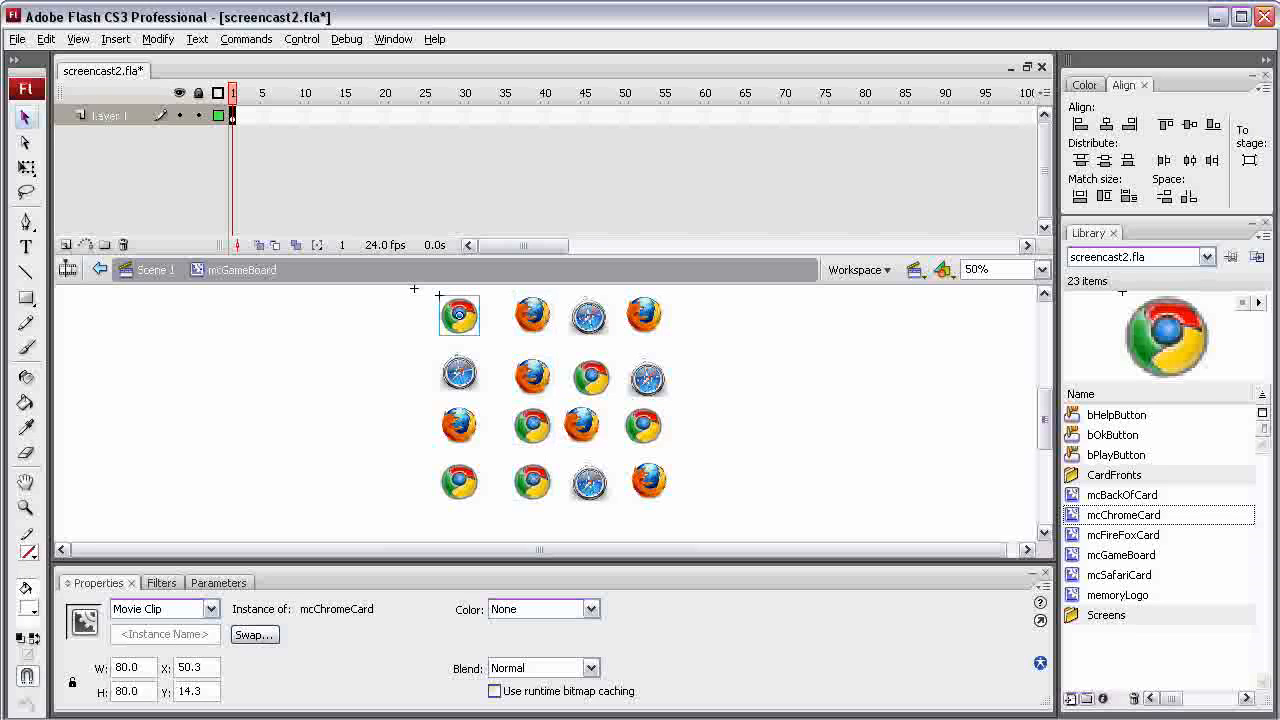
left_click_drag(428, 516, 480, 314)
left_click_drag(736, 304, 452, 334)
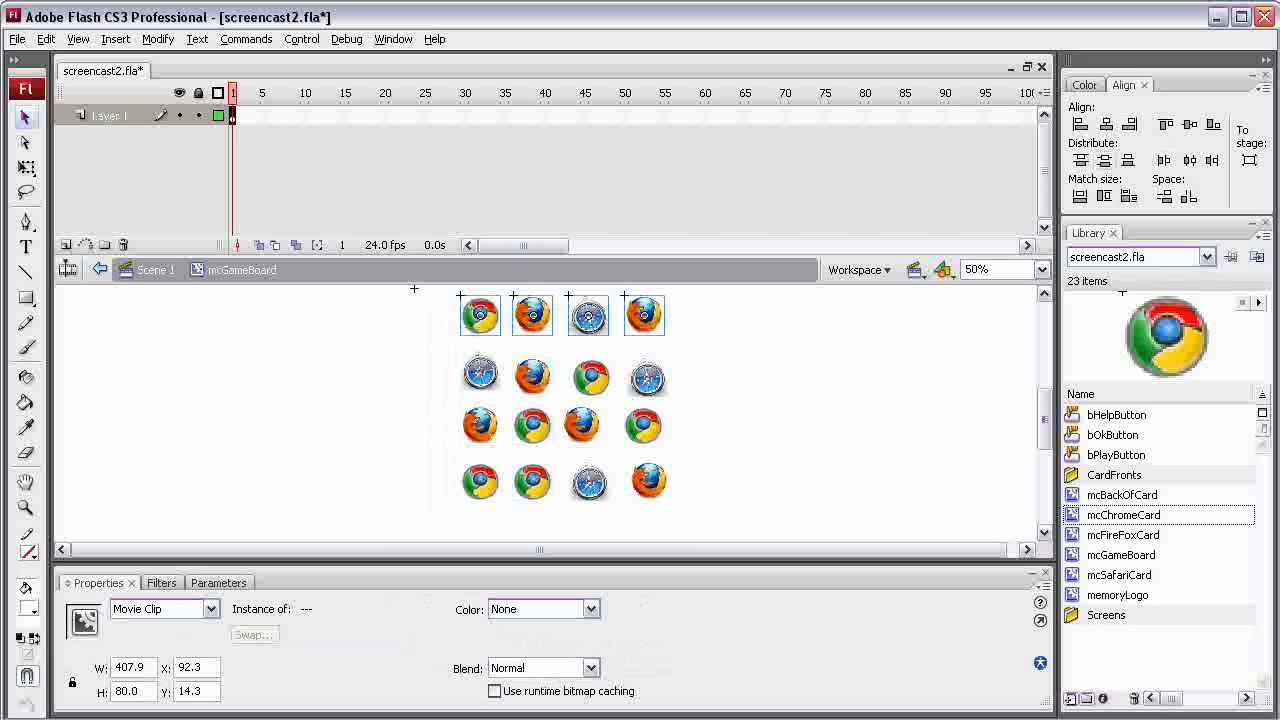
left_click(1189, 160)
key("Escape")
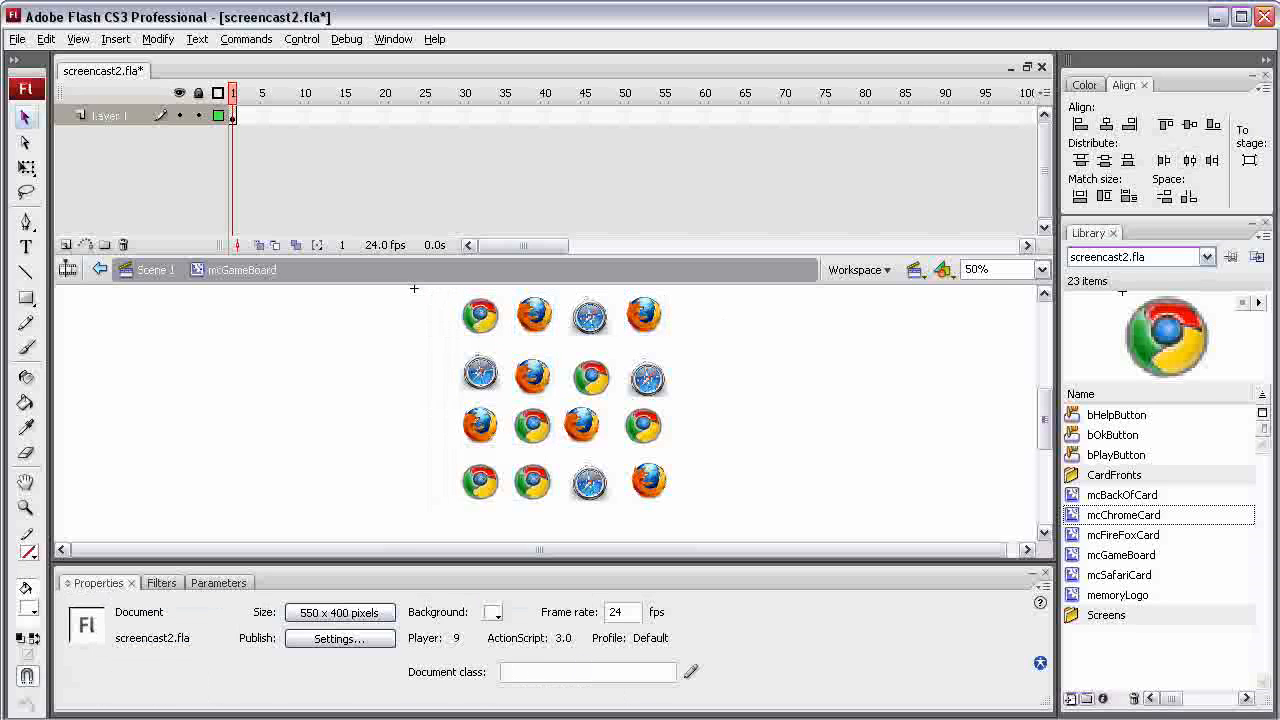
Align the second column by its right edges, nudge the third column's lower cards left, and right-align that column with its top card
left_click_drag(558, 532, 513, 298)
left_click(1129, 124)
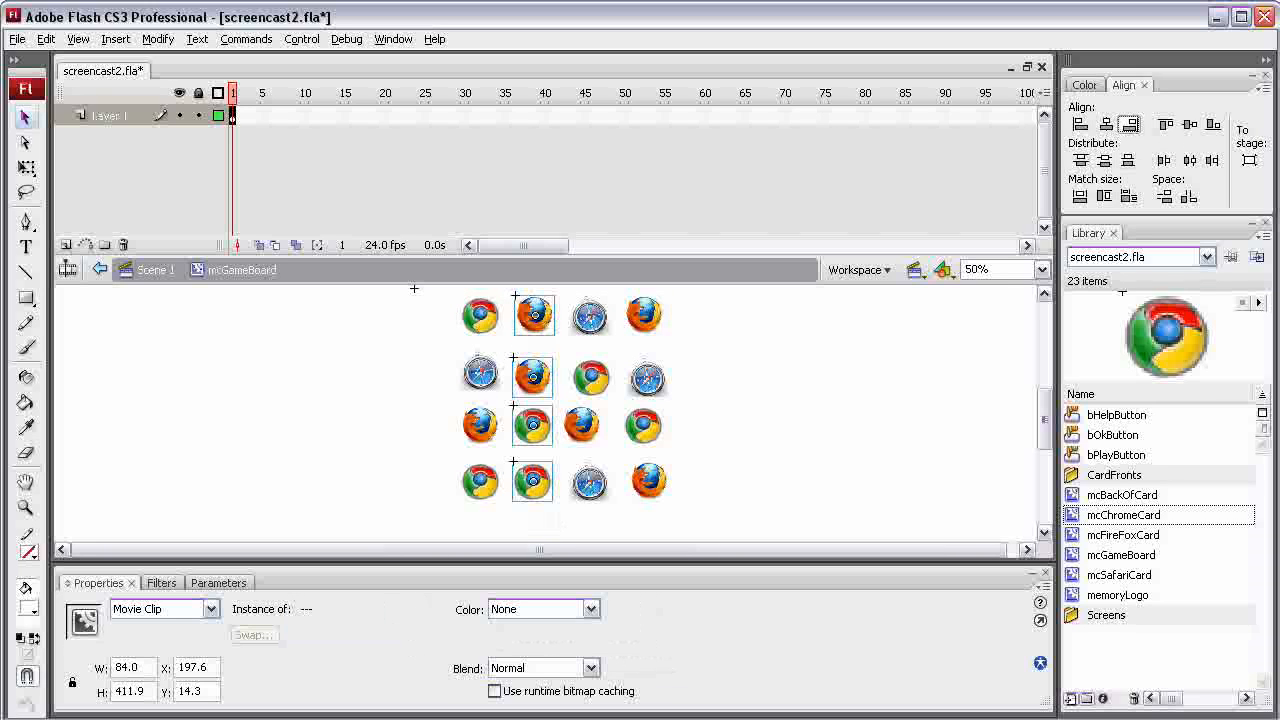
left_click_drag(591, 378, 581, 378)
left_click_drag(590, 483, 578, 300)
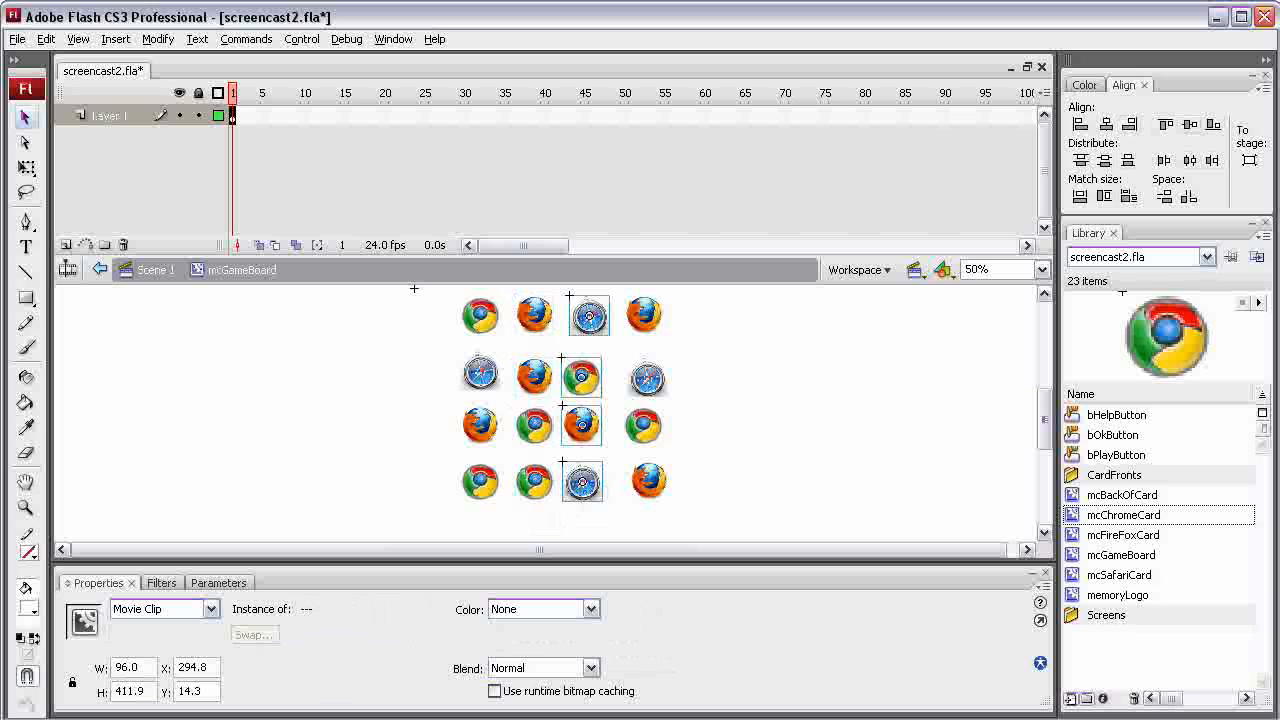
left_click(1129, 125)
Move the fourth column's lower three cards right of its top card and align the whole column by its left edges
left_click_drag(648, 379, 713, 378)
left_click_drag(625, 407, 699, 407)
left_click_drag(630, 463, 620, 304)
left_click_drag(780, 502, 624, 304)
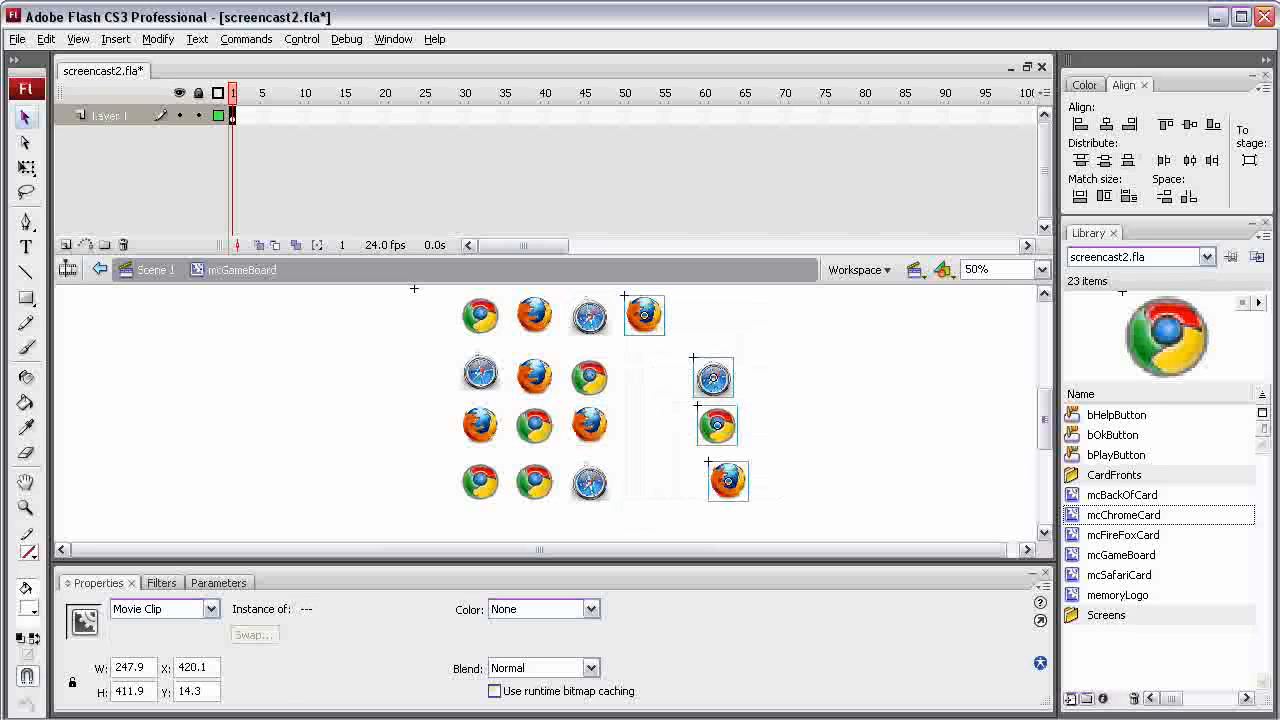
left_click(1081, 125)
left_click(806, 379)
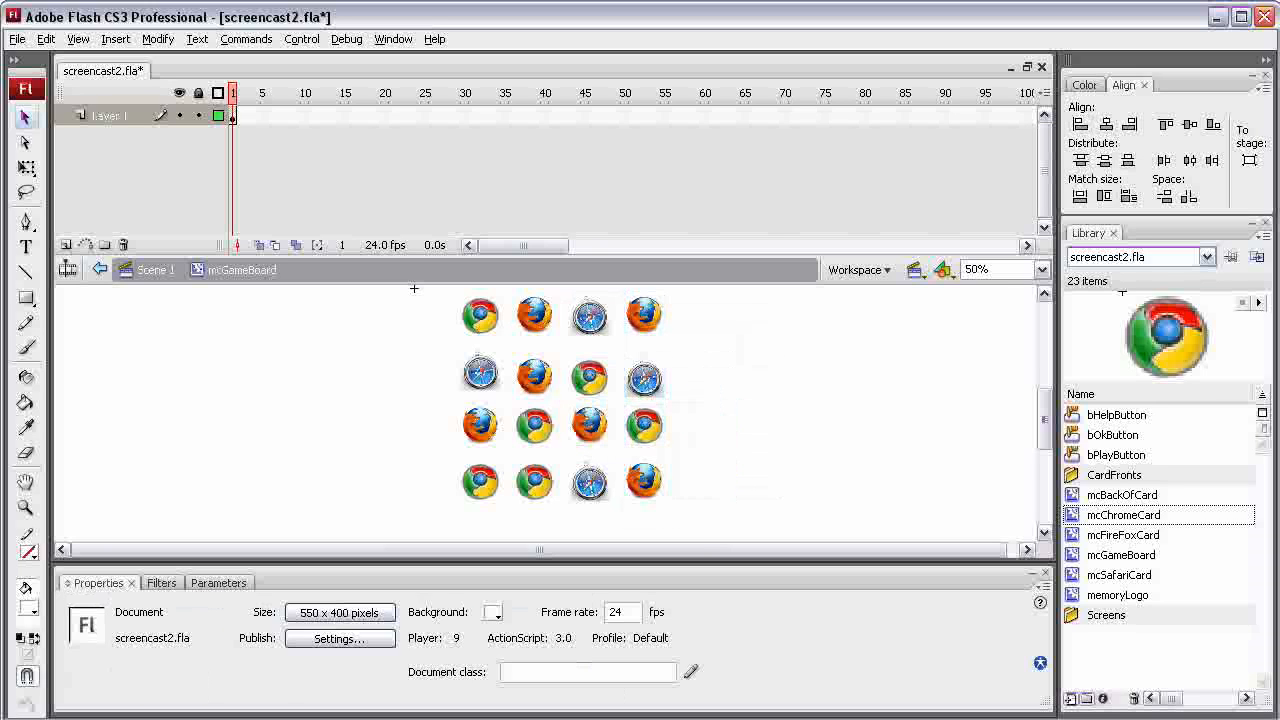
Distribute the first column's four cards evenly by vertical center
left_click_drag(488, 518, 444, 284)
left_click(1105, 161)
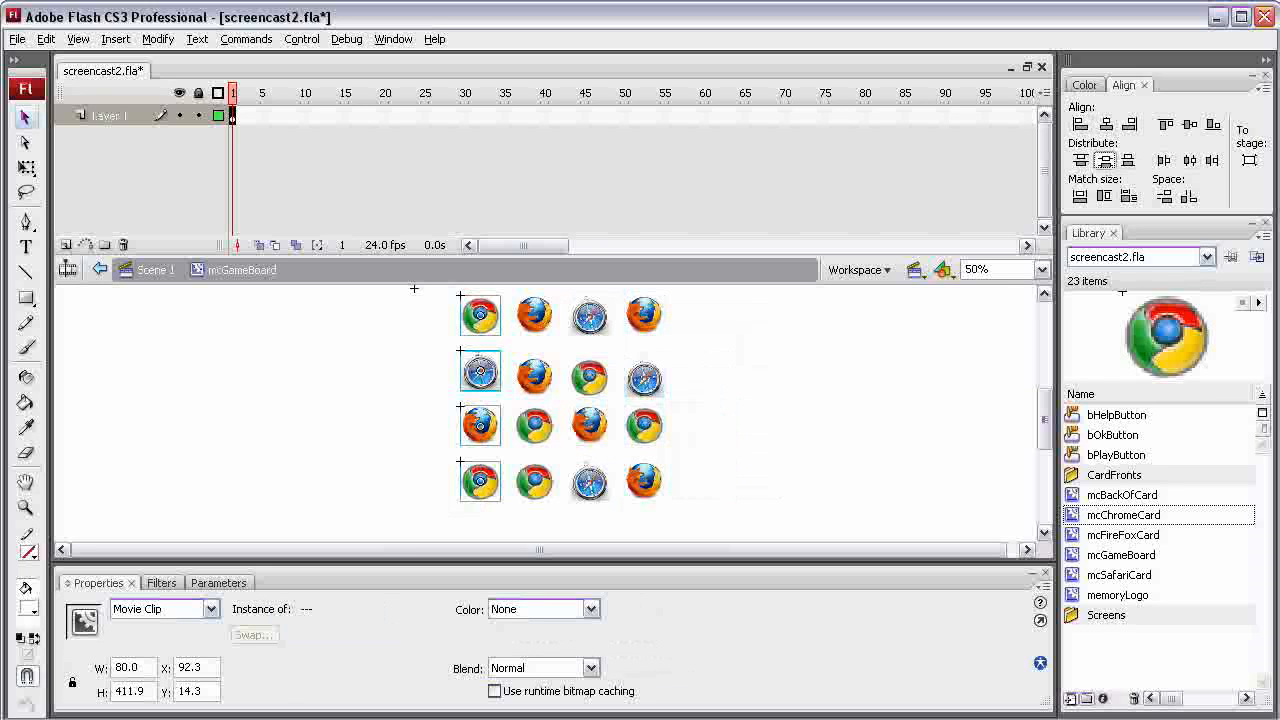
left_click_drag(598, 516, 586, 326)
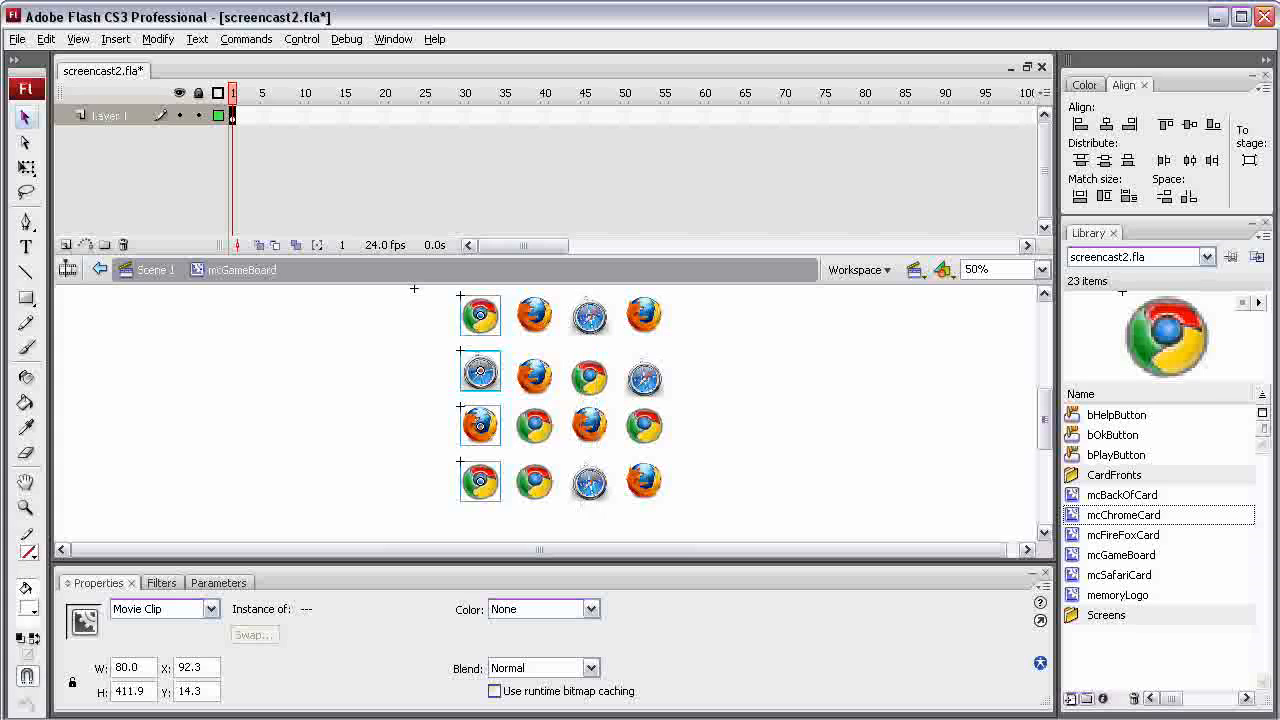
left_click(534, 377)
left_click(480, 316)
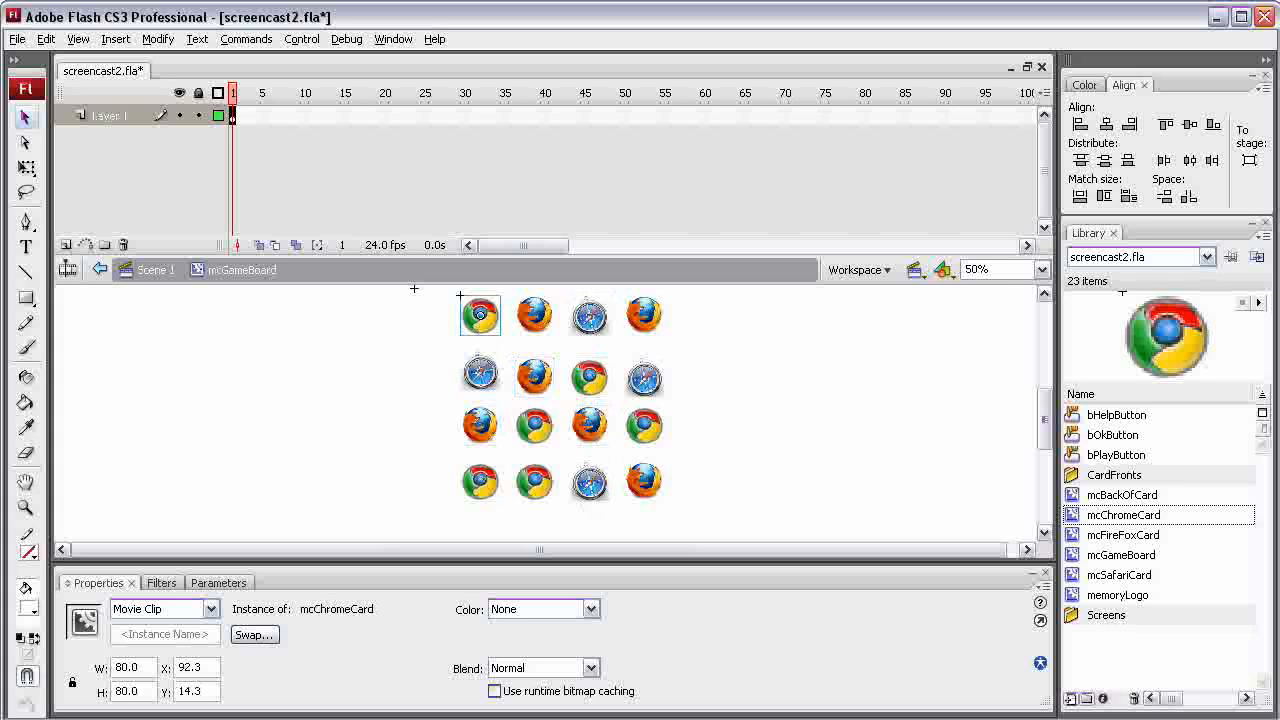
left_click(480, 374)
left_click(480, 426)
left_click_drag(442, 292, 680, 512)
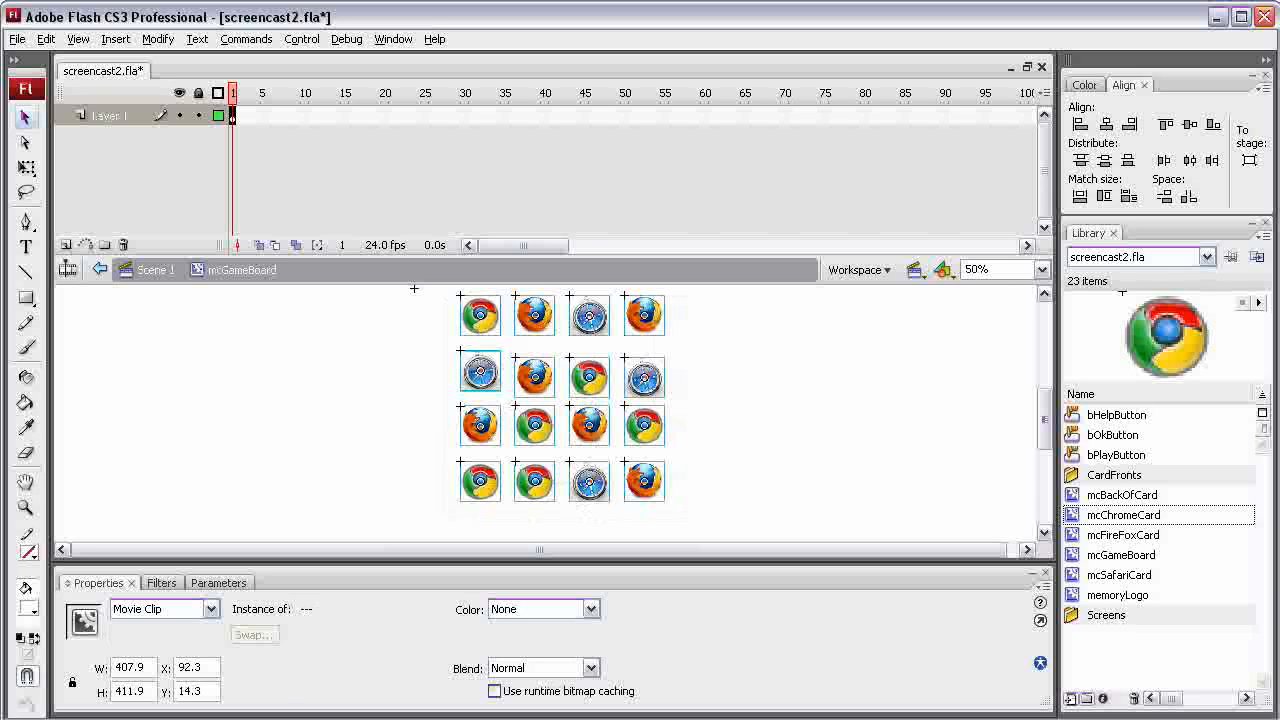
Align the second row's cards by their top edges, level with the mcSafariCard in the first column
left_click(731, 361)
left_click_drag(731, 361, 444, 381)
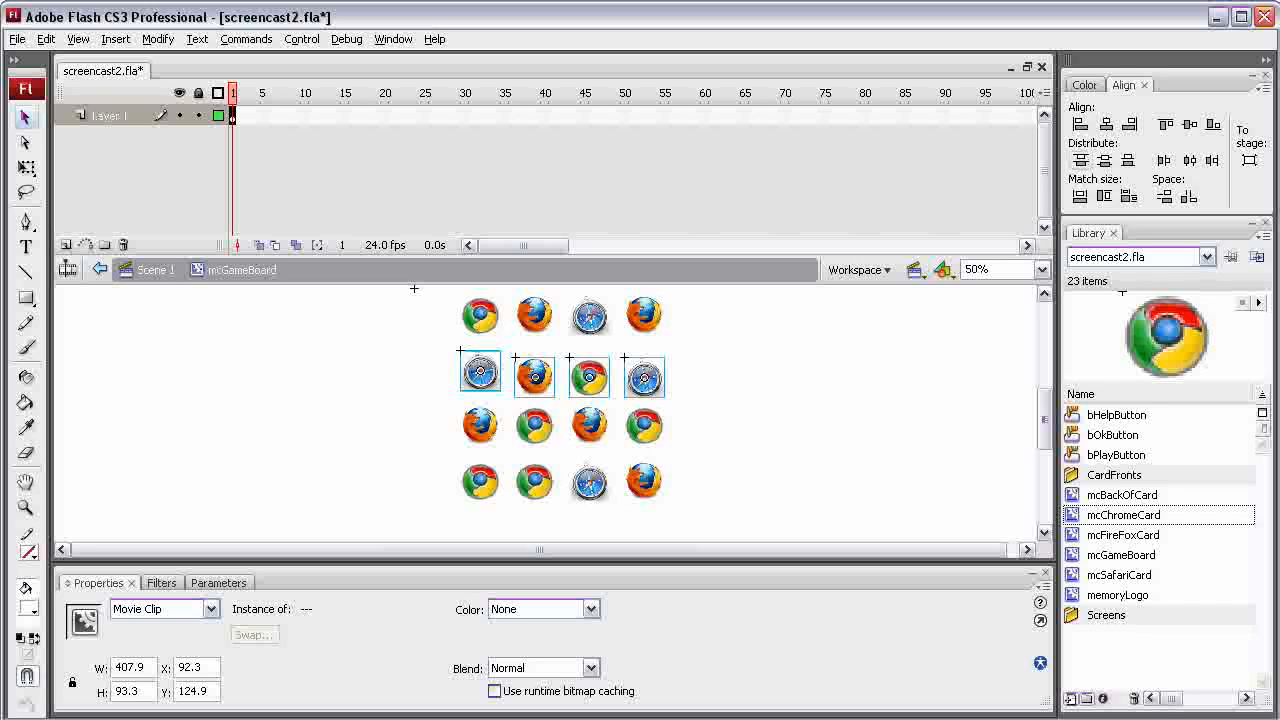
left_click(1166, 125)
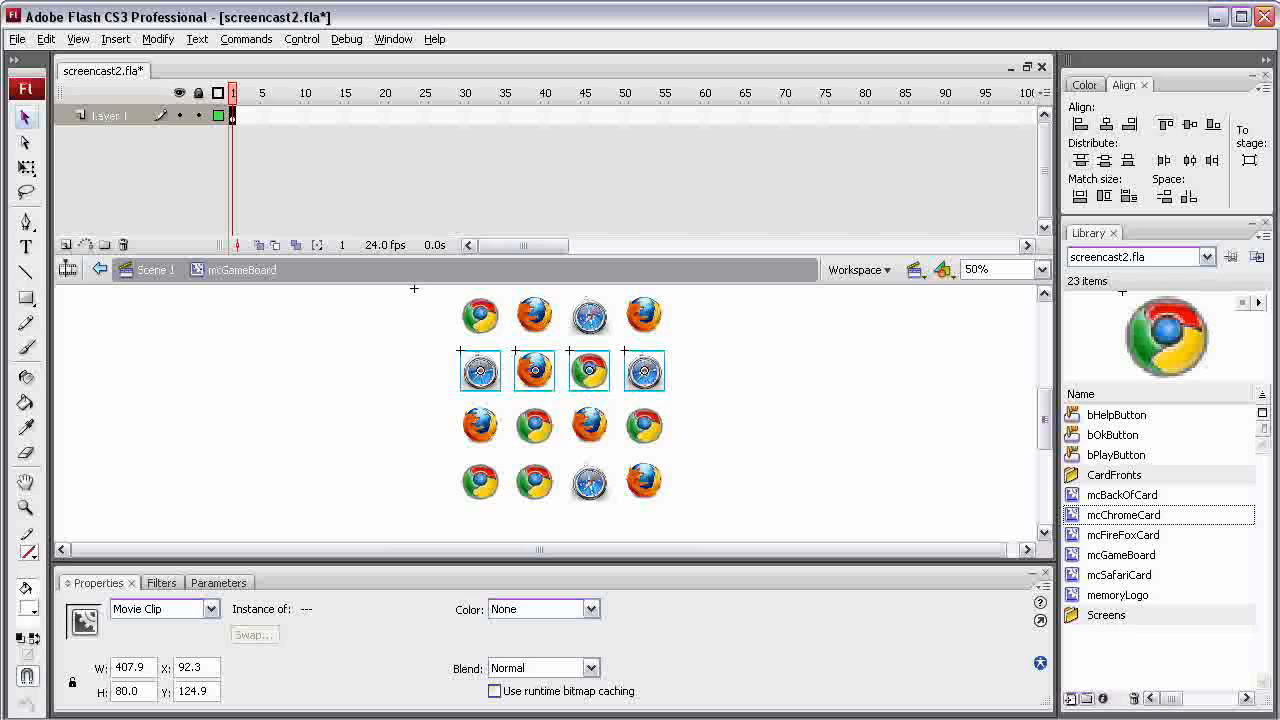
Move the third row's last three cards slightly below its first card and align the whole row by its top edges
left_click_drag(738, 423, 468, 427)
left_click(686, 412)
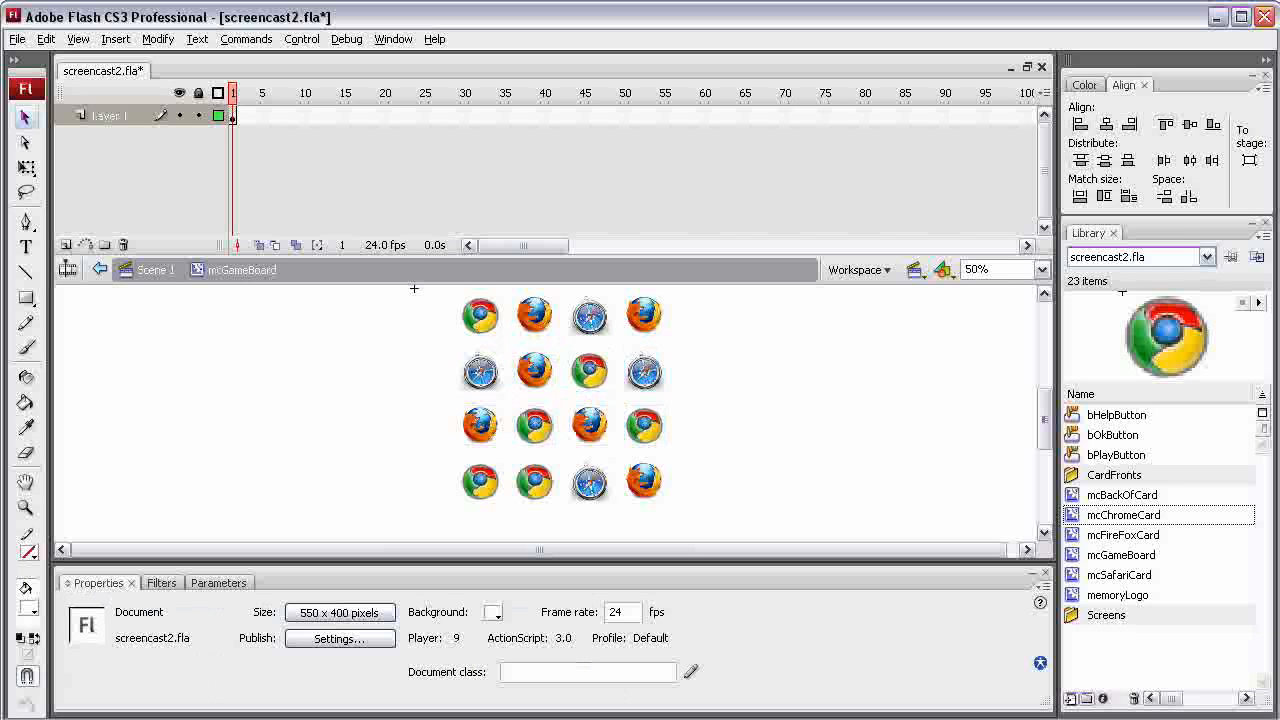
left_click_drag(686, 412, 535, 437)
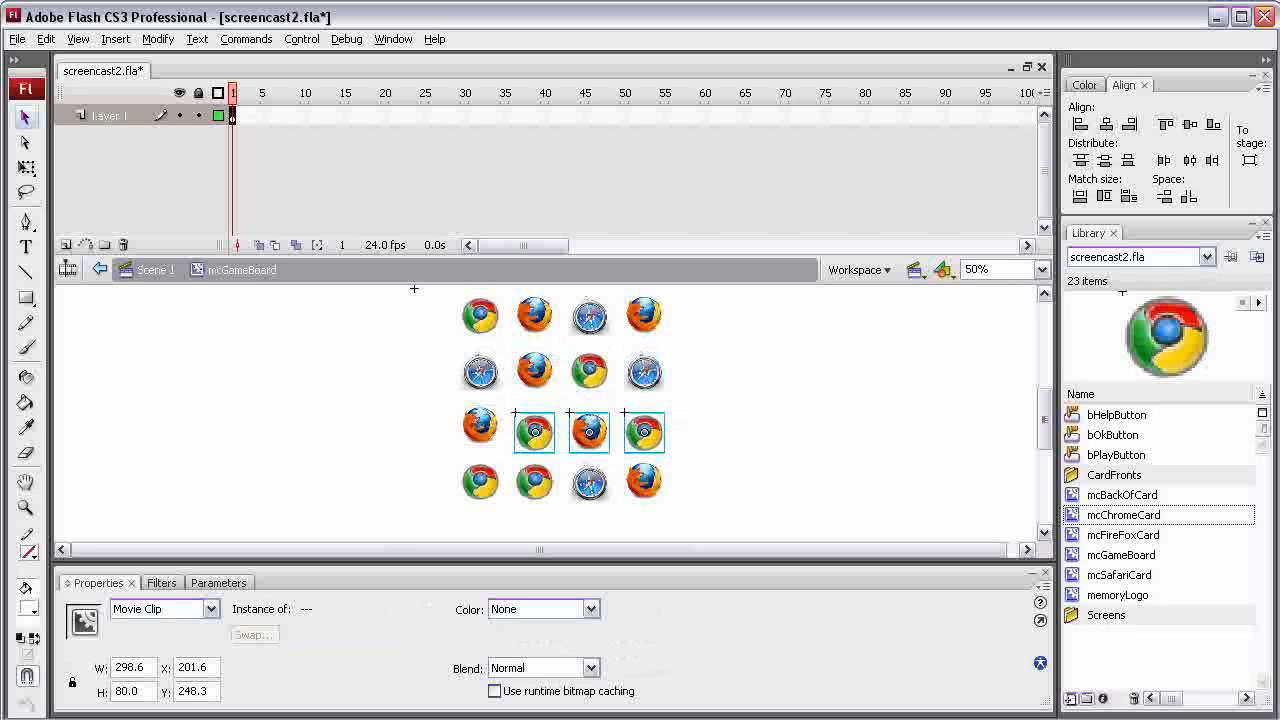
left_click_drag(742, 416, 434, 424)
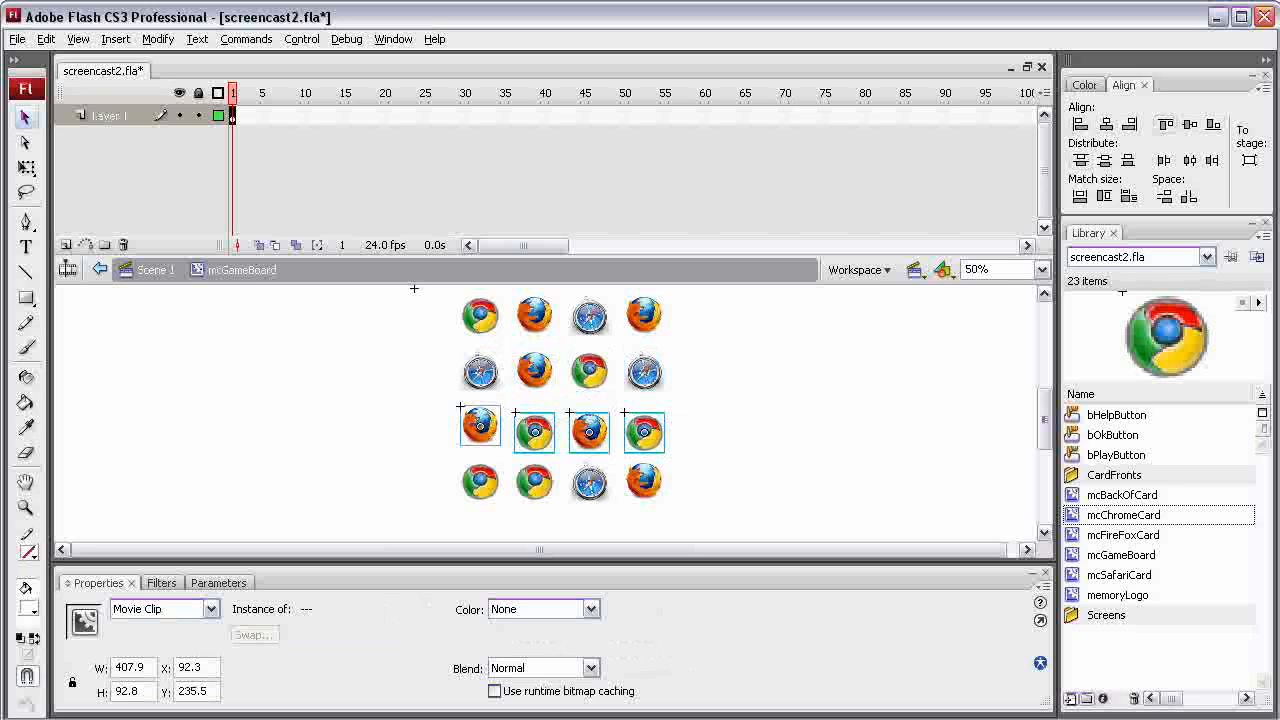
left_click(1166, 124)
Move the fourth row's last three cards below its first card and select all four cards of that row
left_click_drag(709, 484, 535, 519)
left_click_drag(678, 458, 458, 524)
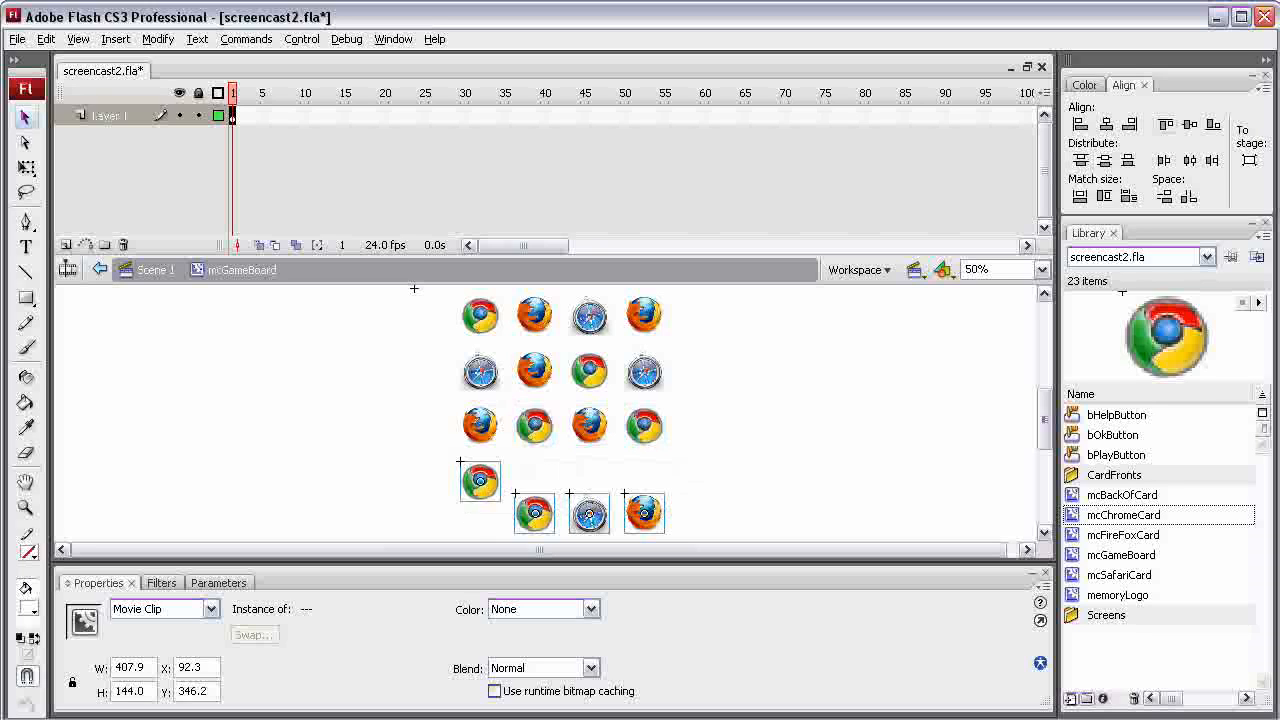